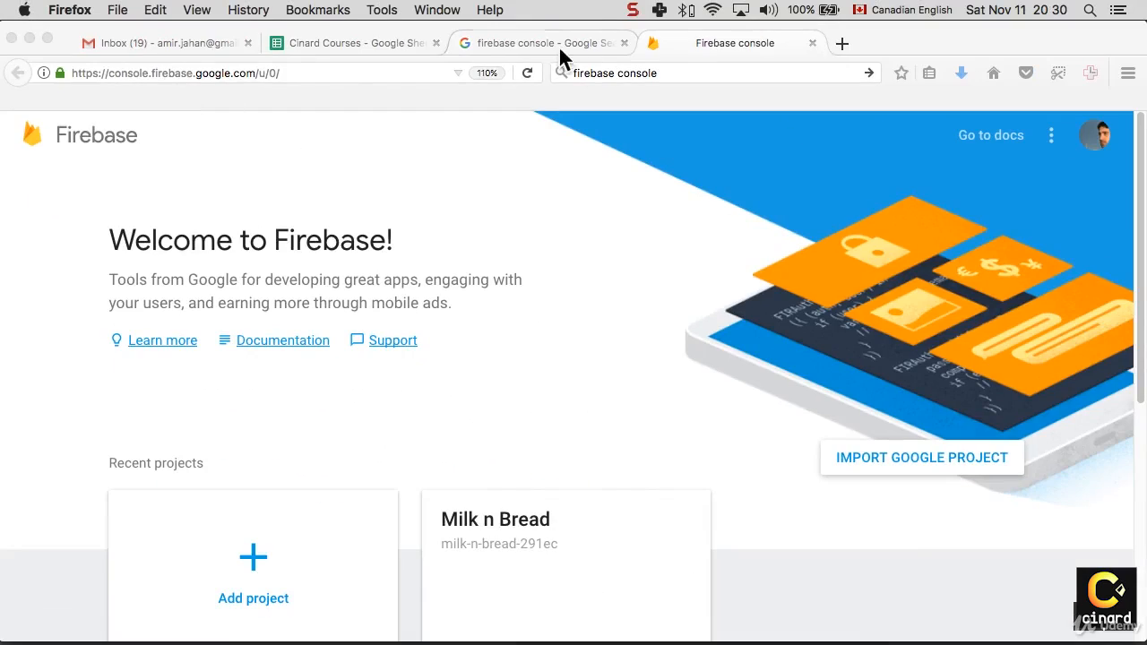
# Review the Google search results for the Firebase console and return to the console's welcome page
pyautogui.click(554, 42)
pyautogui.scroll(5, 207, 269)
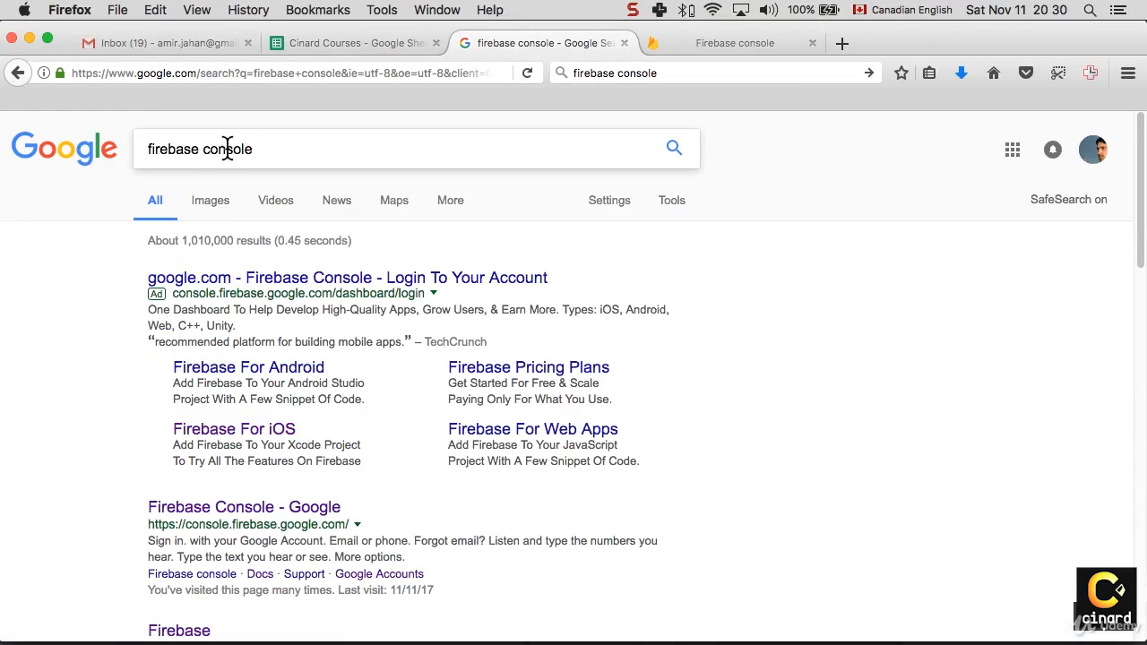
pyautogui.scroll(-5, 251, 358)
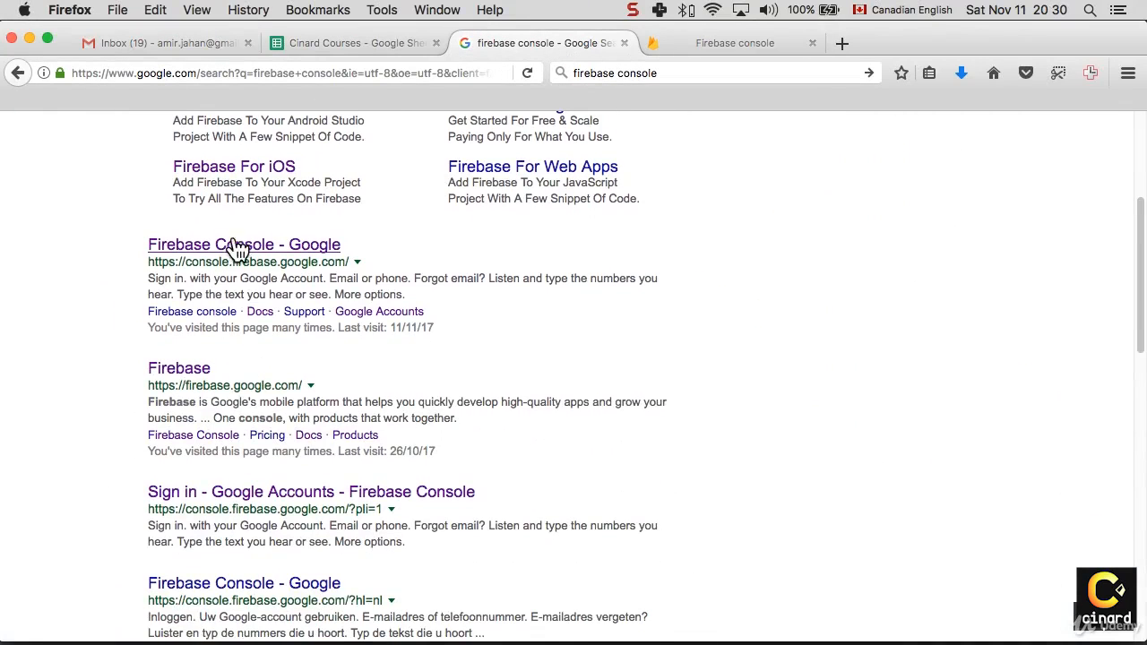
pyautogui.click(697, 47)
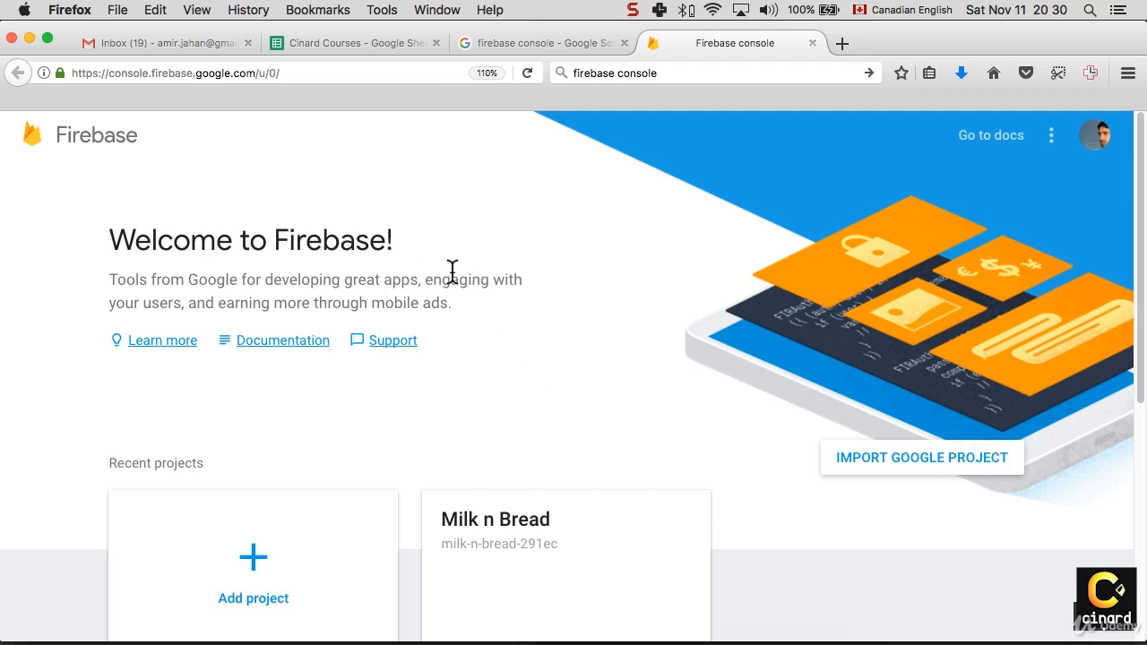
# Create a new Firebase project named Groceries with Canada as its country/region
pyautogui.scroll(-5, 565, 313)
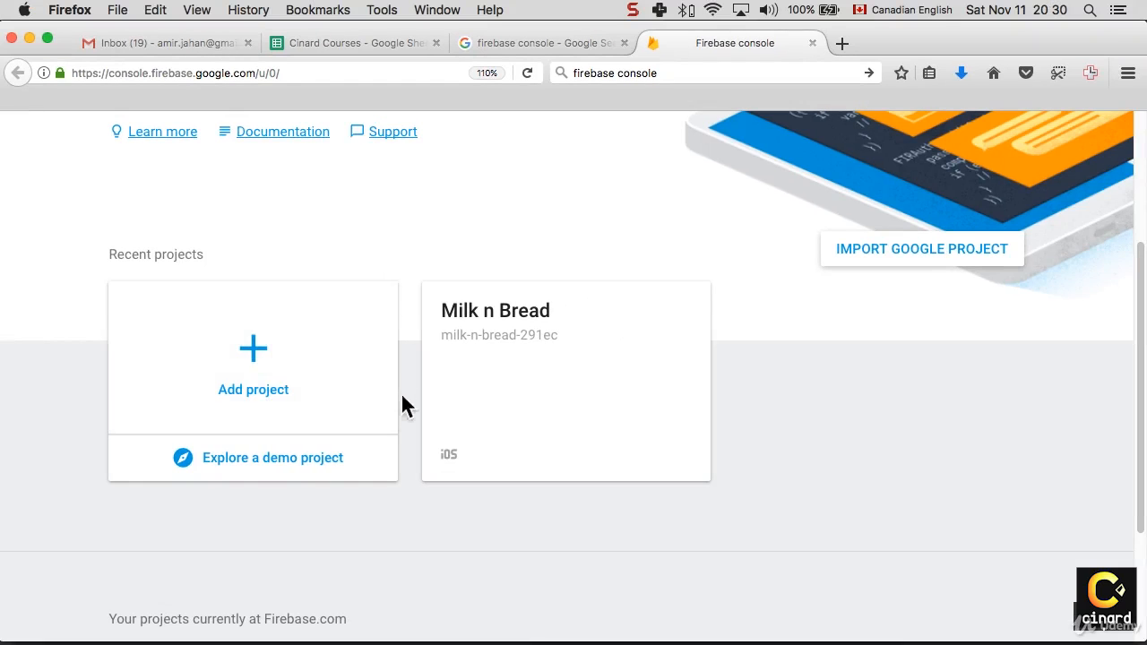
pyautogui.click(253, 391)
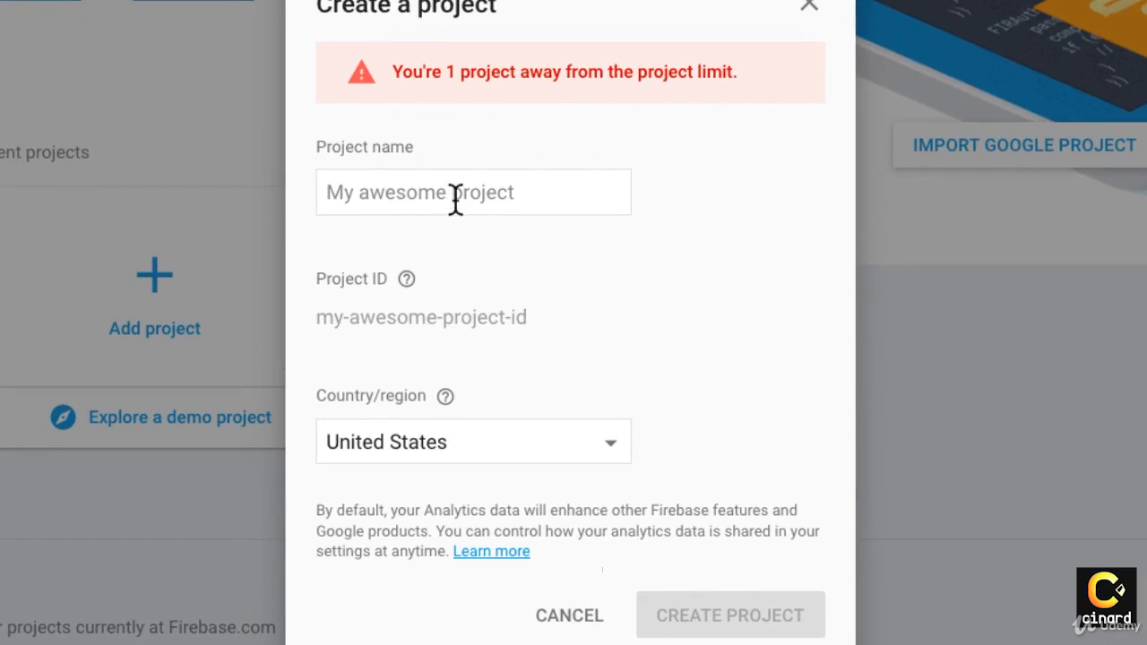
pyautogui.click(455, 199)
pyautogui.write('Gri')
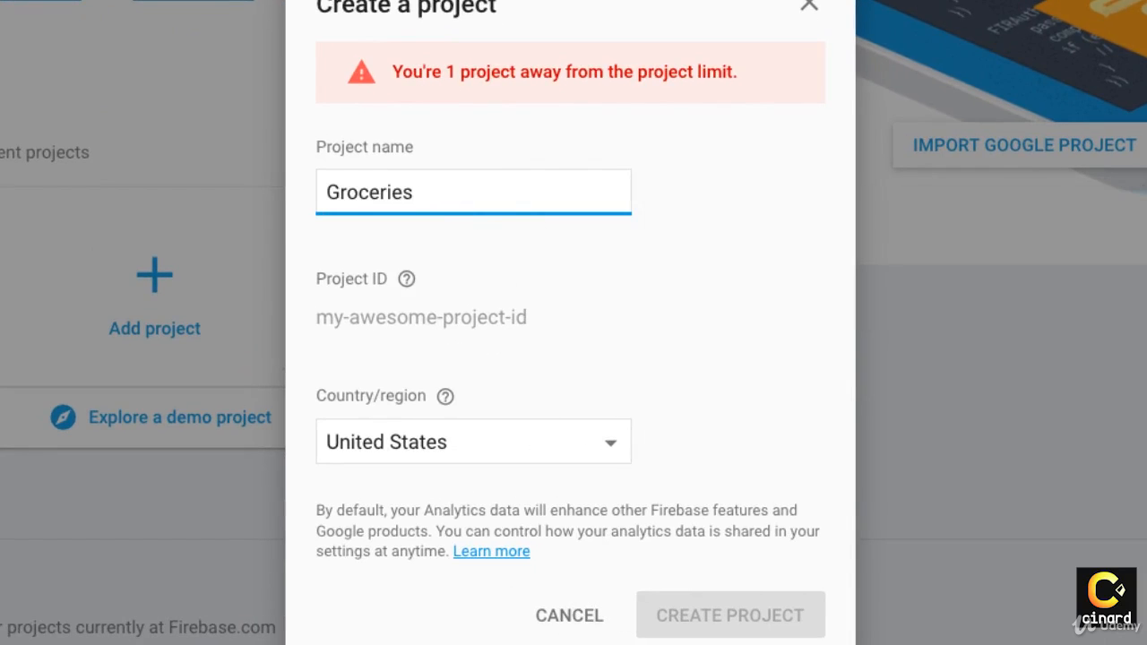
pyautogui.click(610, 456)
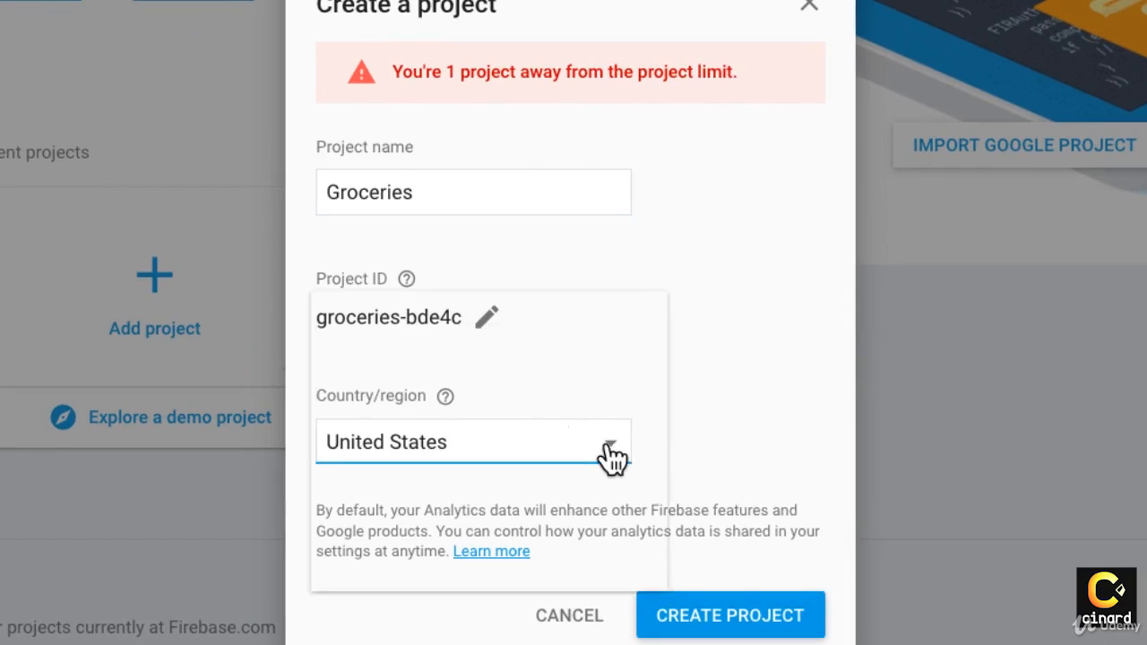
pyautogui.click(391, 380)
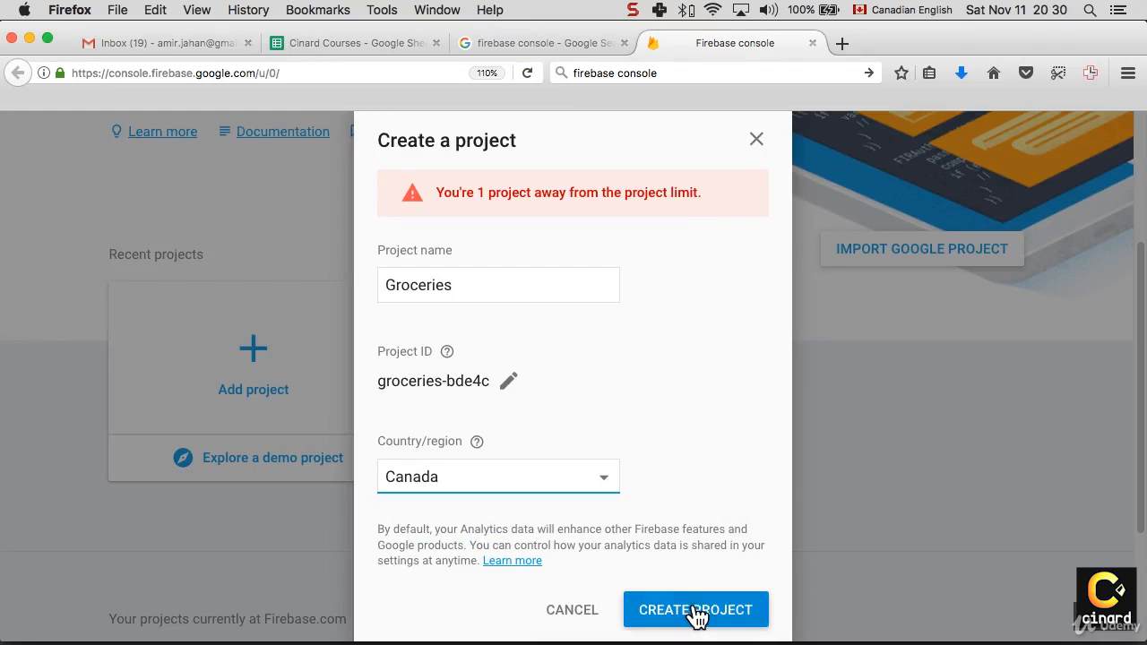
pyautogui.click(698, 615)
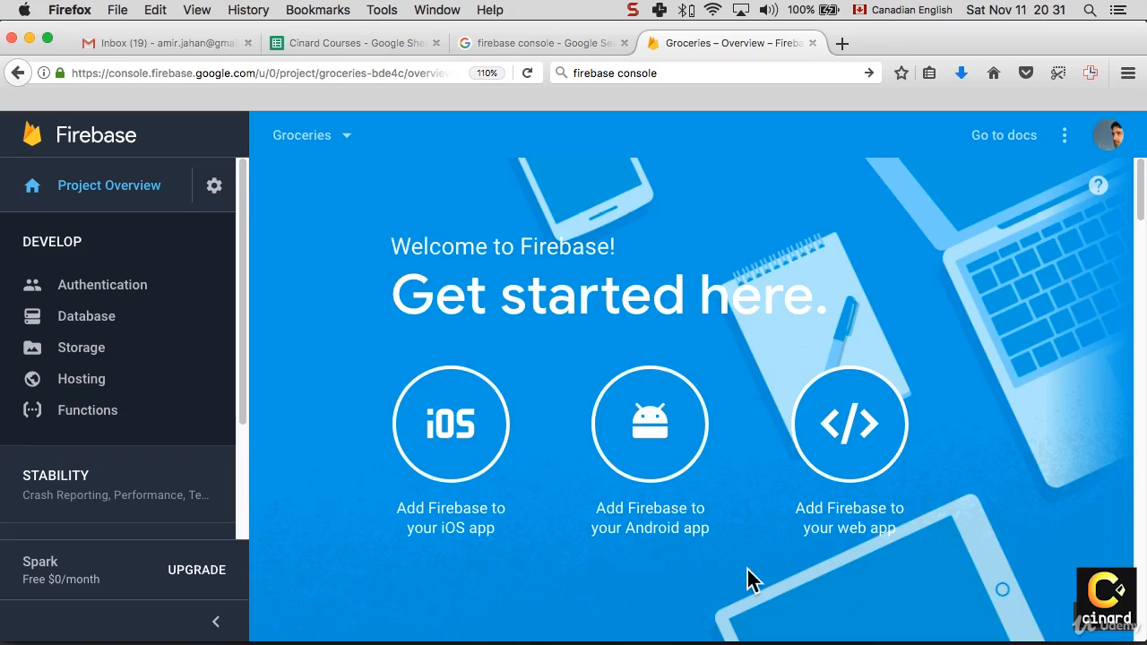
# Open the sign-in methods in the Groceries project's Authentication section
pyautogui.scroll(-5, 1000, 540)
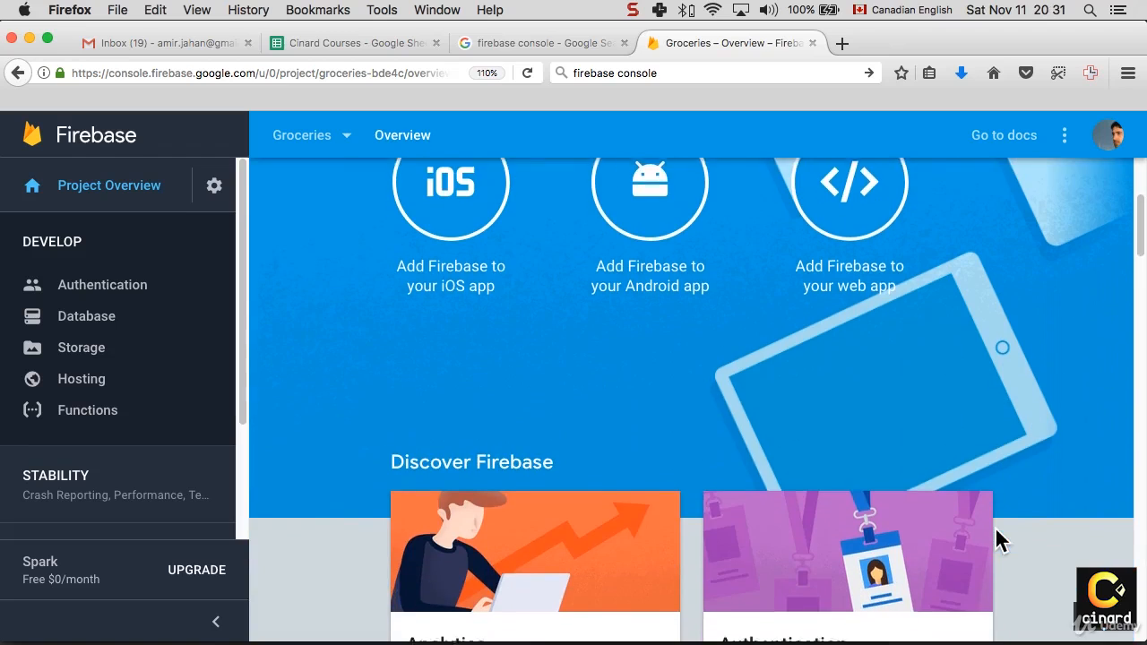
pyautogui.scroll(5, 1000, 539)
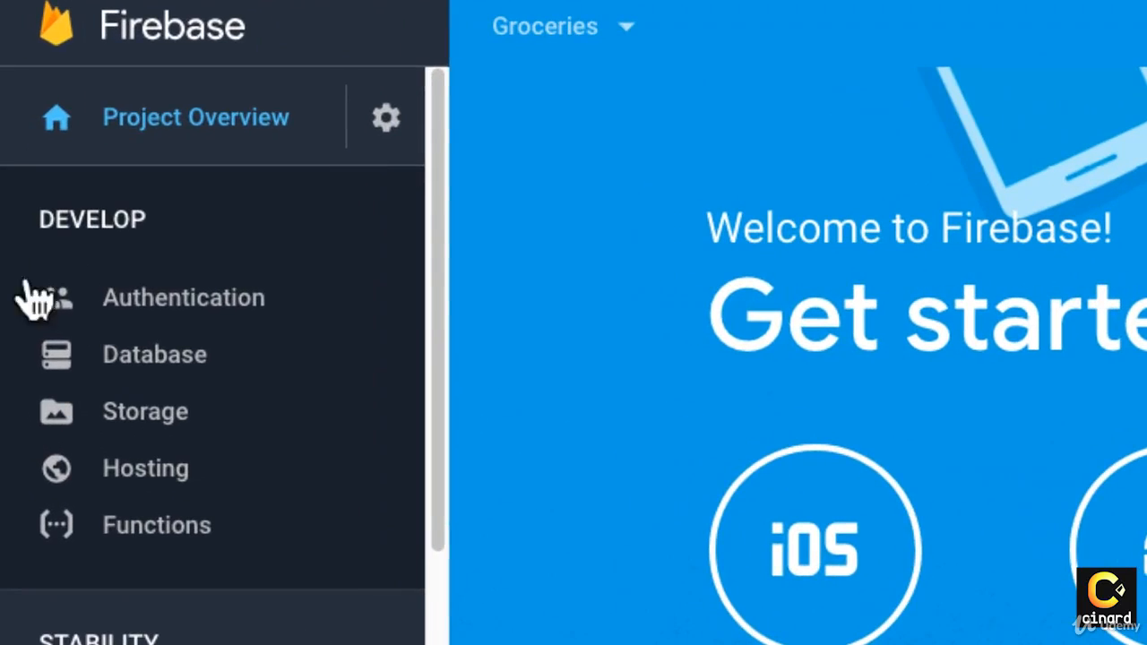
pyautogui.click(101, 229)
pyautogui.click(109, 229)
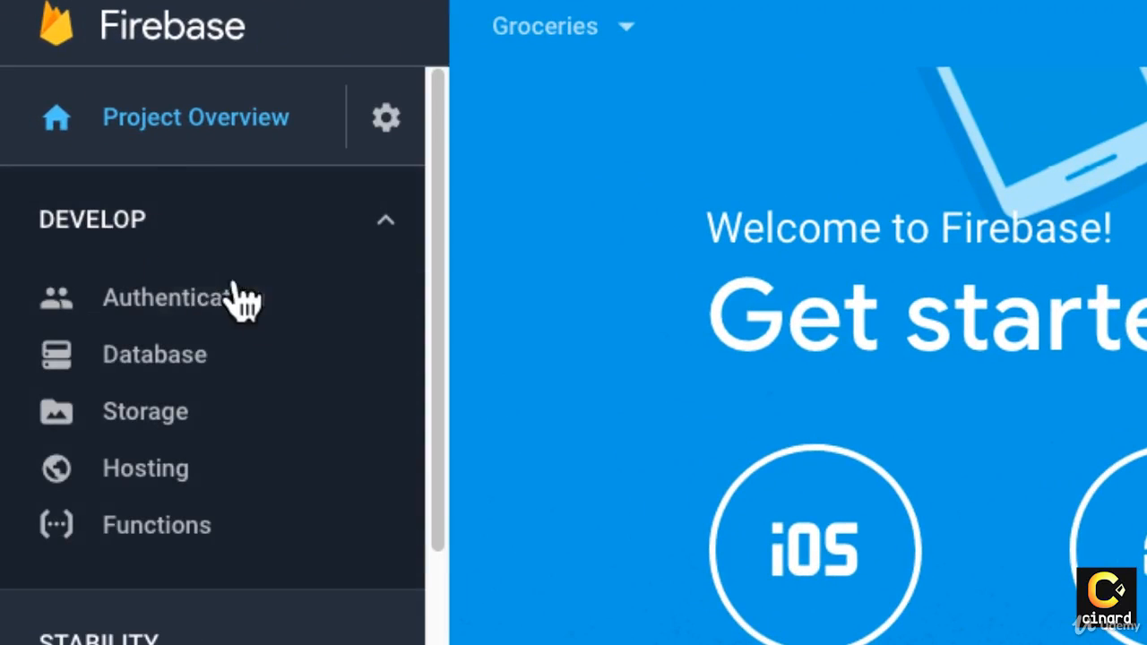
pyautogui.scroll(-1, 157, 299)
pyautogui.click(160, 287)
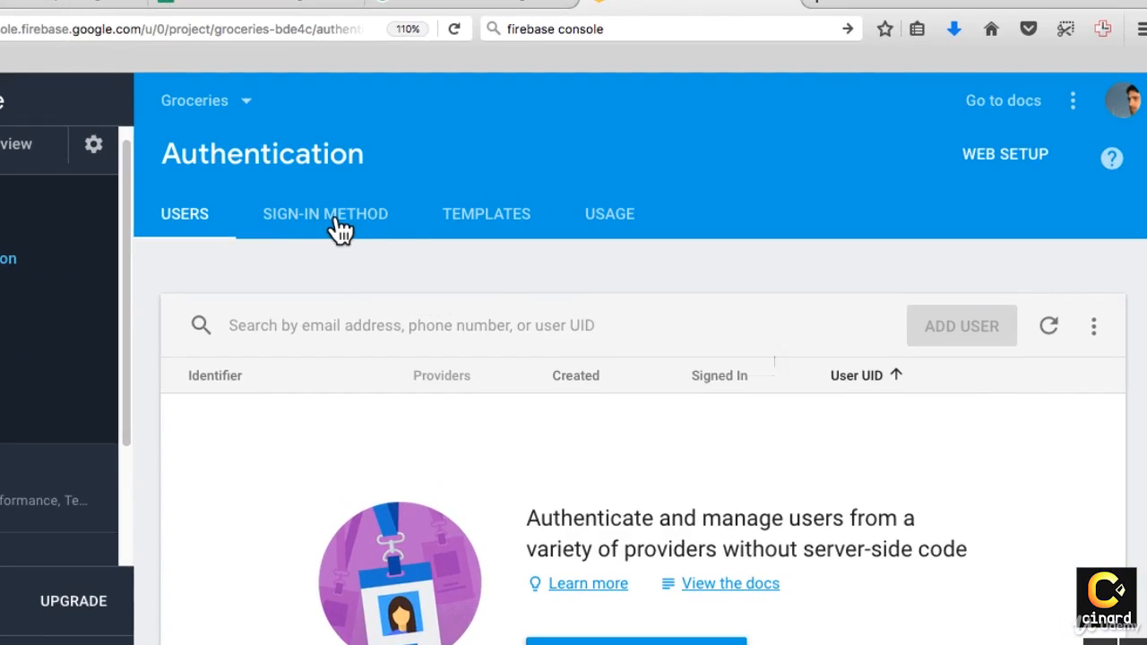
pyautogui.click(423, 240)
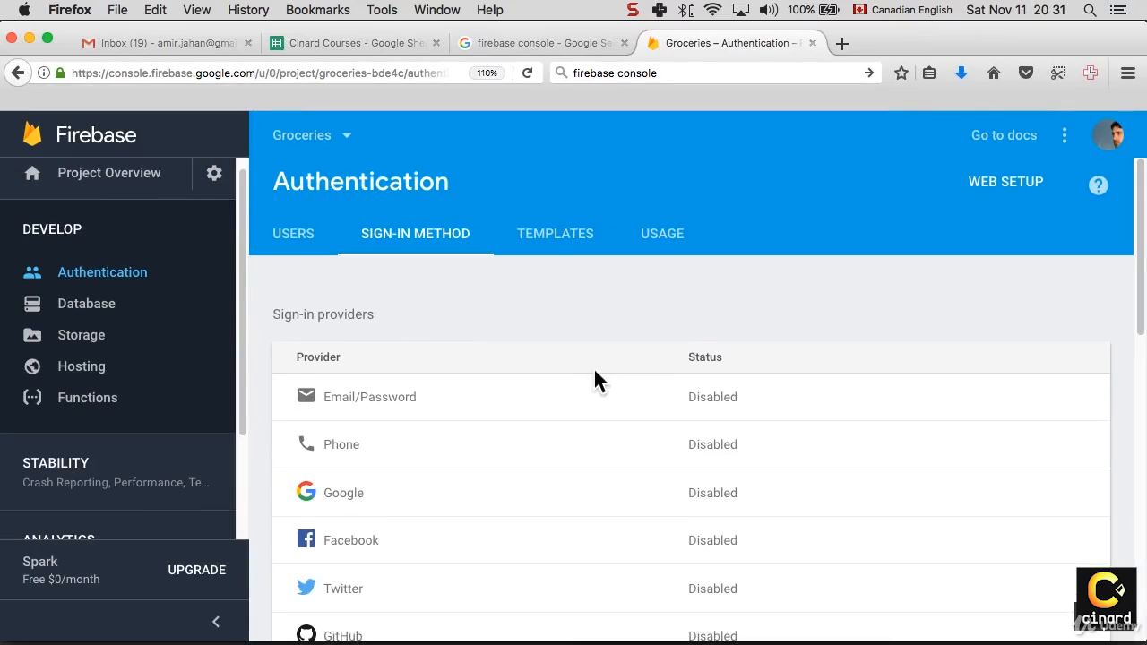
# Enable the Email/Password sign-in provider and save the change
pyautogui.scroll(-3, 595, 371)
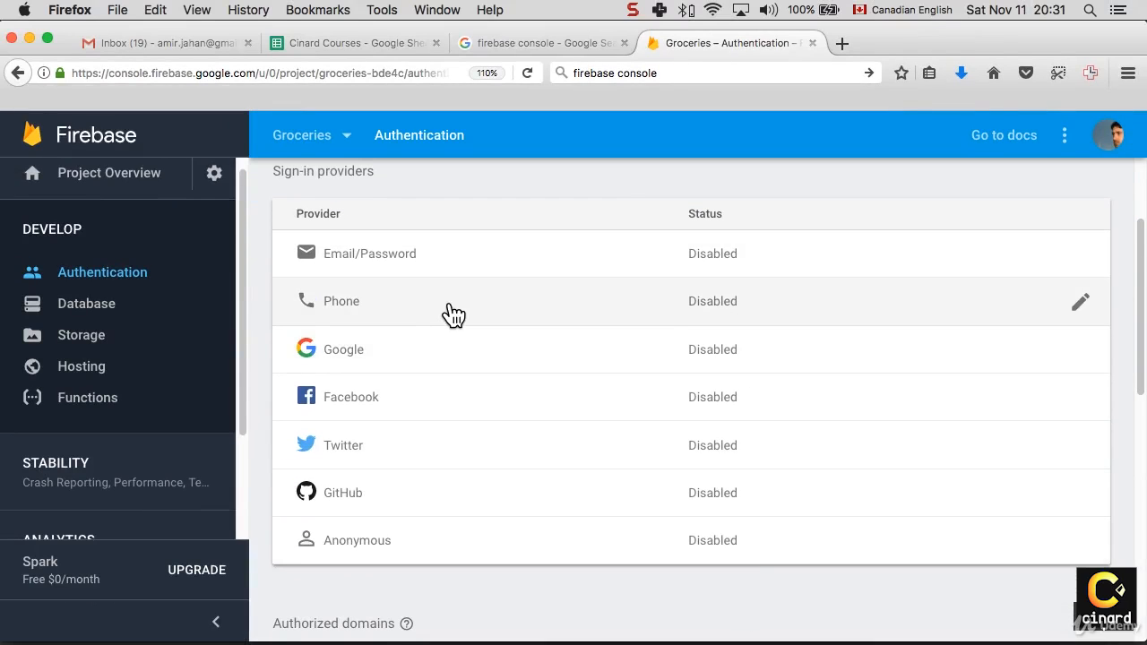
pyautogui.scroll(2, 453, 310)
pyautogui.scroll(-1, 596, 541)
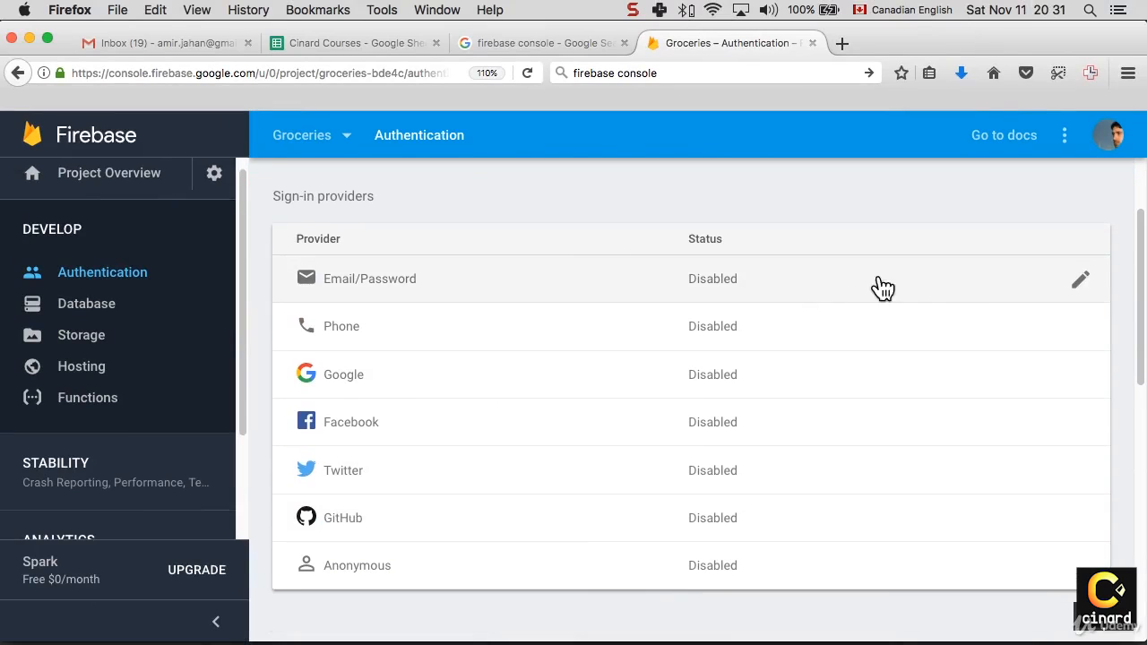
pyautogui.click(1081, 281)
pyautogui.click(938, 346)
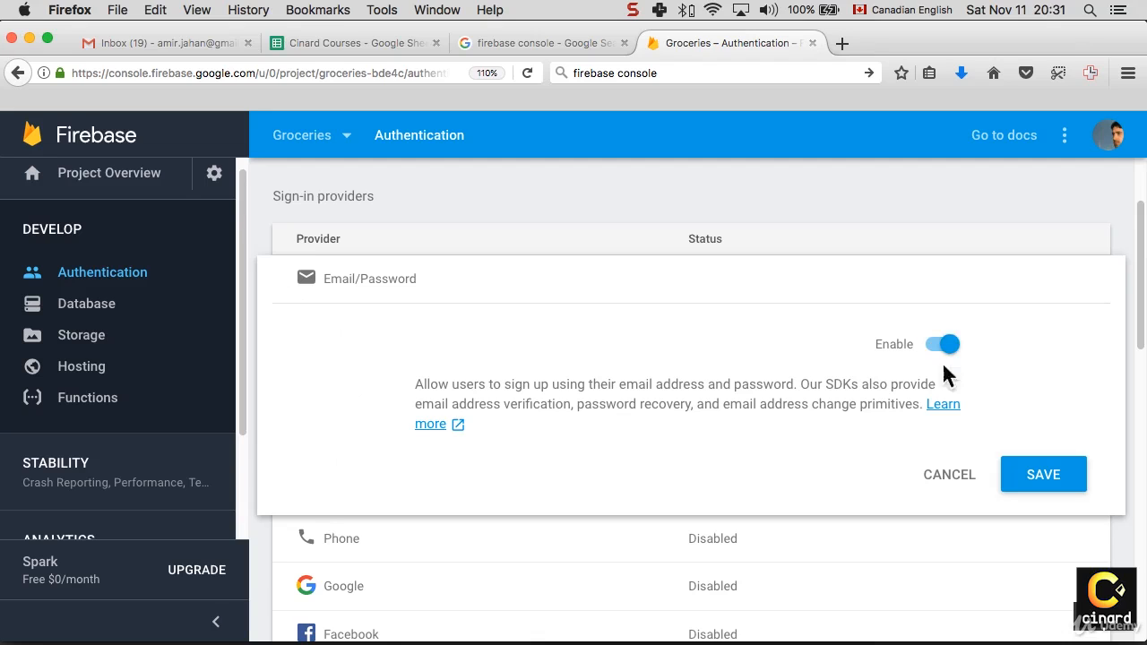
pyautogui.click(1032, 475)
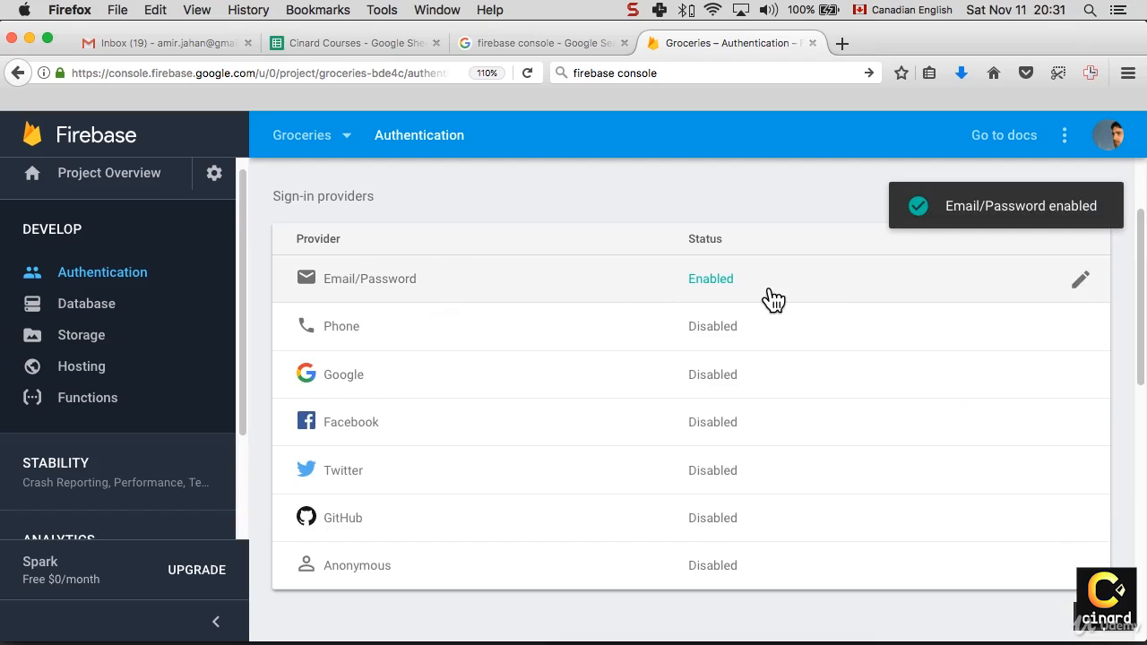
# Open the project's Database section and get started with the Realtime Database
pyautogui.scroll(3, 607, 305)
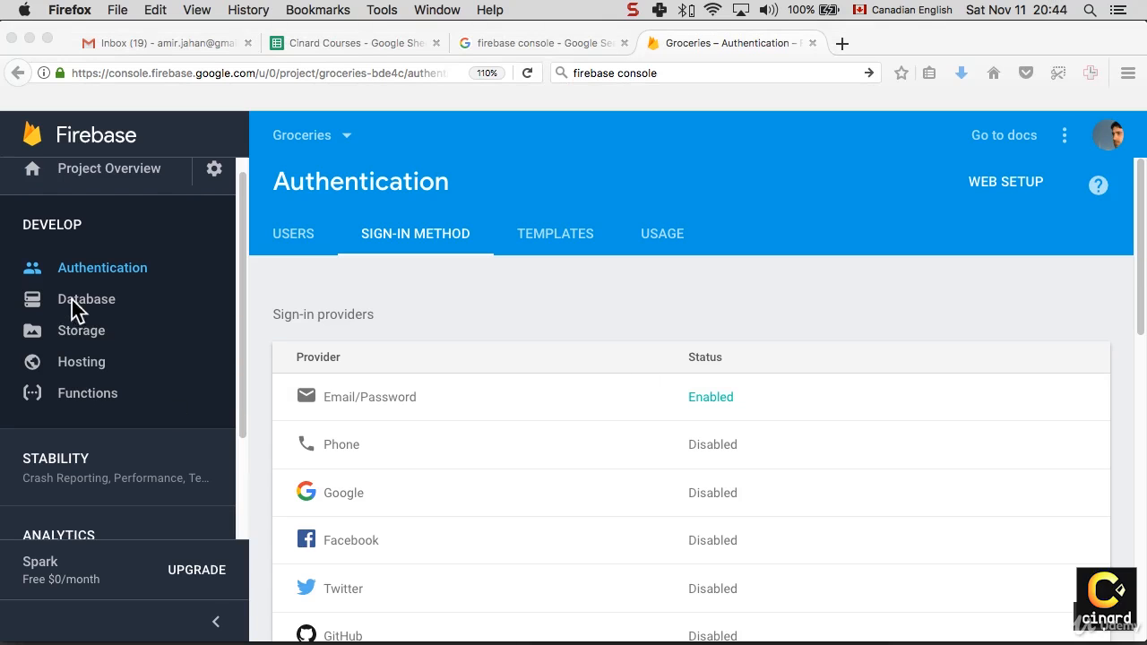
pyautogui.click(85, 303)
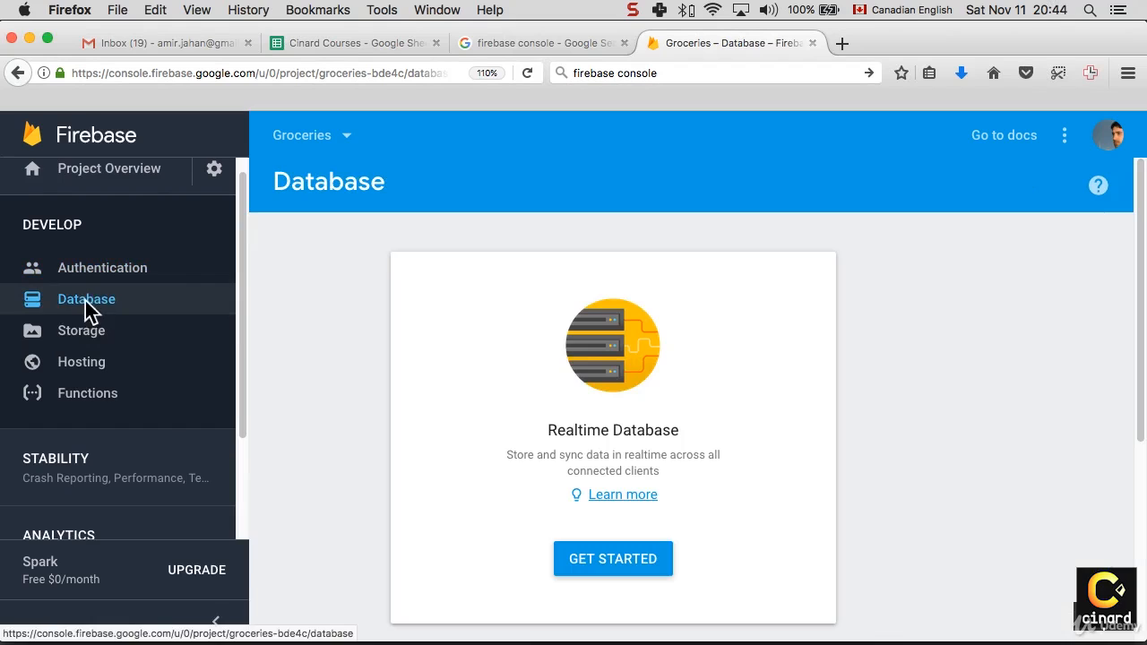
pyautogui.click(611, 565)
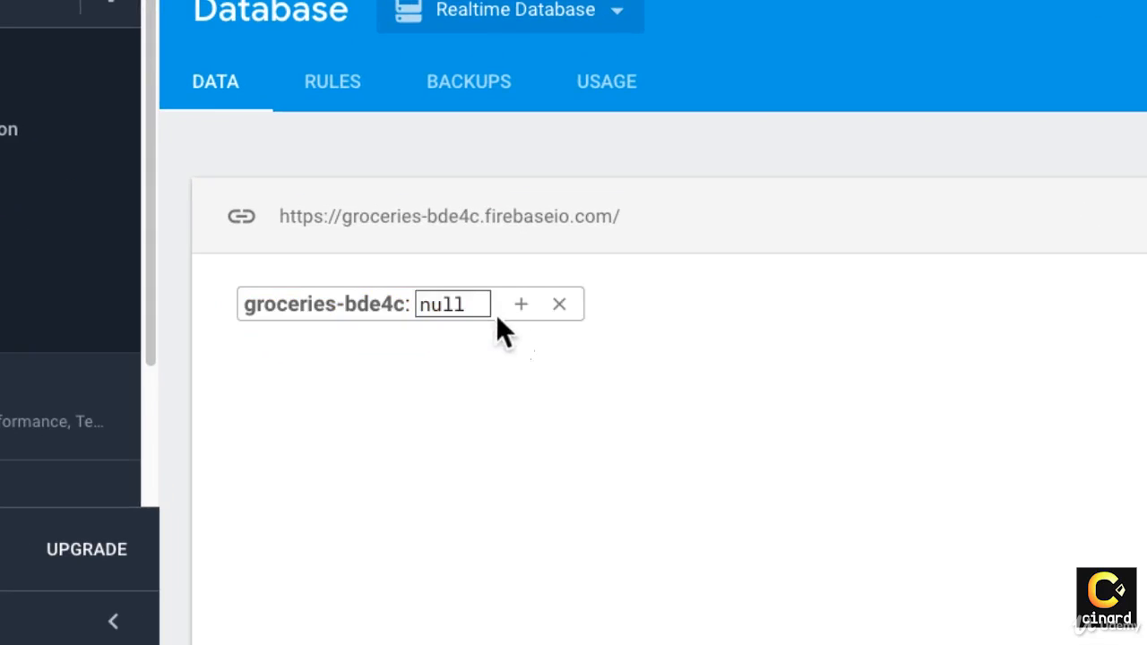
pyautogui.moveTo(450, 292)
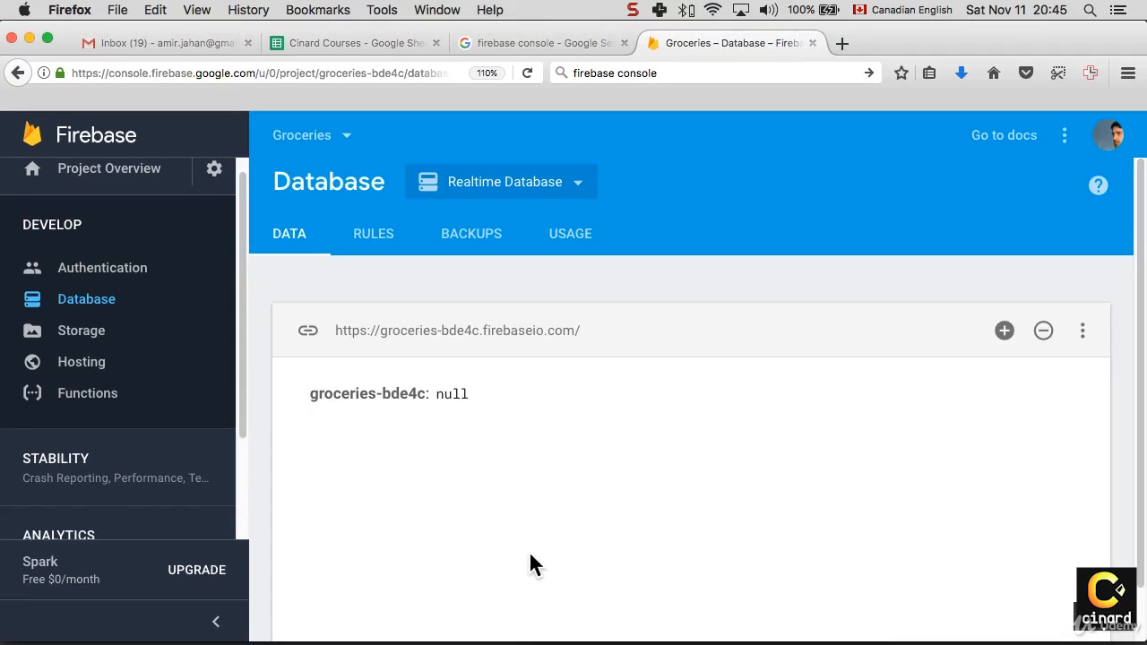
# Add a child named data with the value 0 under the database root
pyautogui.scroll(-1, 526, 566)
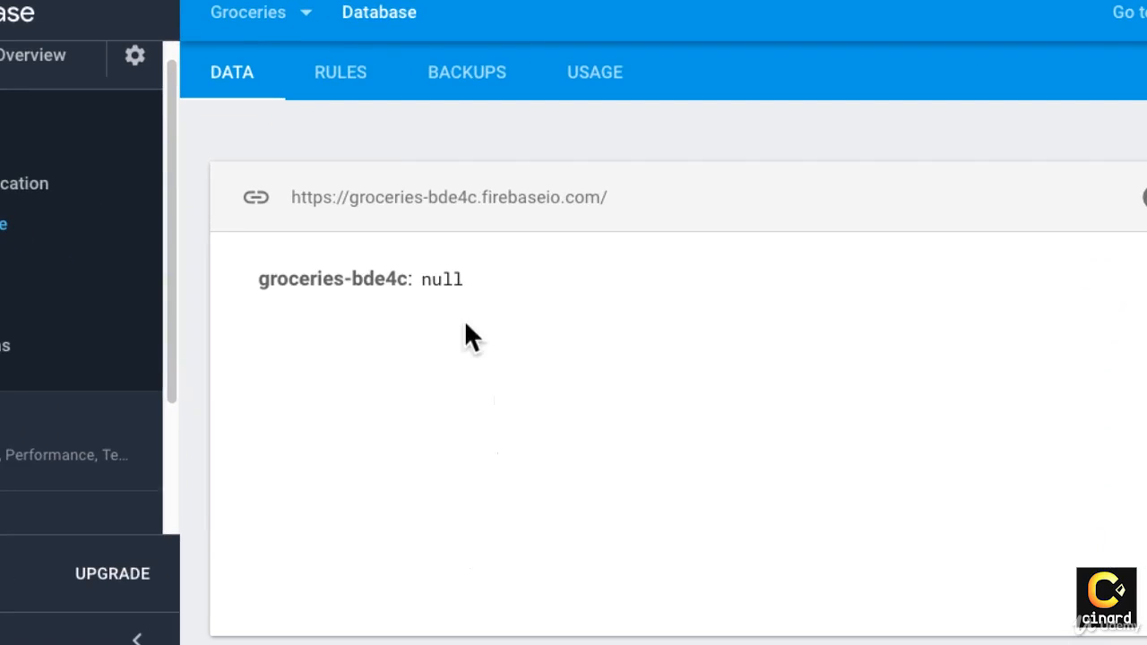
pyautogui.moveTo(507, 337)
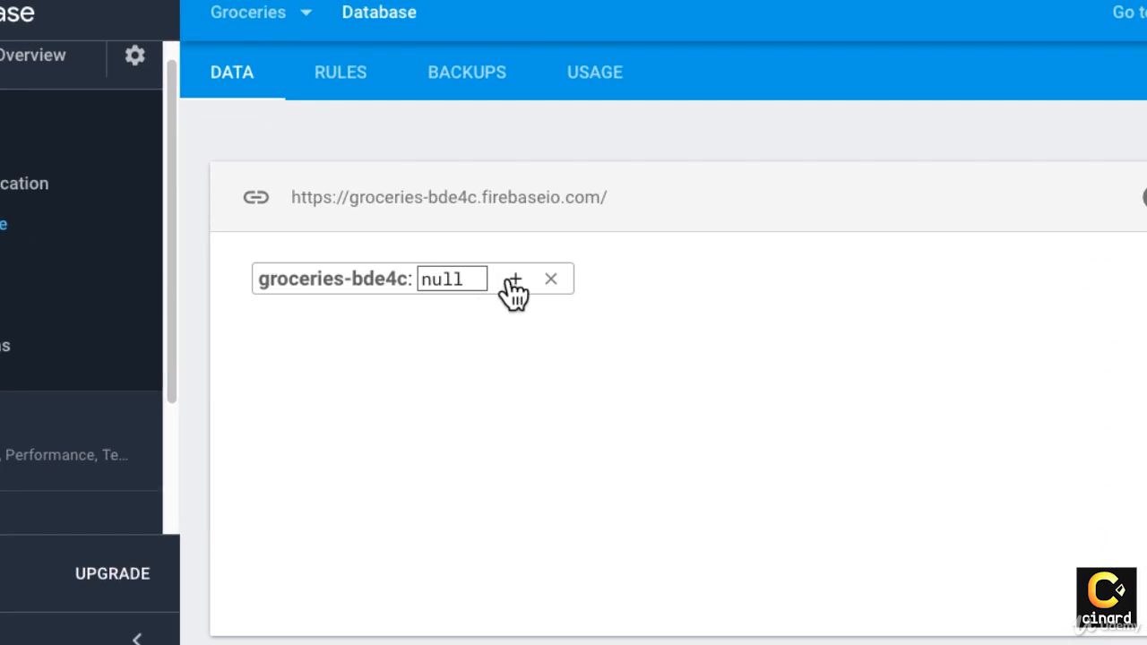
pyautogui.click(513, 286)
pyautogui.write('data')
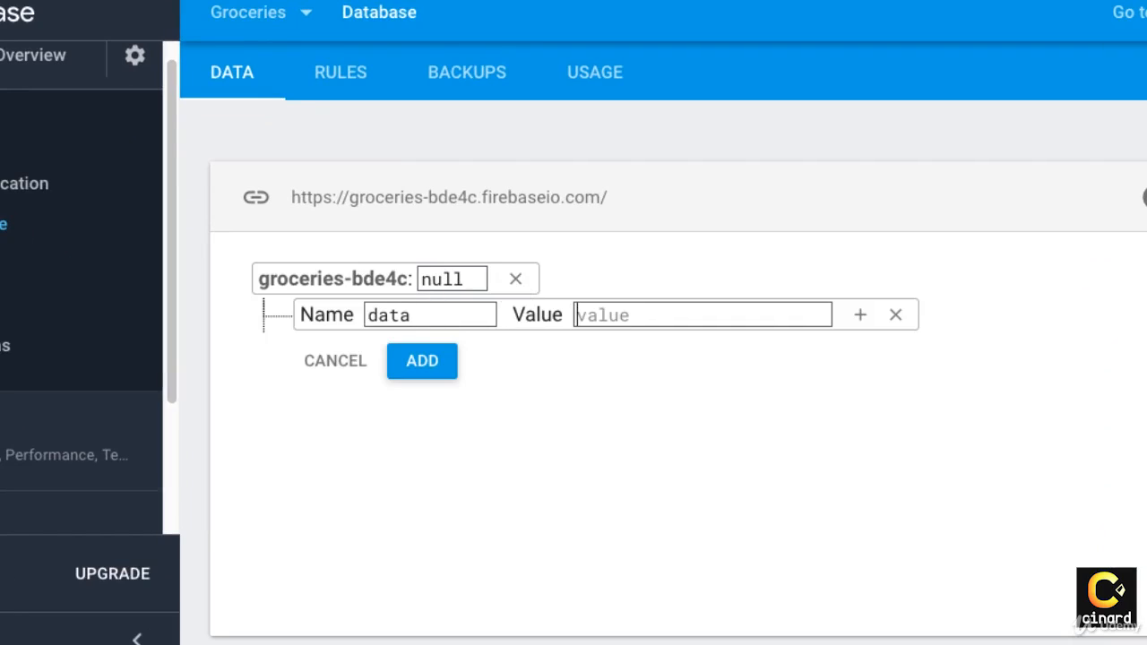
pyautogui.write('0')
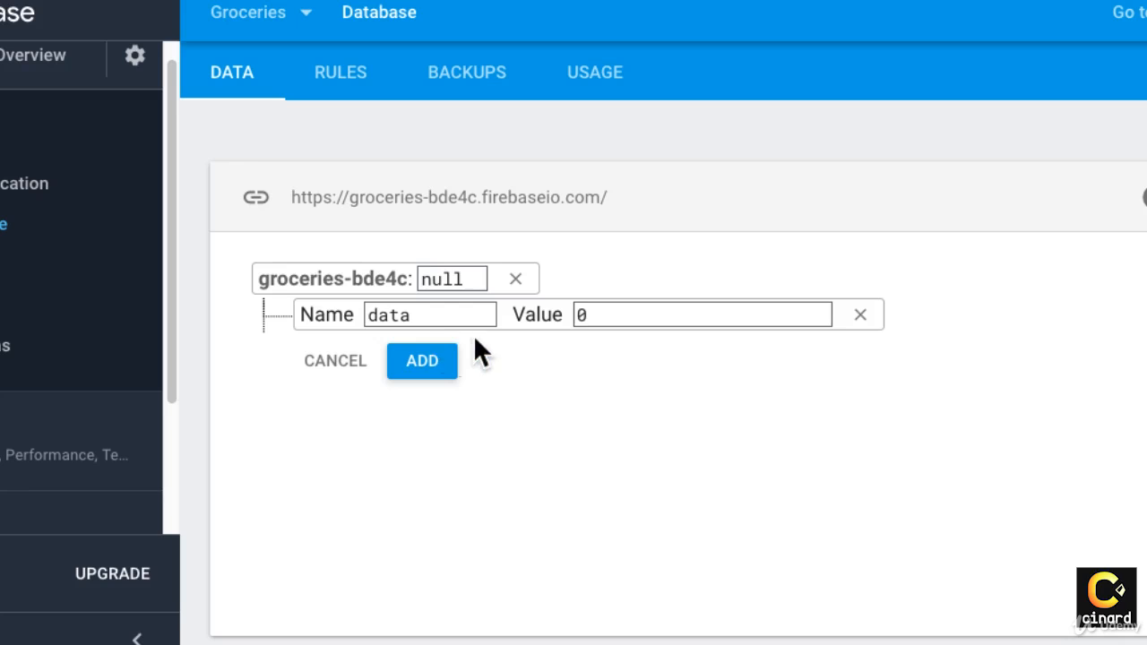
pyautogui.click(432, 363)
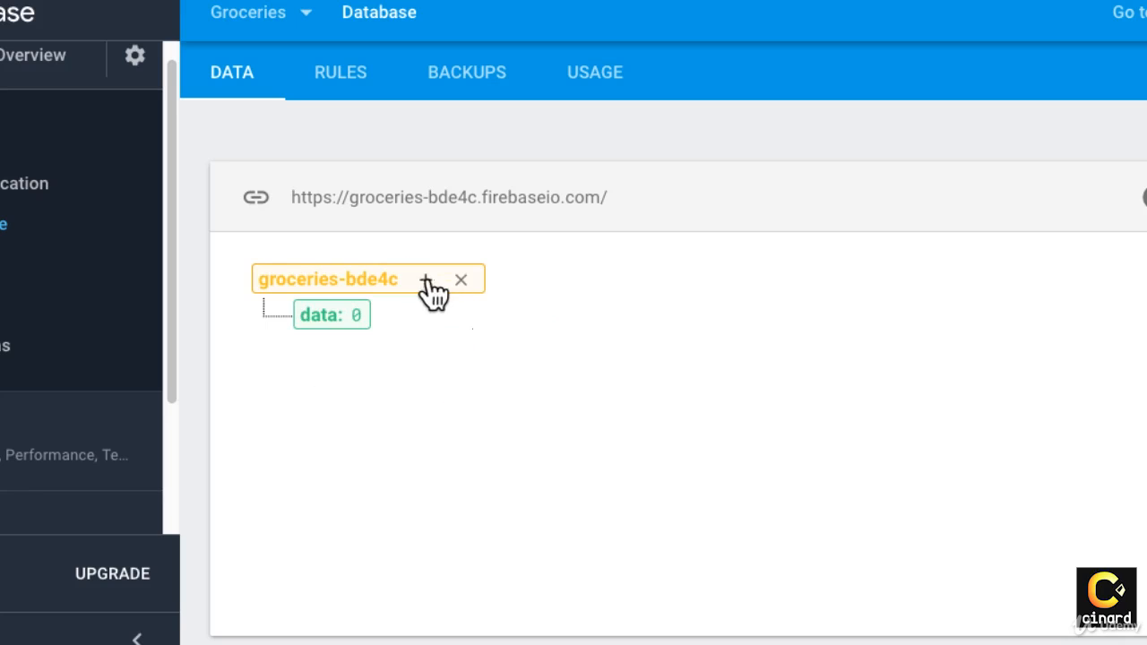
# Add a second child named users with the value 0 under the database root
pyautogui.click(428, 280)
pyautogui.write('use')
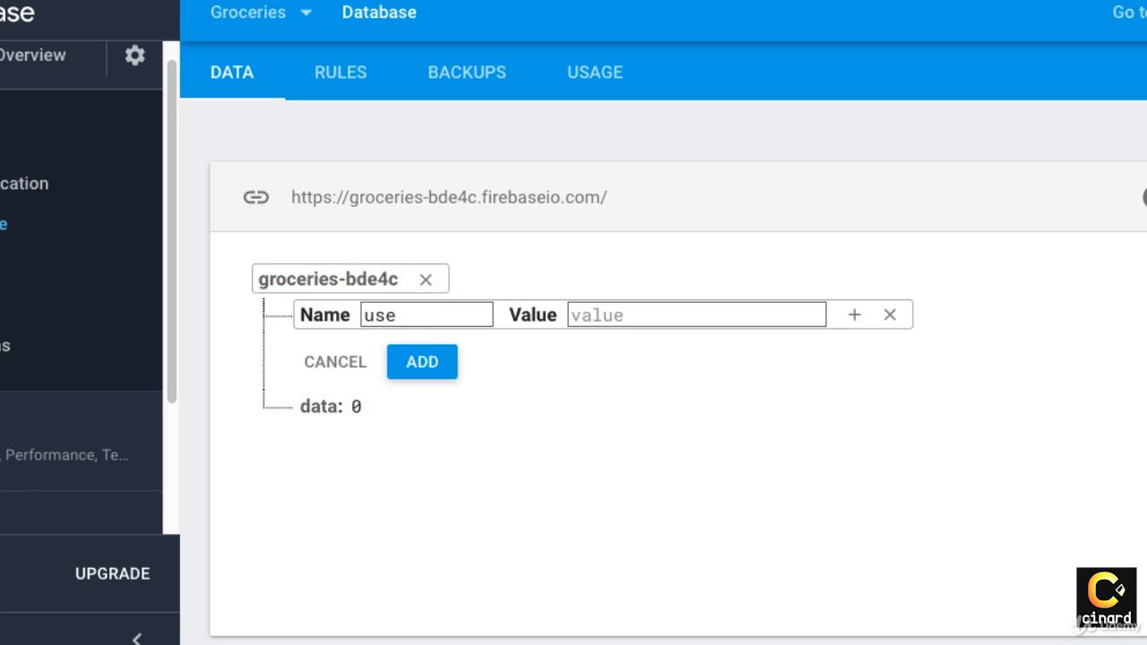
pyautogui.write('0')
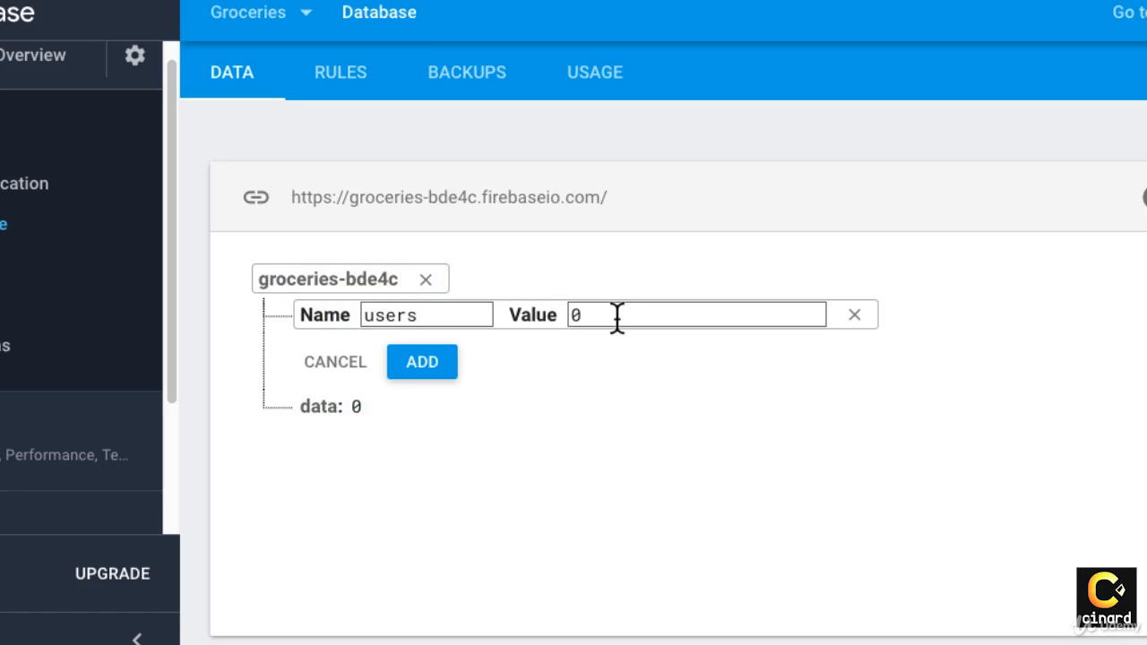
pyautogui.click(438, 364)
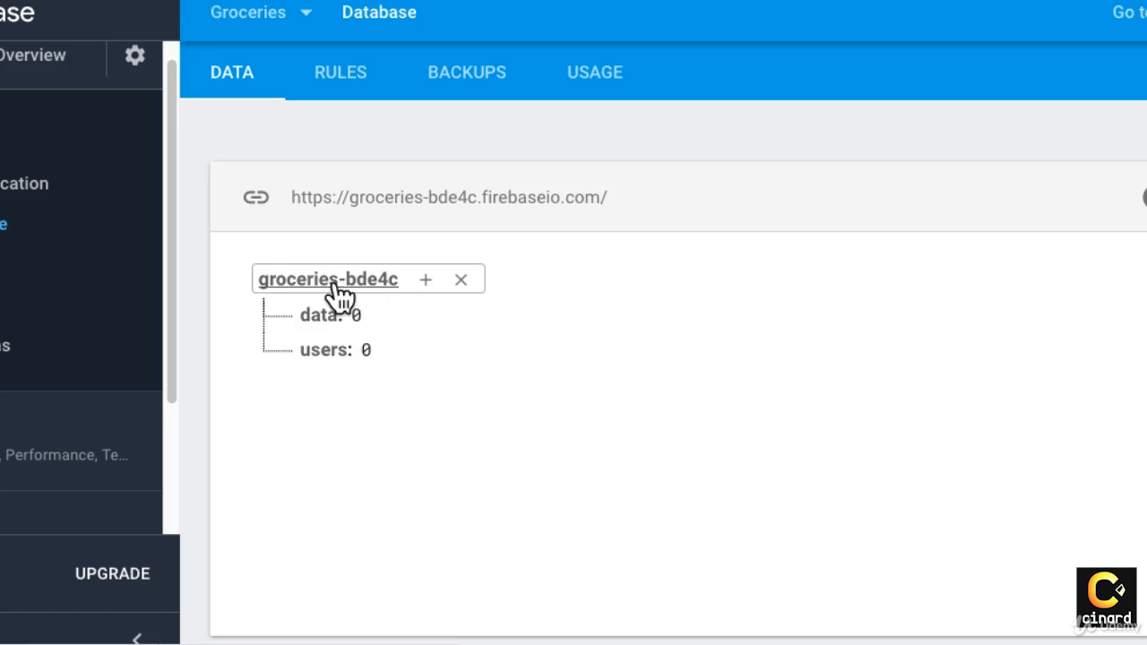
pyautogui.click(427, 280)
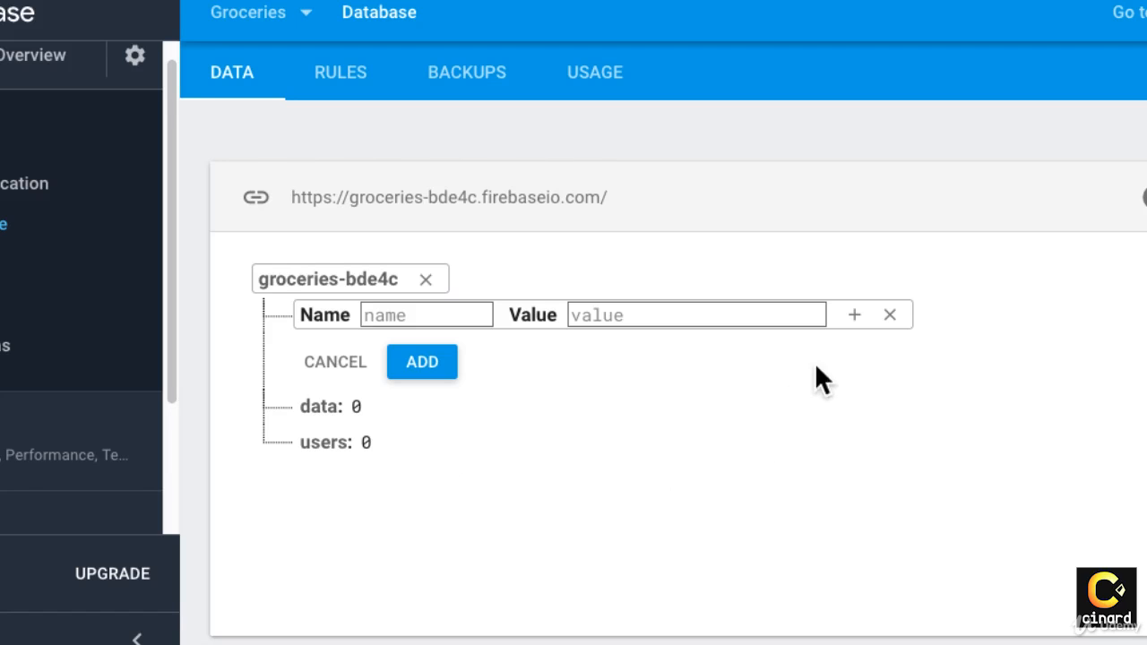
pyautogui.click(890, 315)
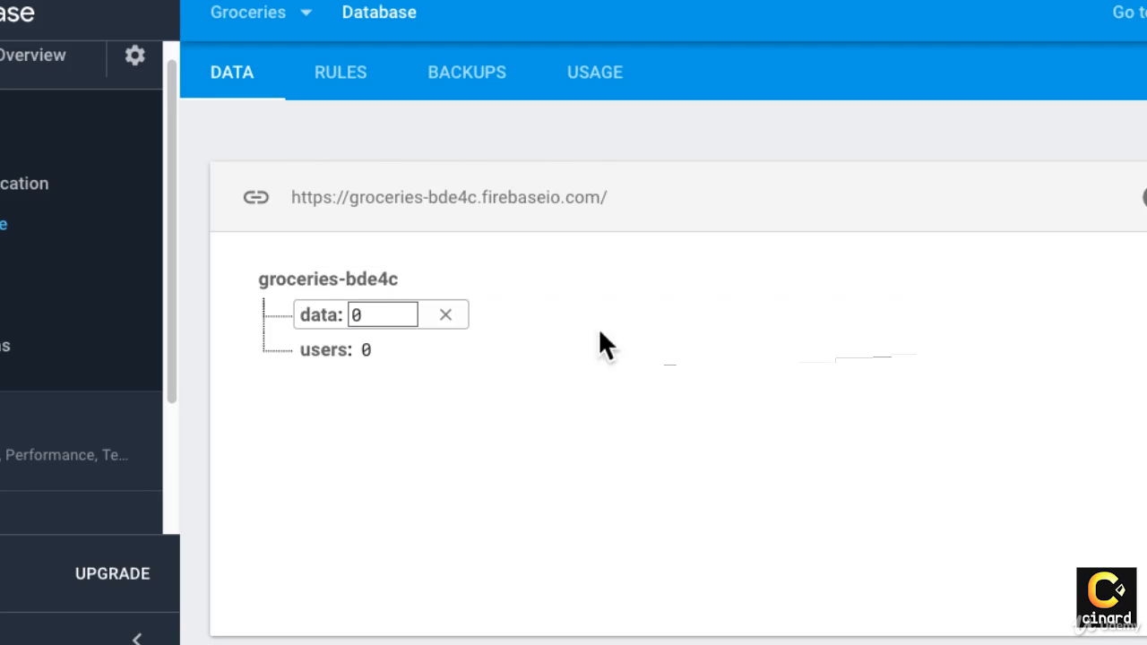
pyautogui.moveTo(295, 302)
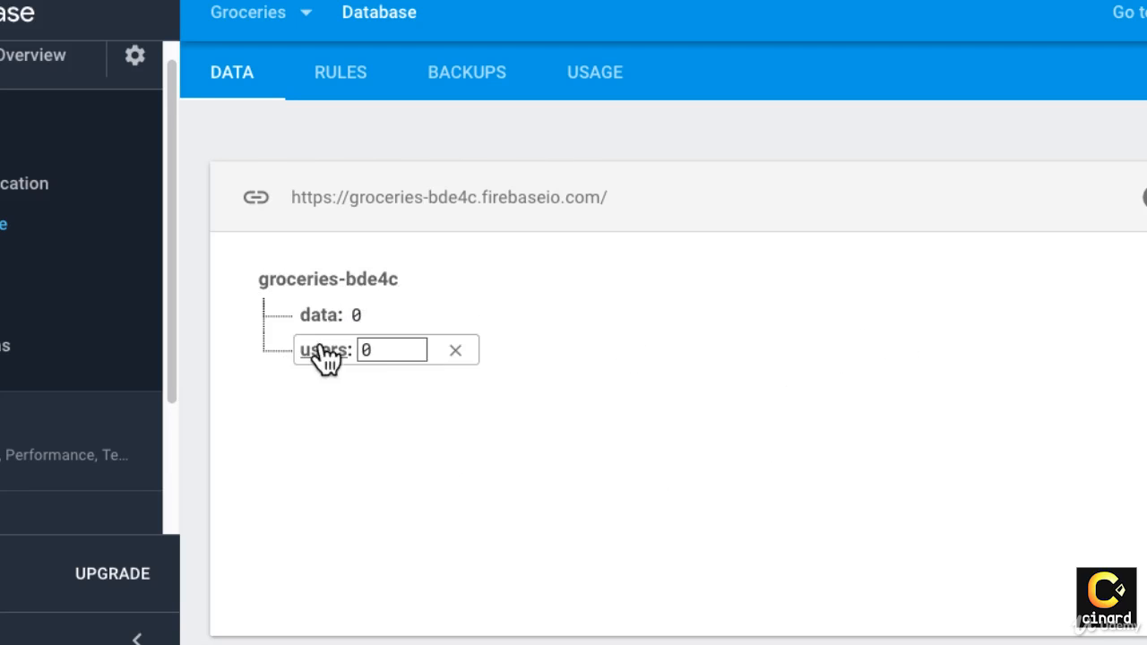
pyautogui.moveTo(458, 352)
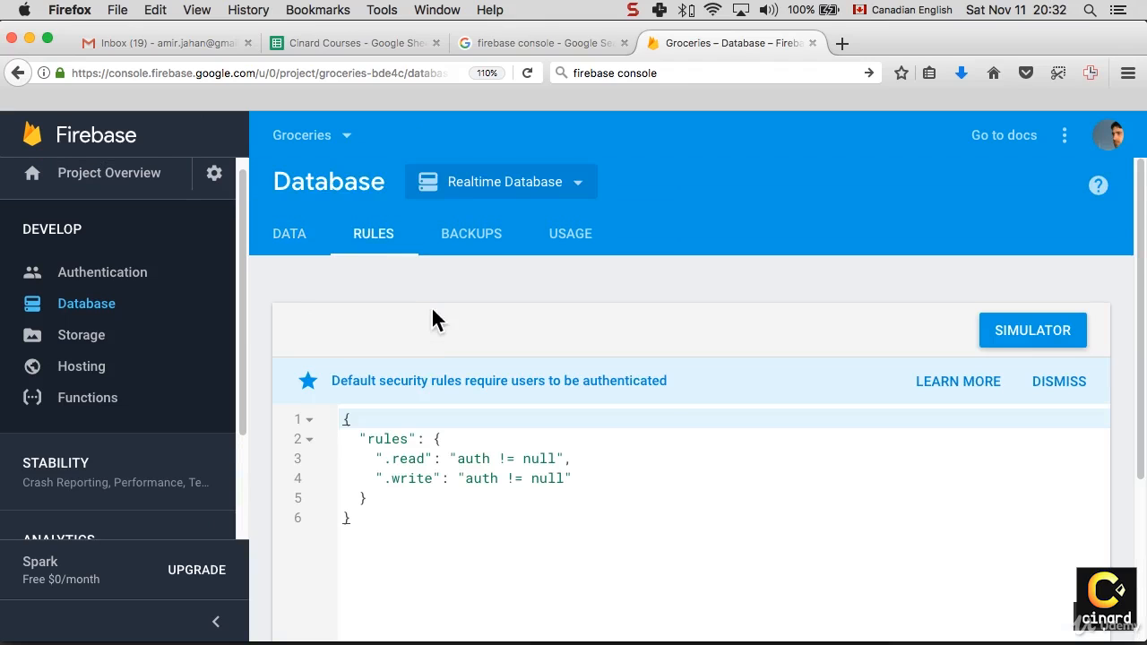
# Set the database's .read and .write security rules to true, publish them and dismiss the public-access warning
pyautogui.scroll(-3, 430, 313)
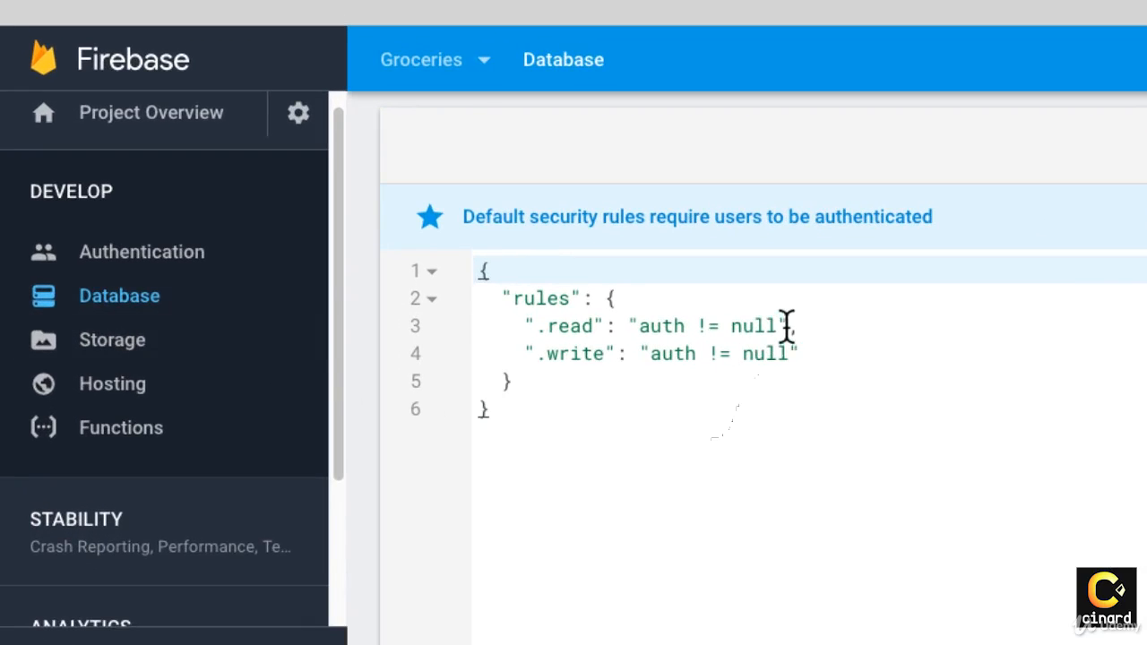
pyautogui.moveTo(787, 326); pyautogui.dragTo(628, 326)
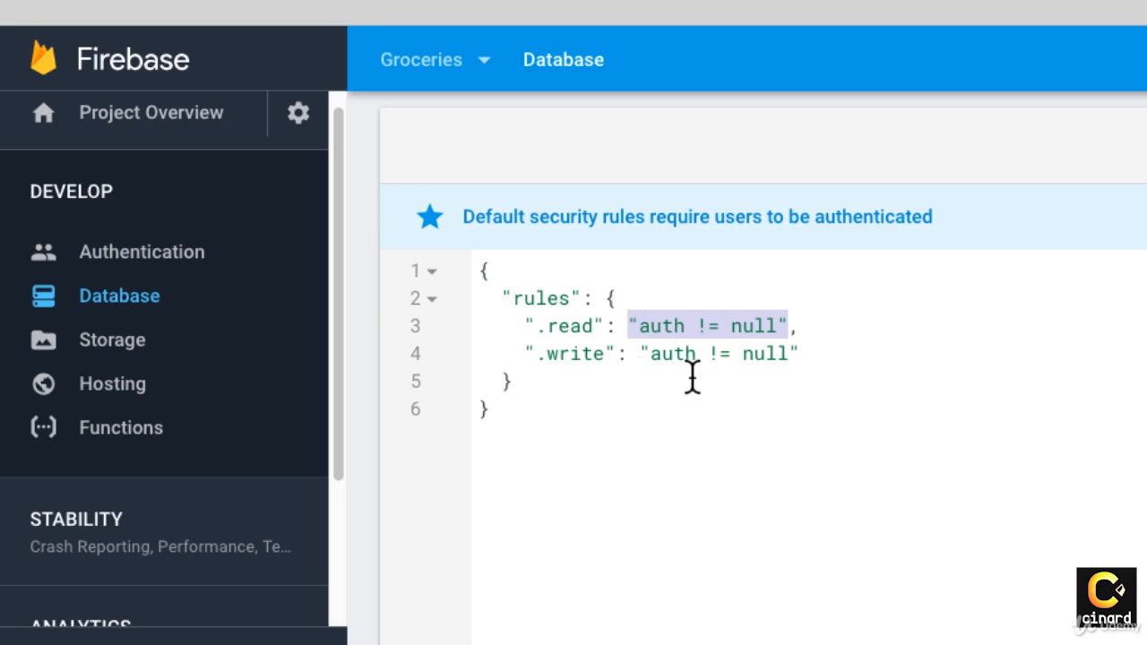
pyautogui.write('true,')
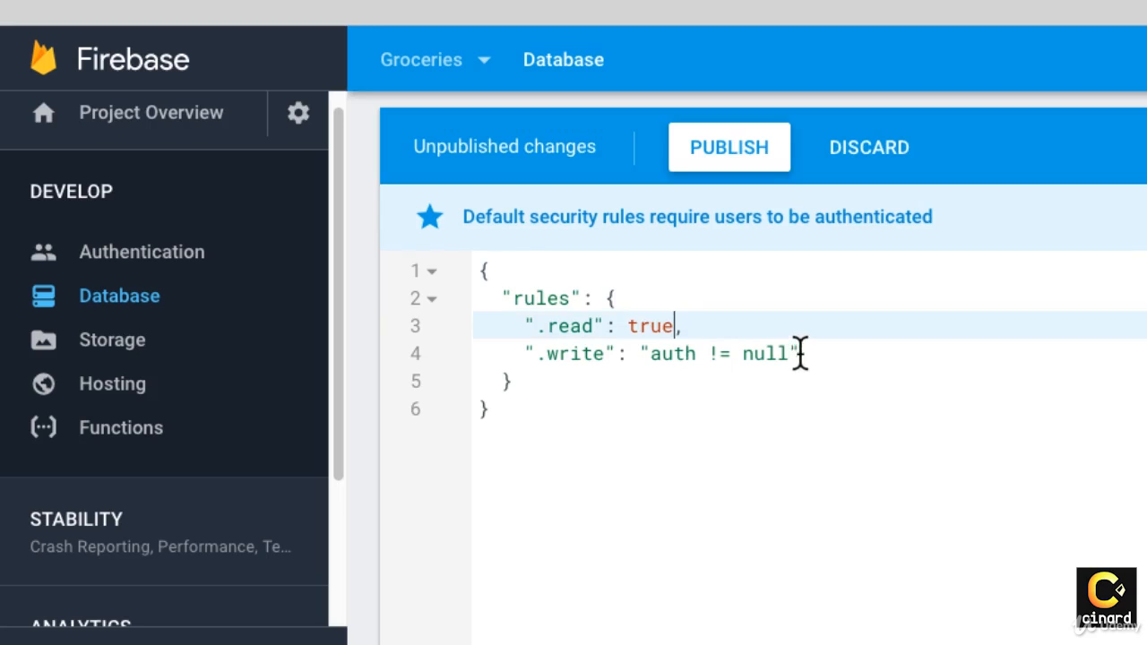
pyautogui.moveTo(800, 354); pyautogui.dragTo(647, 354)
pyautogui.write('true')
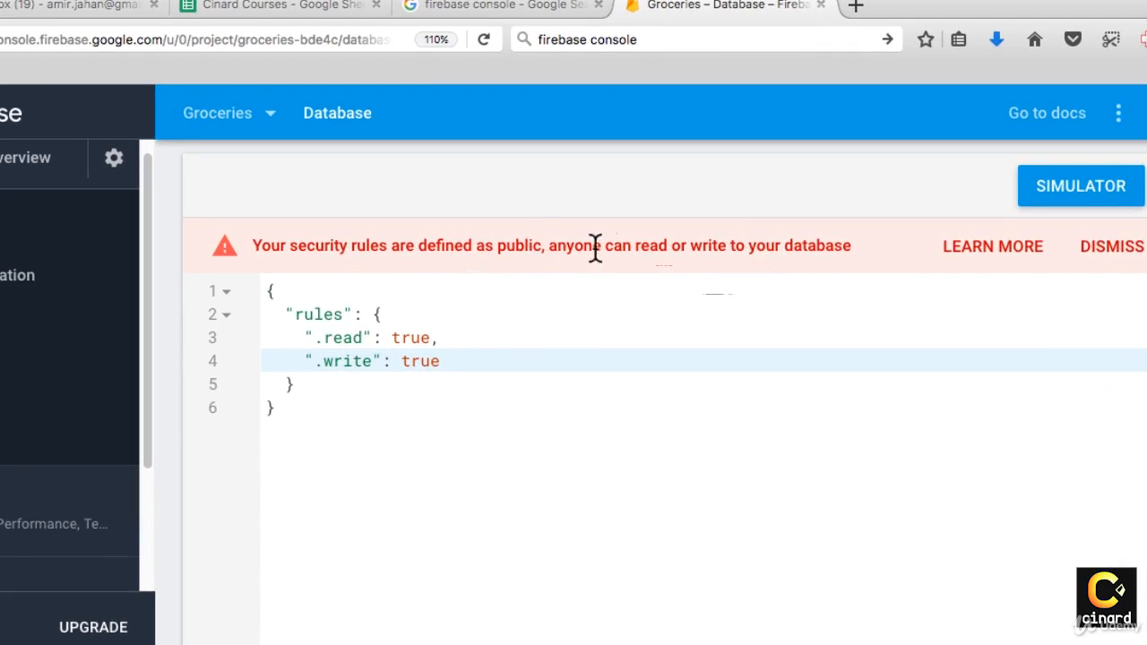
pyautogui.moveTo(306, 246); pyautogui.dragTo(644, 249)
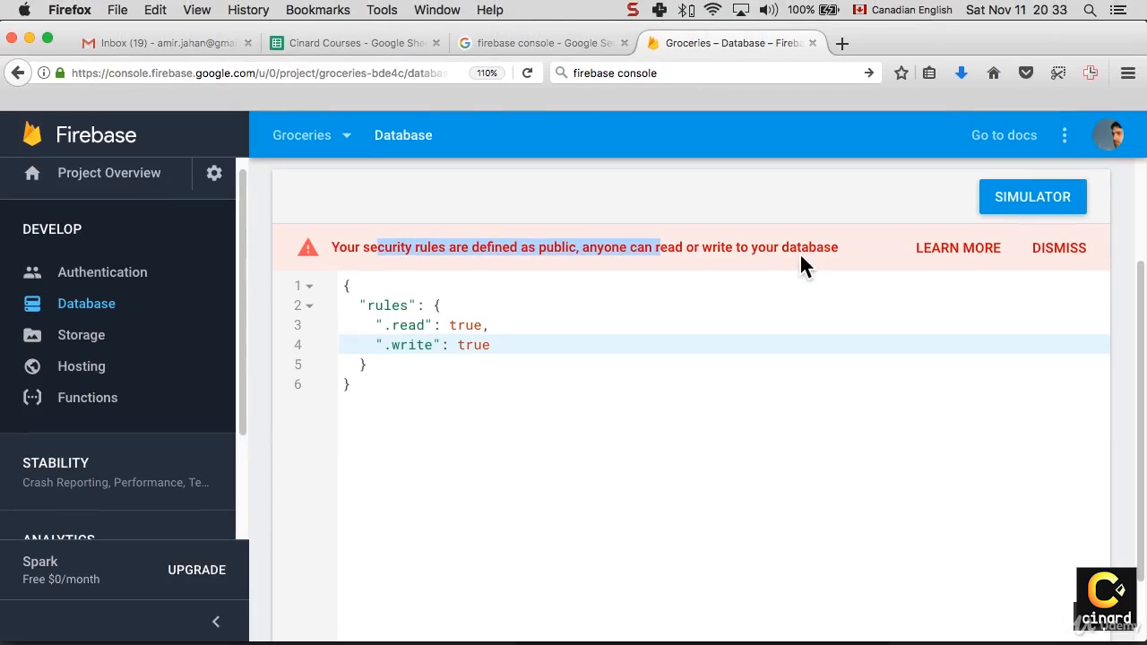
pyautogui.click(1060, 248)
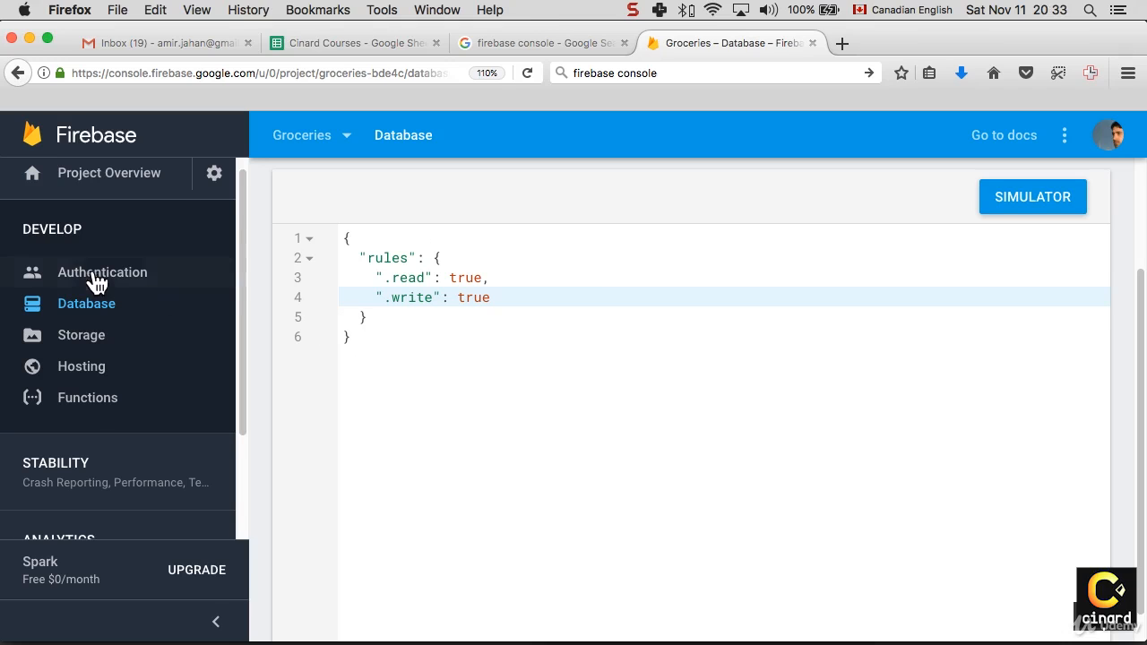
# Review the Realtime Database rules and the project's Authentication sign-in providers
pyautogui.click(59, 309)
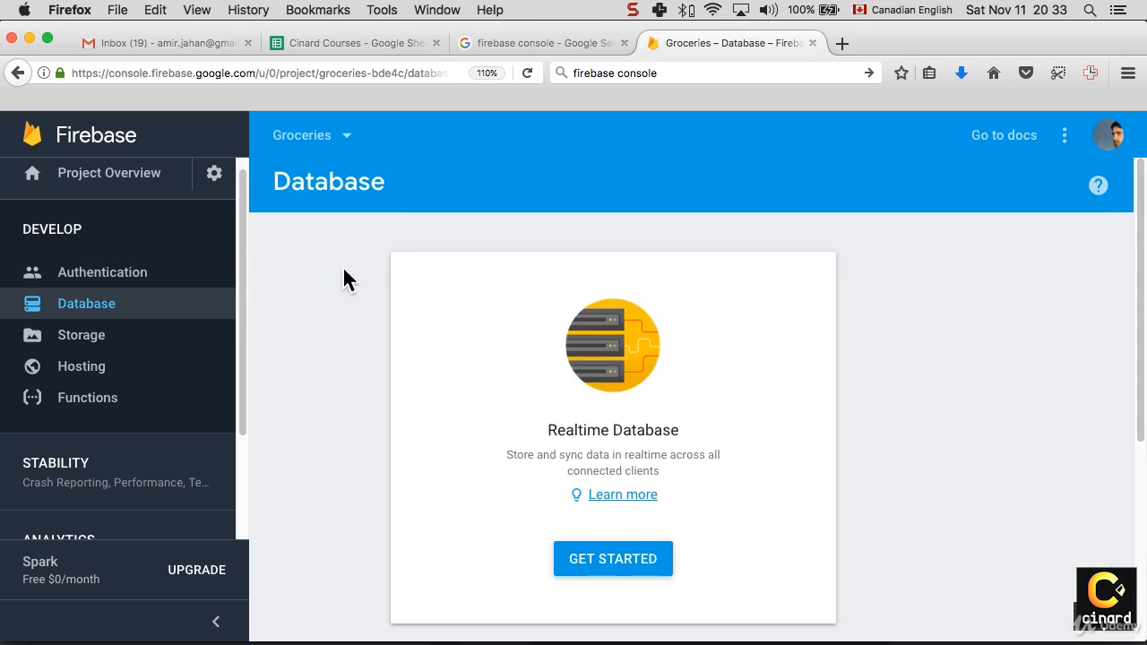
pyautogui.click(611, 563)
pyautogui.click(381, 238)
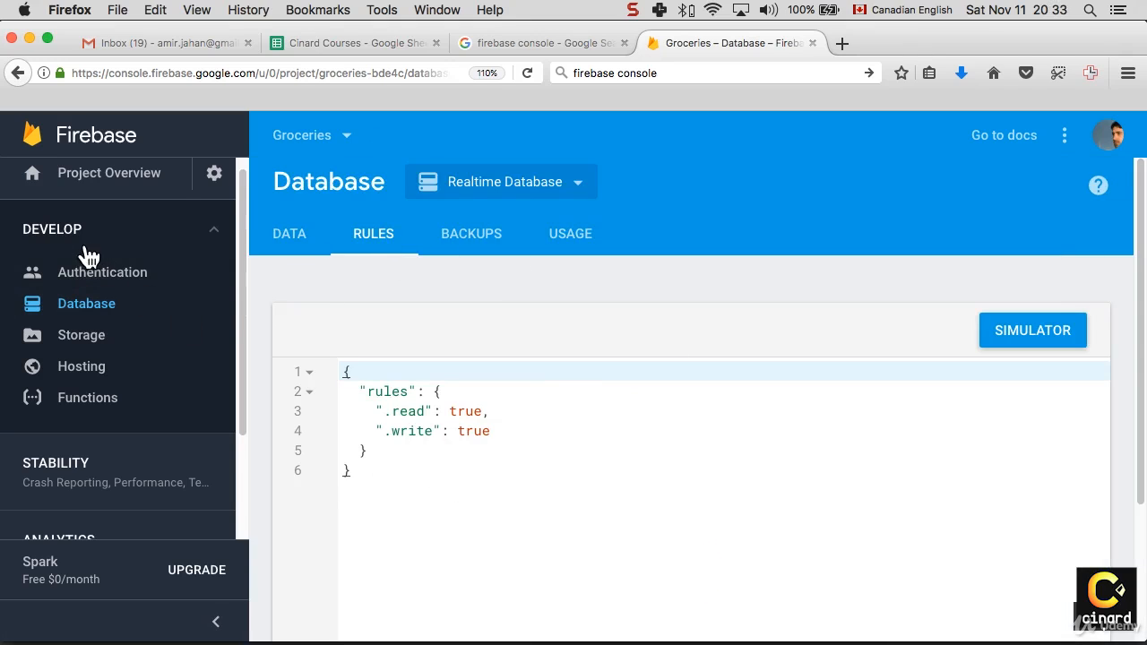
pyautogui.click(89, 274)
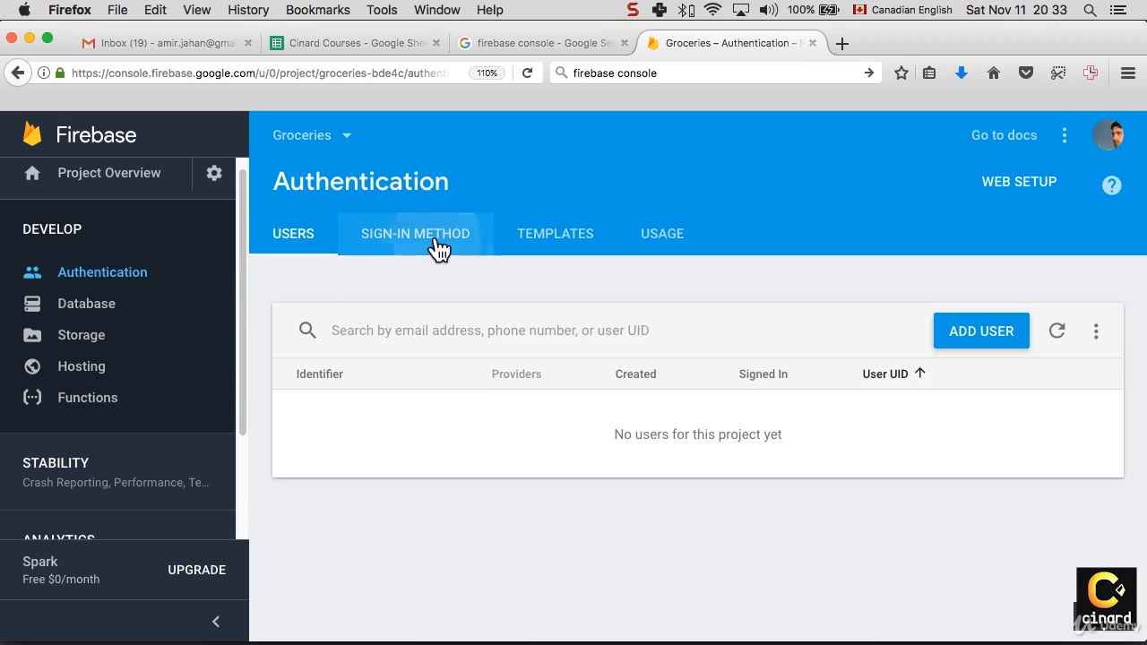
pyautogui.click(432, 238)
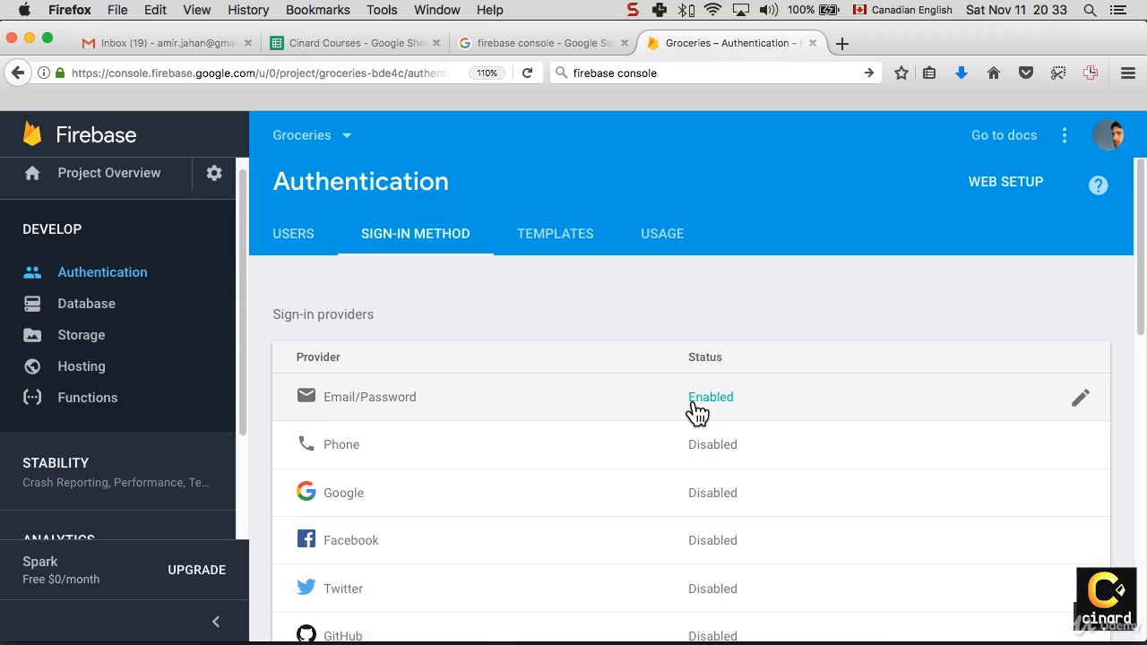
# Open the Groceries project settings and start adding Firebase to an iOS app
pyautogui.click(212, 175)
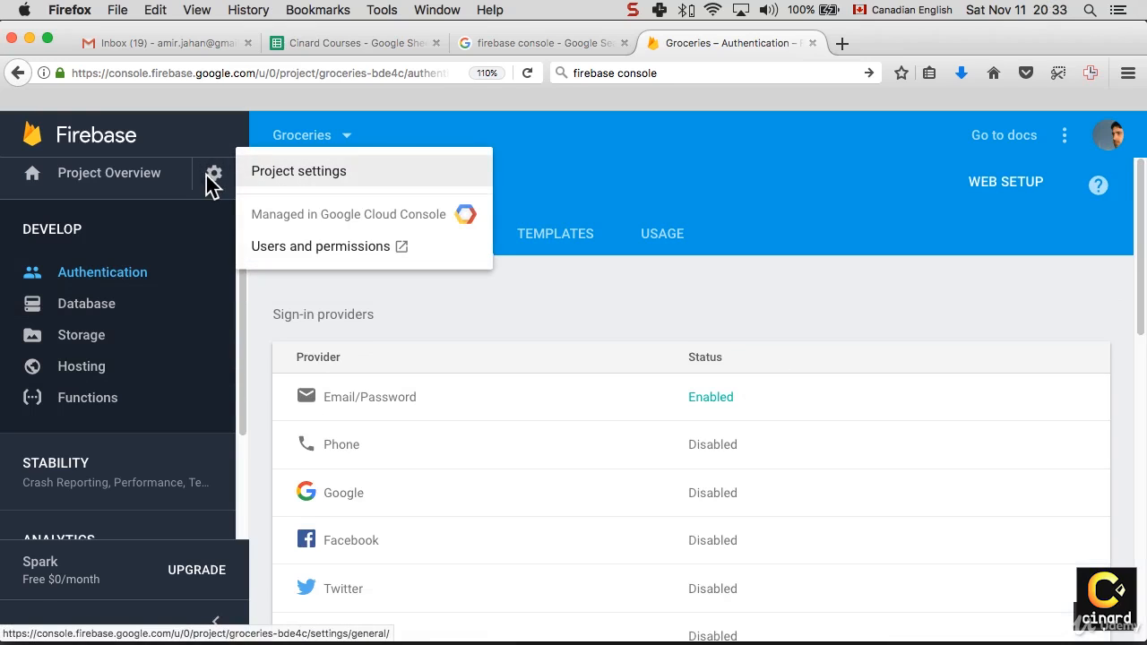
pyautogui.click(305, 172)
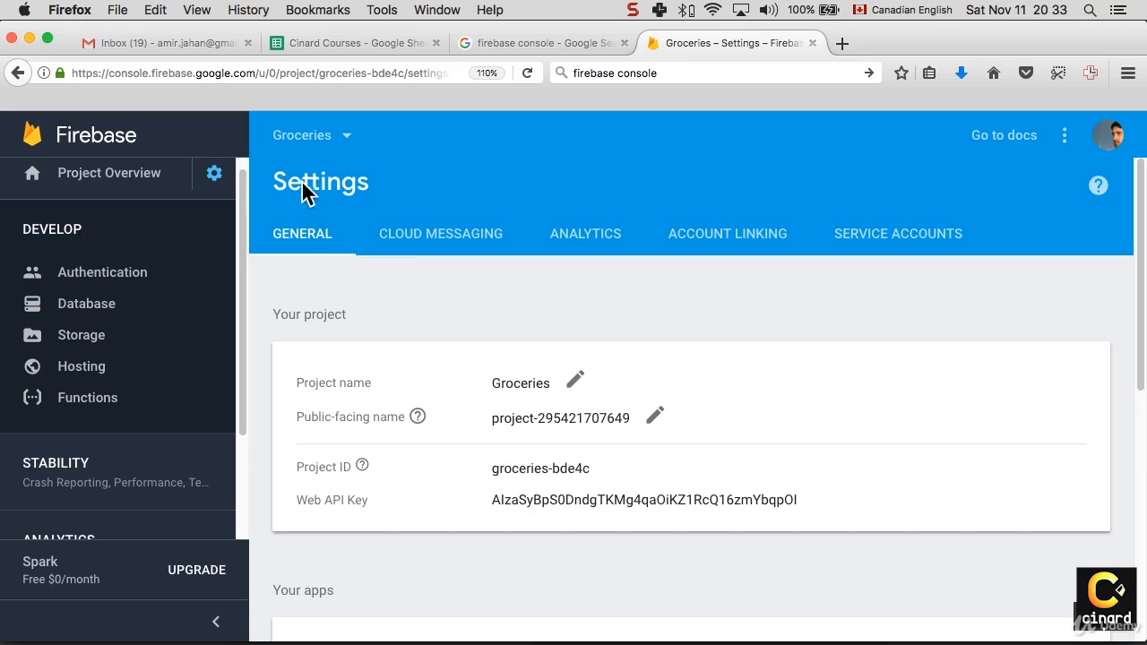
pyautogui.scroll(-5, 462, 502)
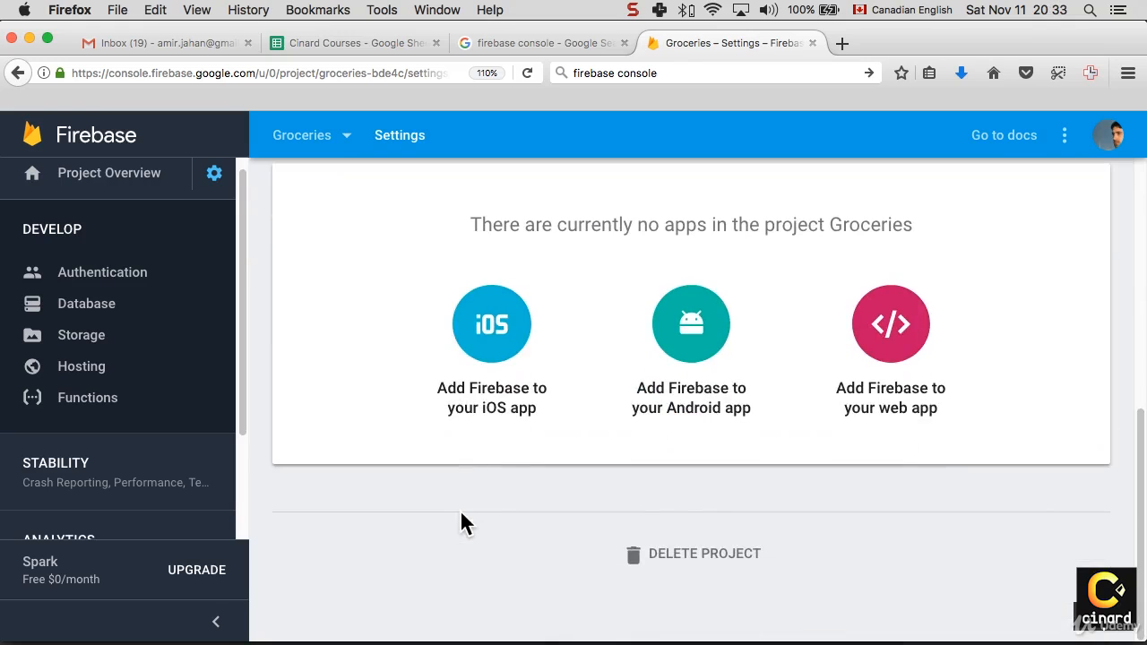
pyautogui.scroll(5, 461, 520)
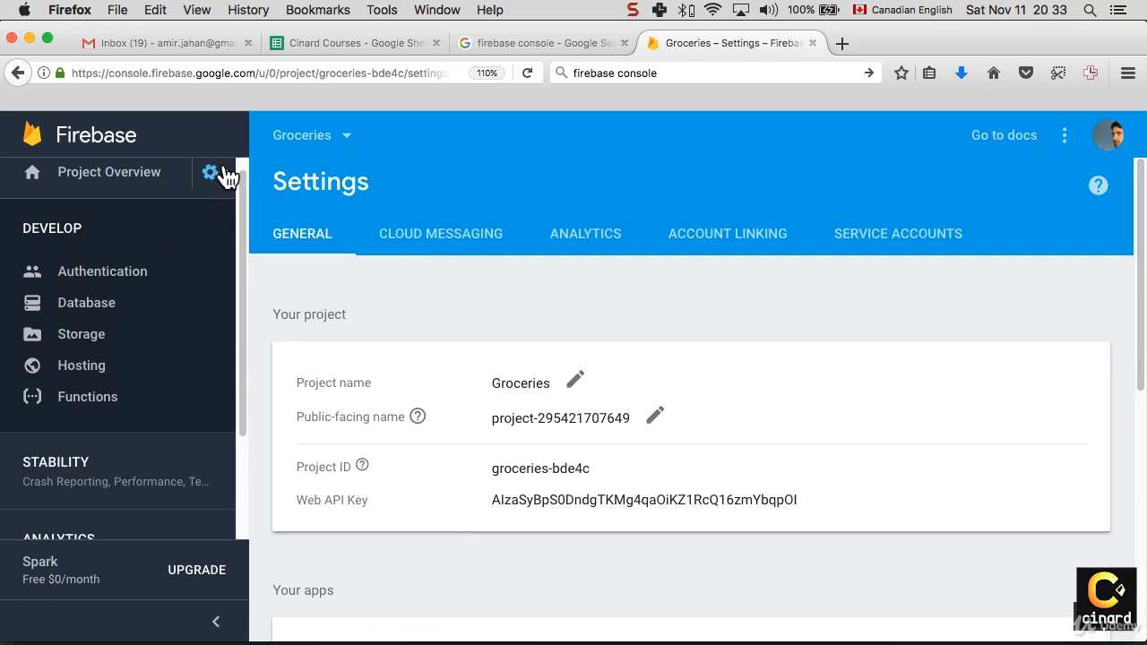
pyautogui.click(223, 171)
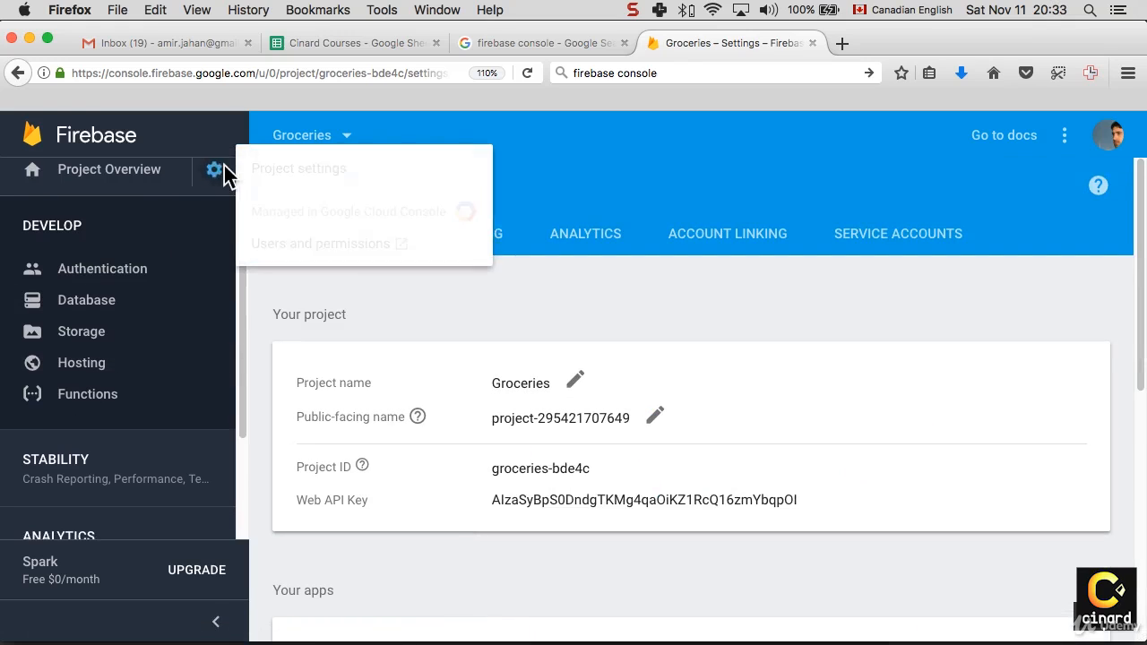
pyautogui.click(309, 172)
pyautogui.scroll(-4, 659, 497)
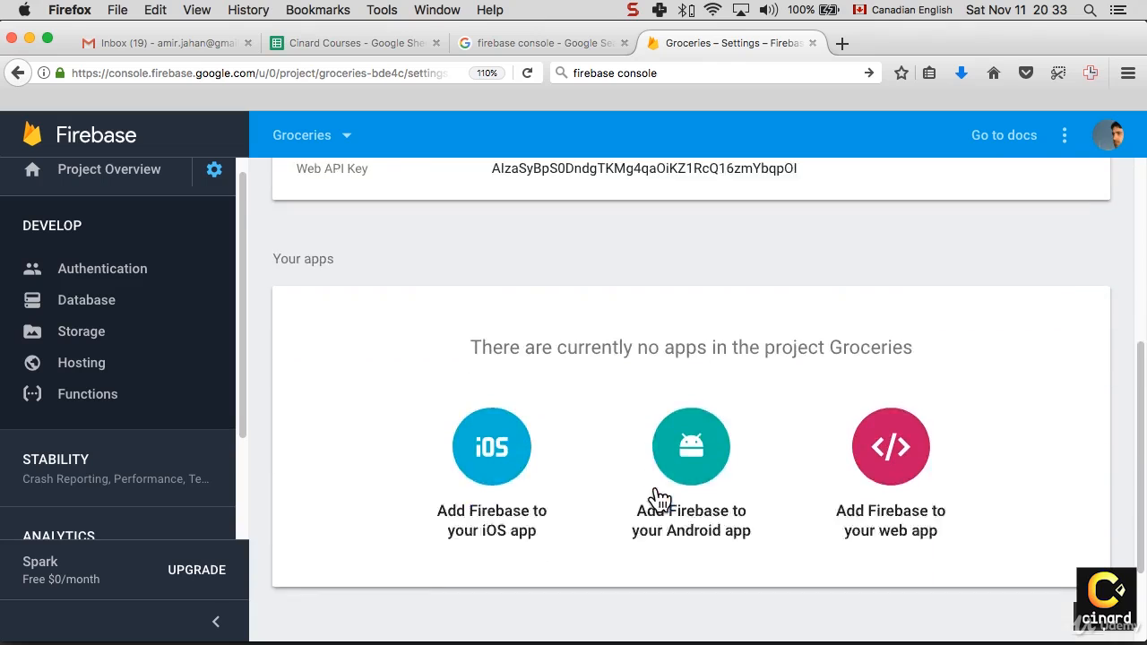
pyautogui.scroll(-2, 659, 498)
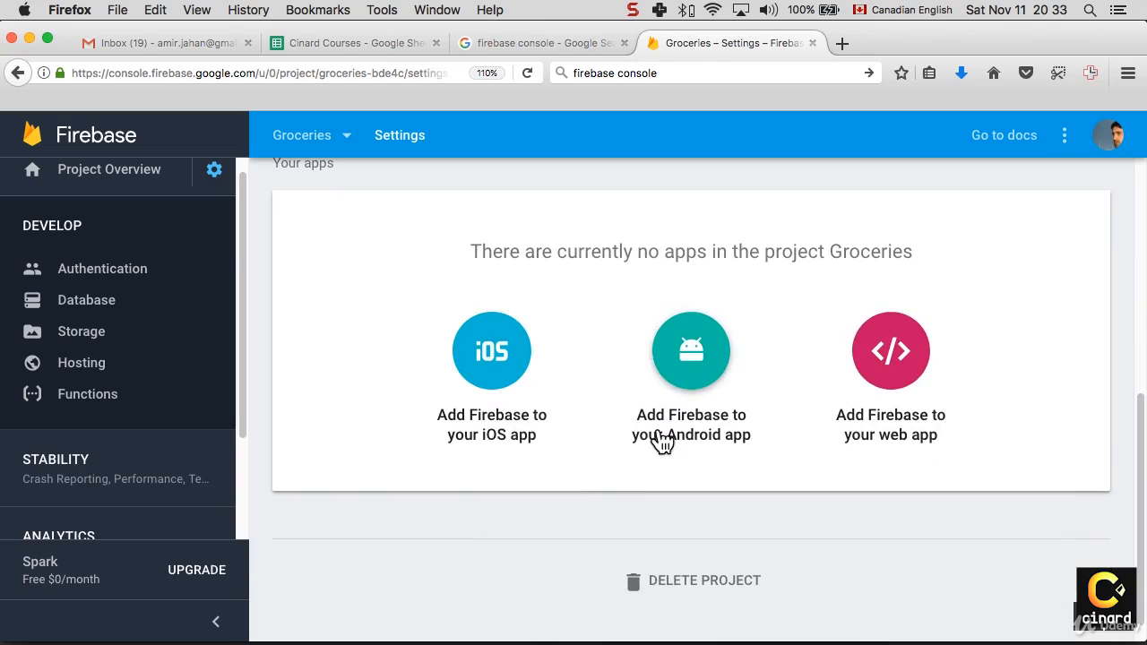
pyautogui.click(496, 364)
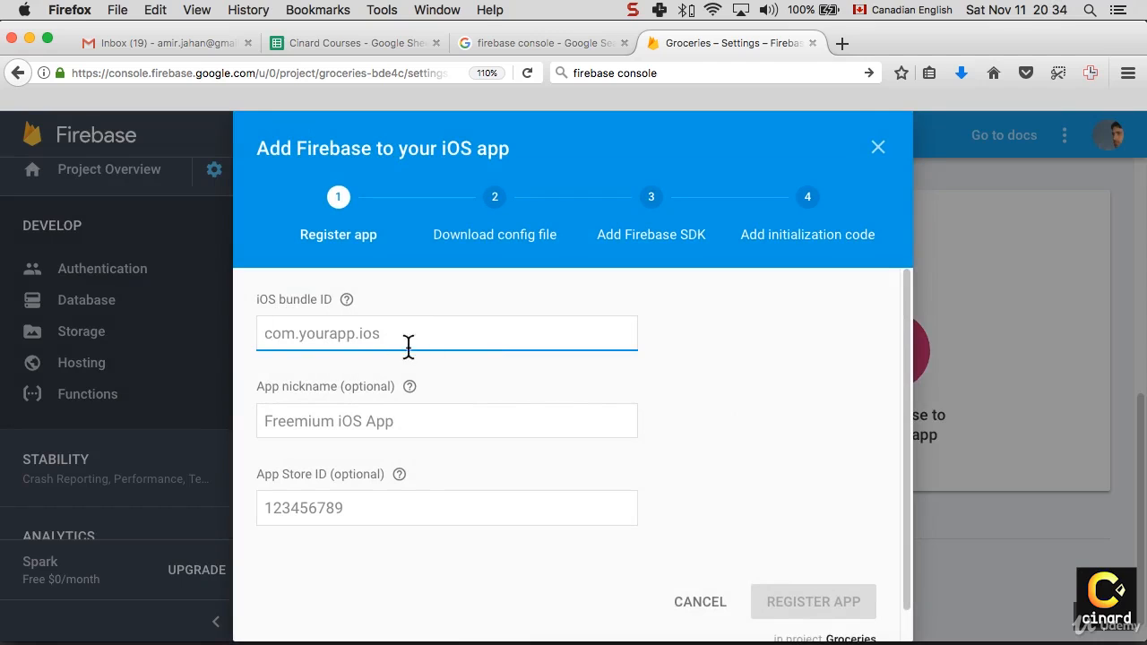
# Switch to Visual Studio and copy the bundle identifier from Info.plist in the Groceries.iOS project
pyautogui.moveTo(412, 638)
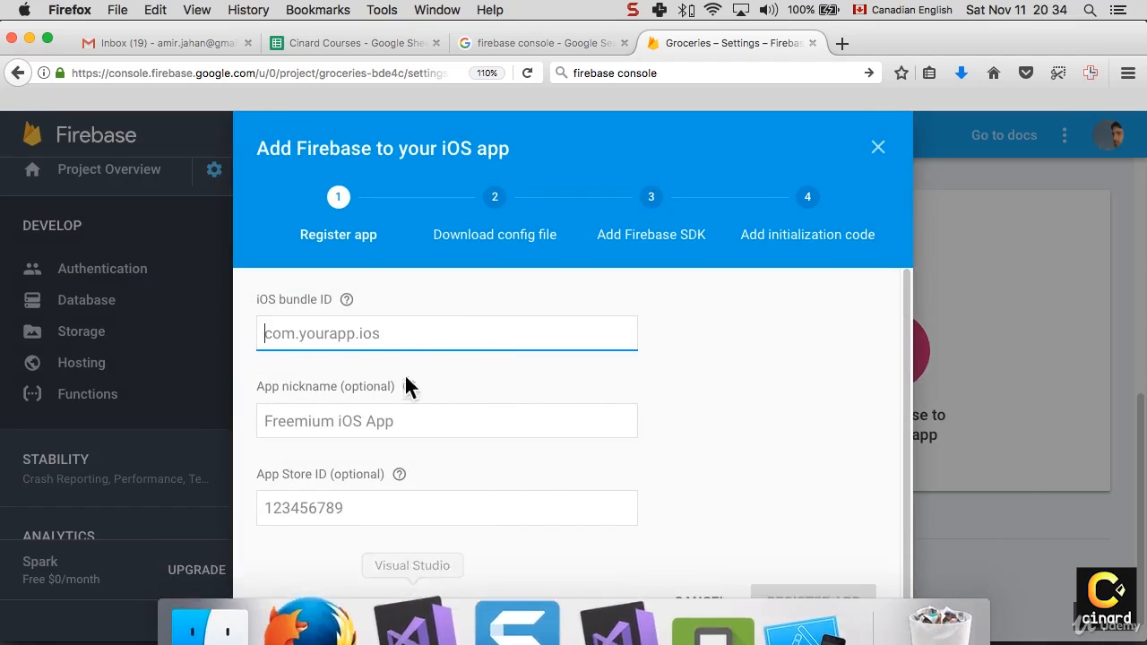
pyautogui.click(415, 620)
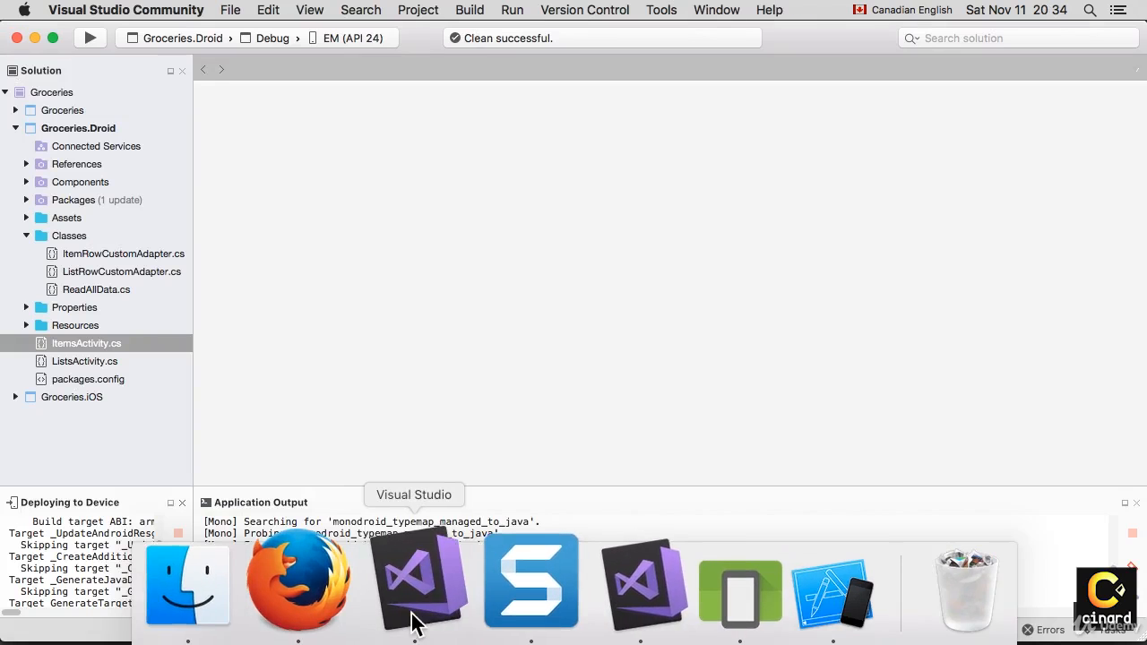
pyautogui.click(16, 128)
pyautogui.click(15, 146)
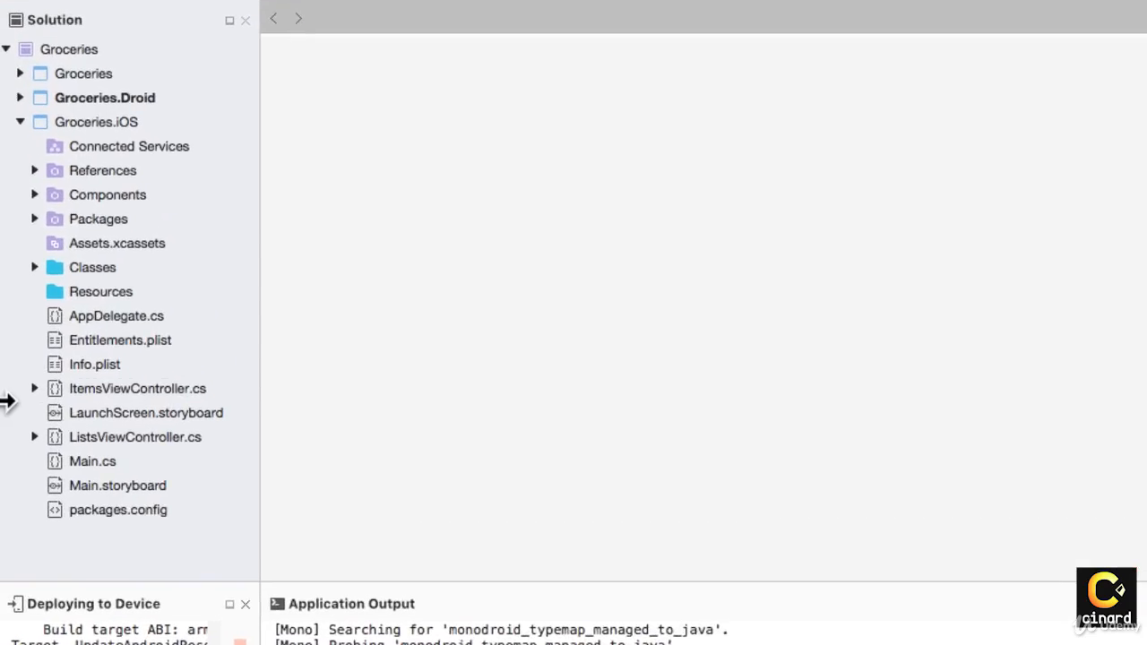
pyautogui.click(47, 339)
pyautogui.doubleClick(61, 356)
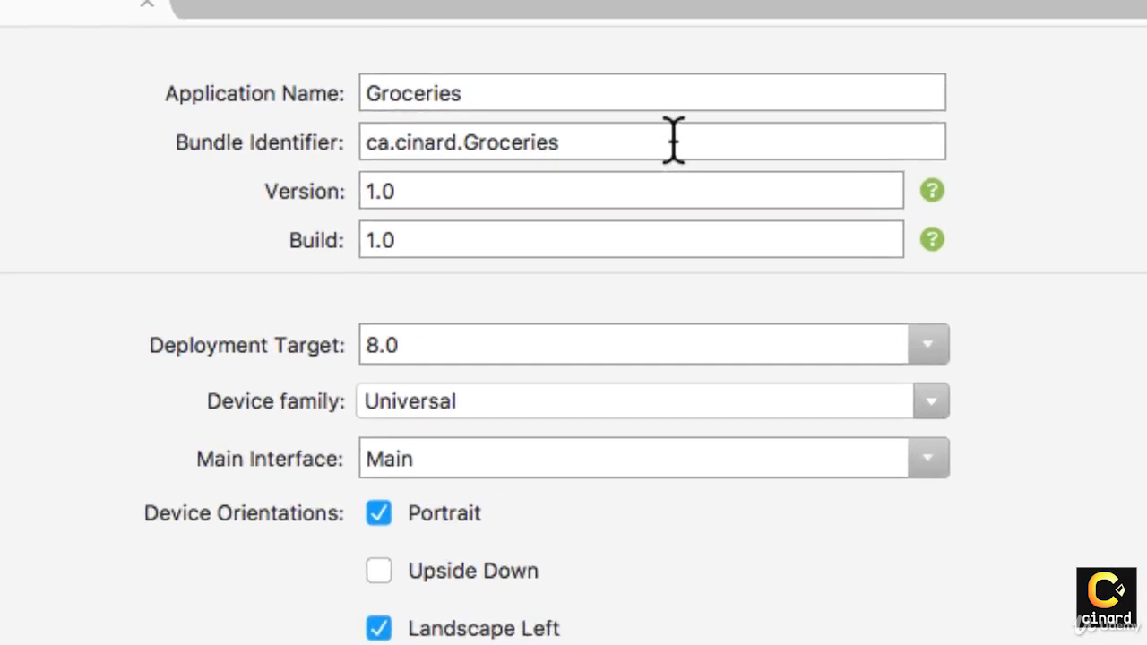
pyautogui.moveTo(632, 143); pyautogui.dragTo(489, 145)
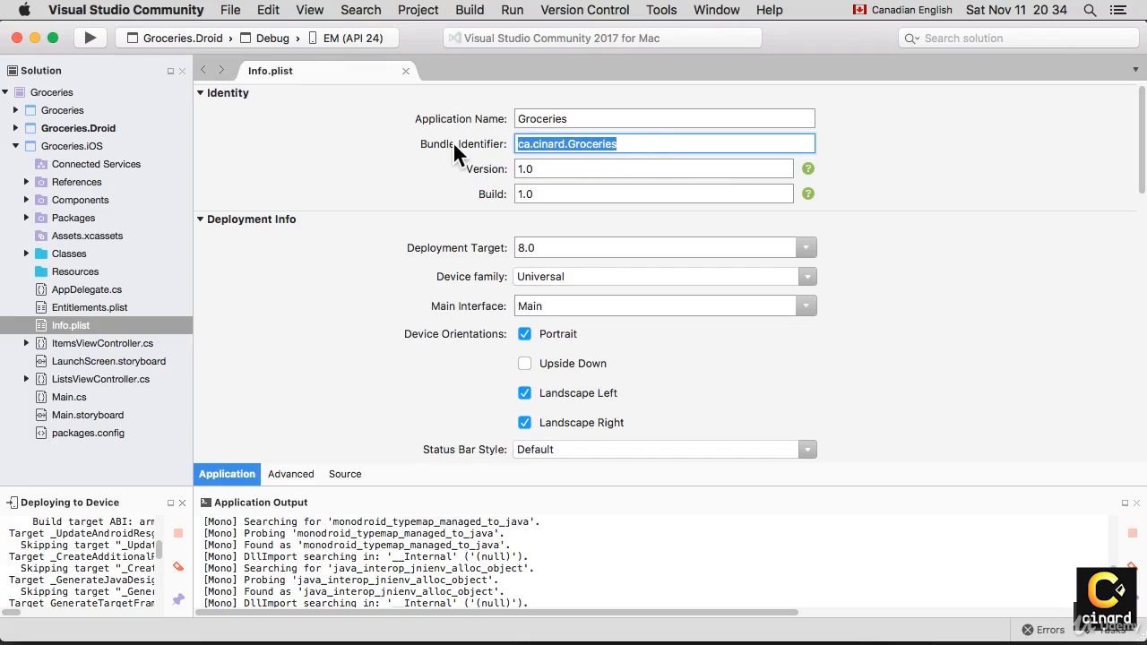
pyautogui.press('super+c')
# Return to Firefox and register the iOS app with the bundle ID ca.cinard.Groceries
pyautogui.press('super+Tab')
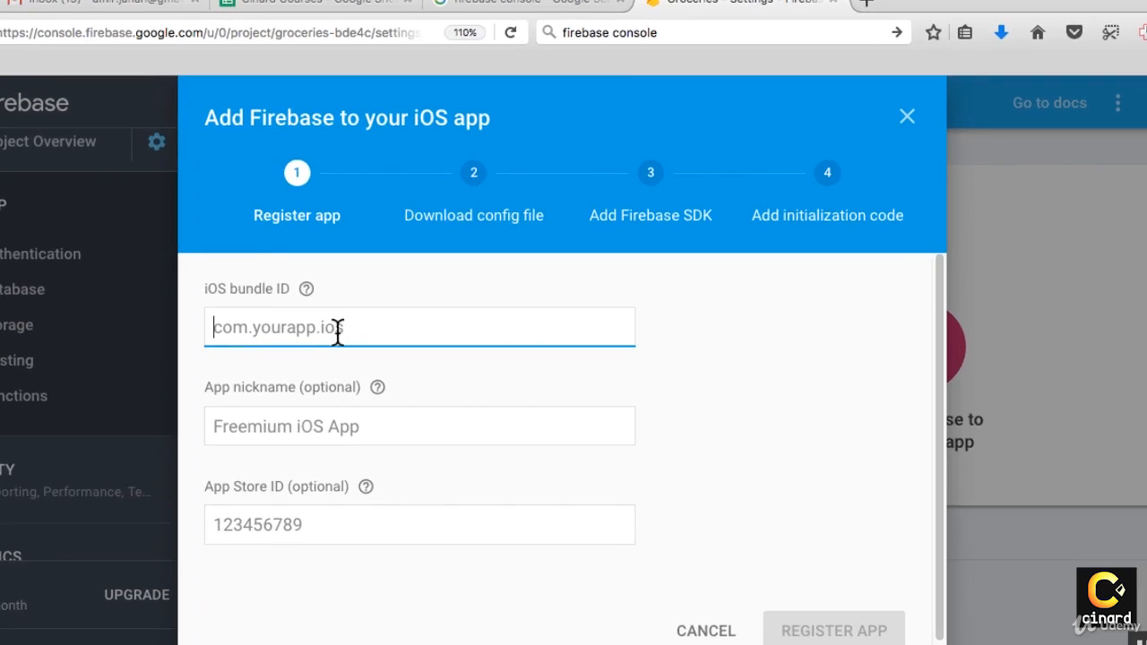
pyautogui.press('super+v')
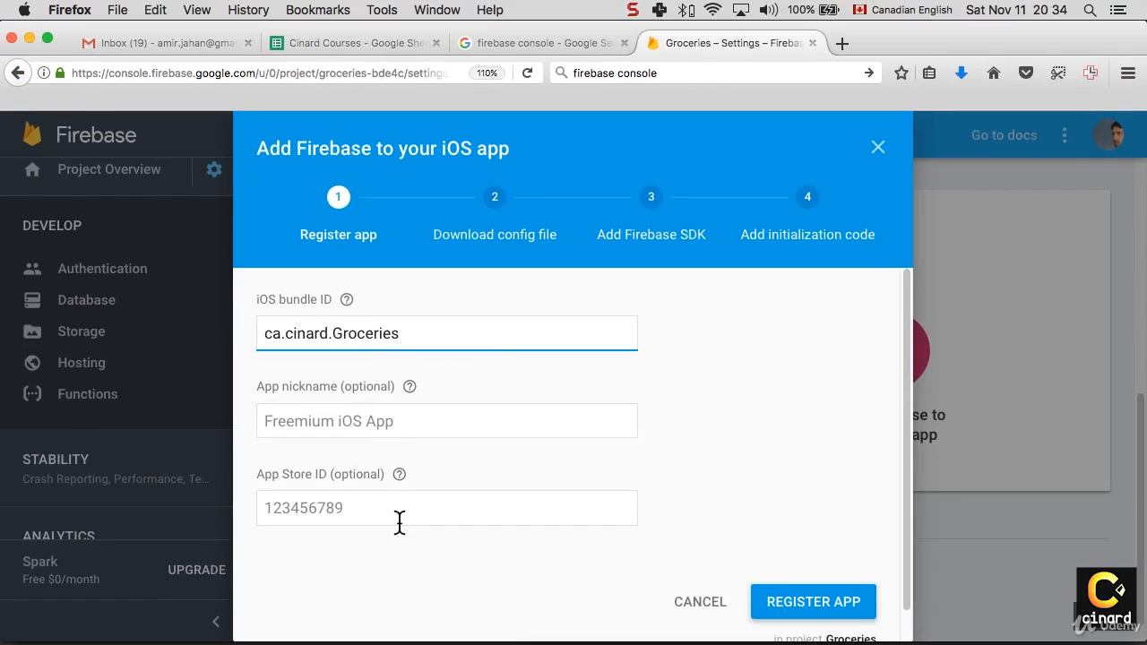
pyautogui.click(813, 605)
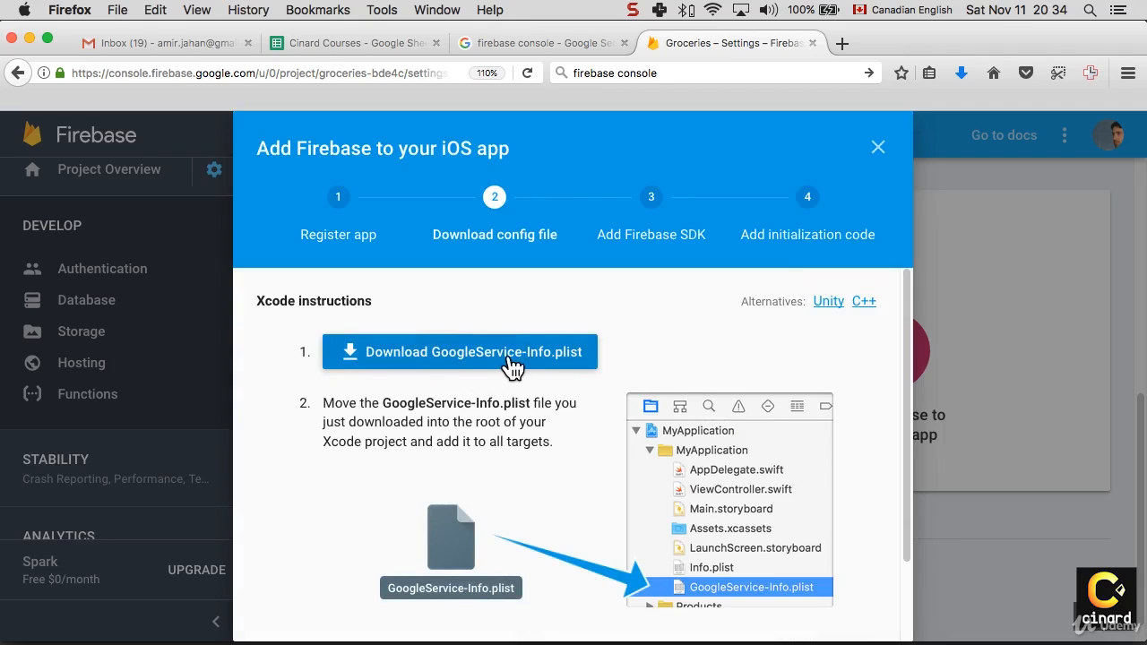
# Download the GoogleService-Info.plist config file and save it to disk
pyautogui.click(428, 357)
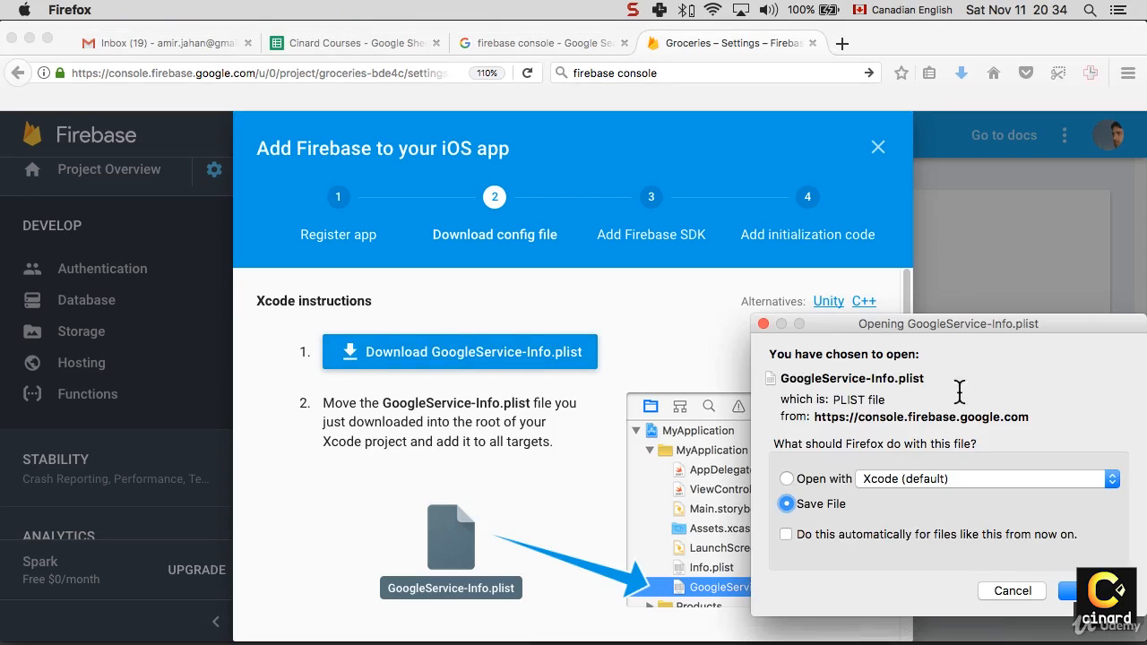
pyautogui.moveTo(952, 328); pyautogui.dragTo(739, 196)
pyautogui.click(881, 453)
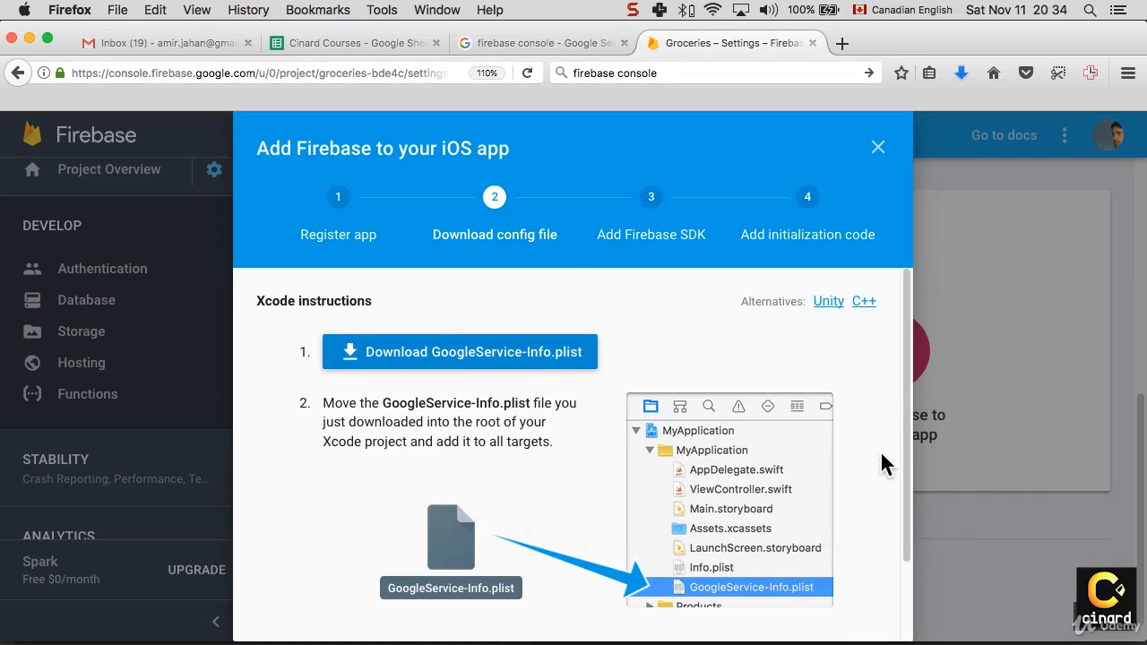
# Look through the Add Firebase SDK instructions and close the iOS app setup wizard
pyautogui.click(650, 199)
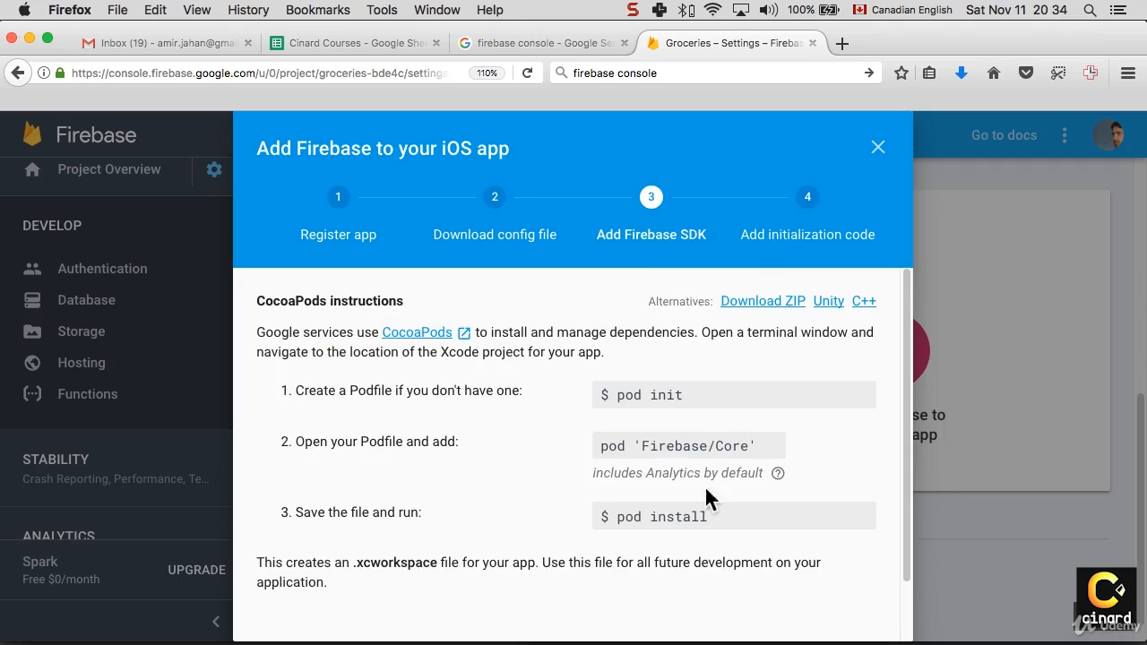
pyautogui.doubleClick(449, 351)
pyautogui.scroll(-2, 506, 511)
pyautogui.scroll(2, 505, 511)
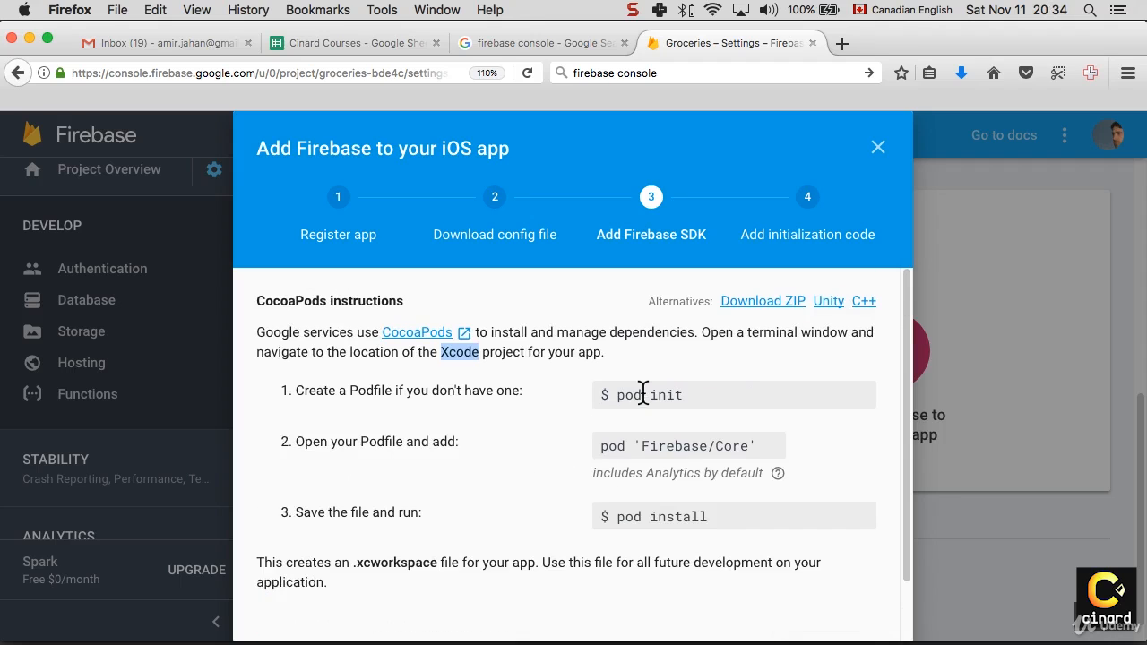
pyautogui.scroll(-1, 618, 349)
pyautogui.click(877, 148)
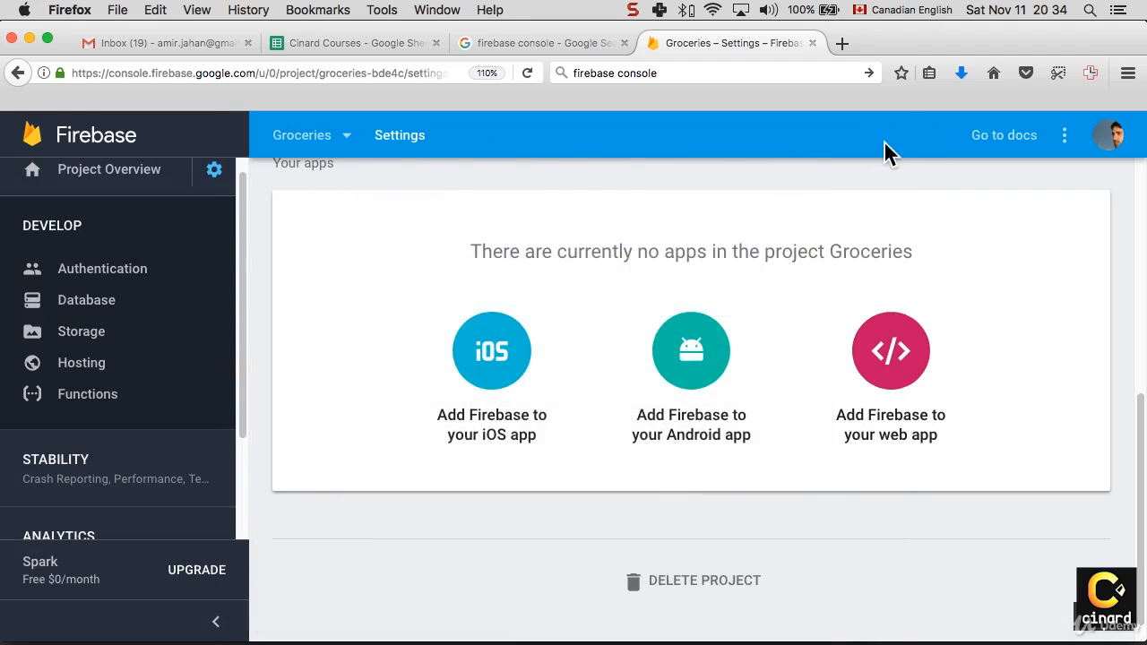
# Reload the project settings and examine the registered iOS app's entry down to its end
pyautogui.scroll(5, 679, 484)
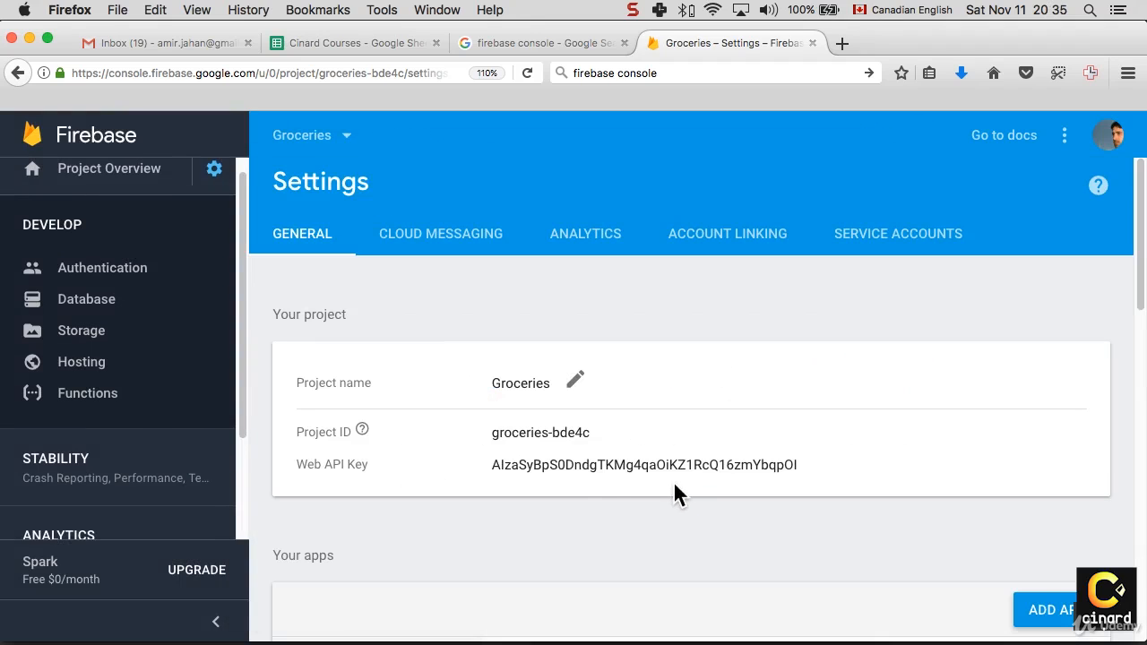
pyautogui.click(212, 169)
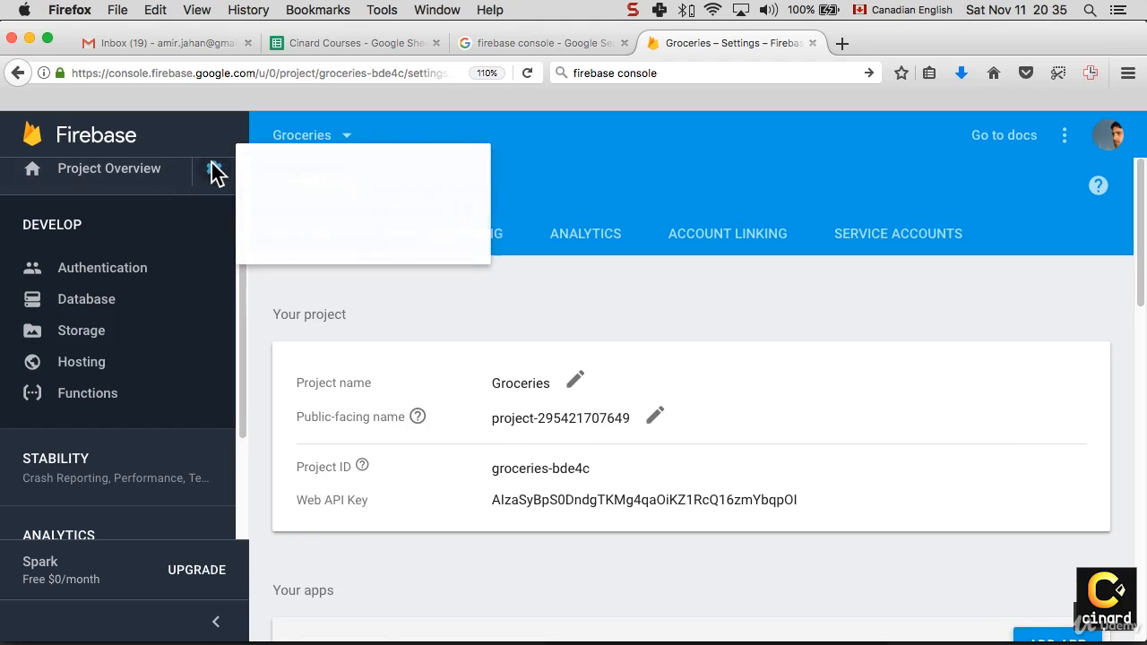
pyautogui.click(330, 169)
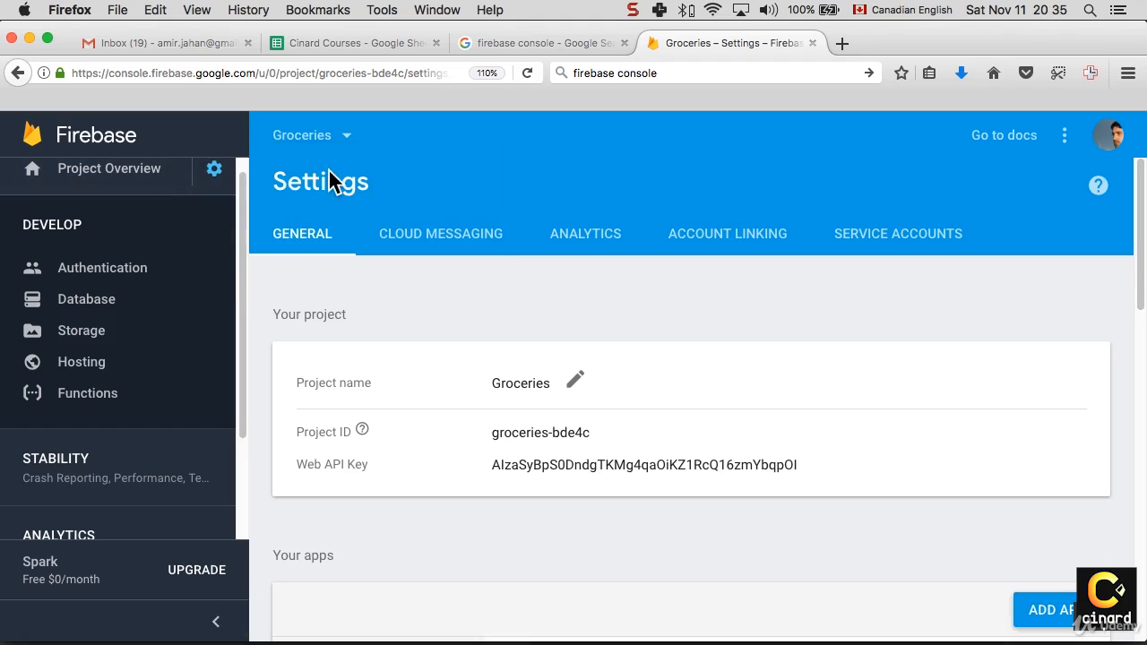
pyautogui.scroll(-10, 705, 548)
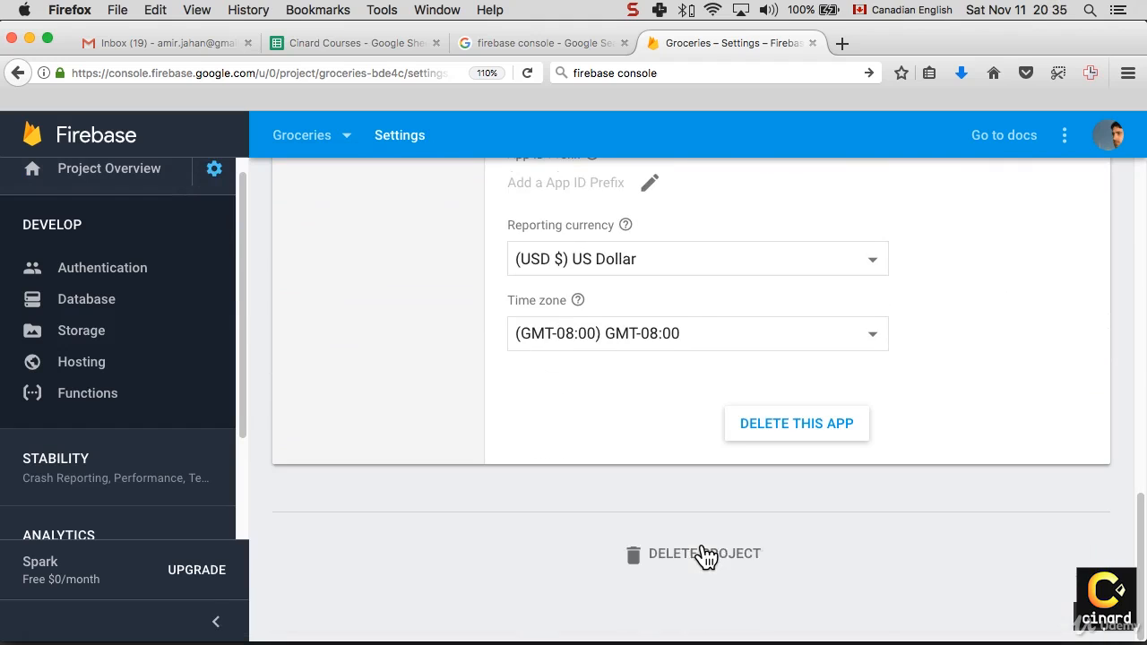
# Start adding an Android app to the Groceries Firebase project
pyautogui.scroll(6, 417, 519)
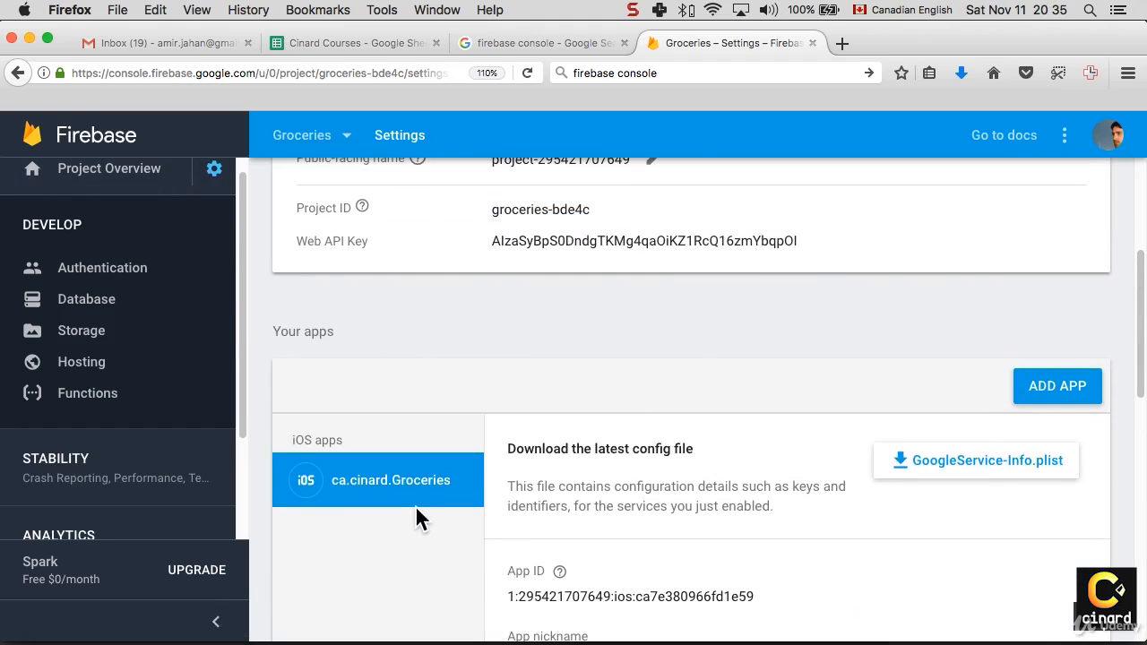
pyautogui.click(1062, 386)
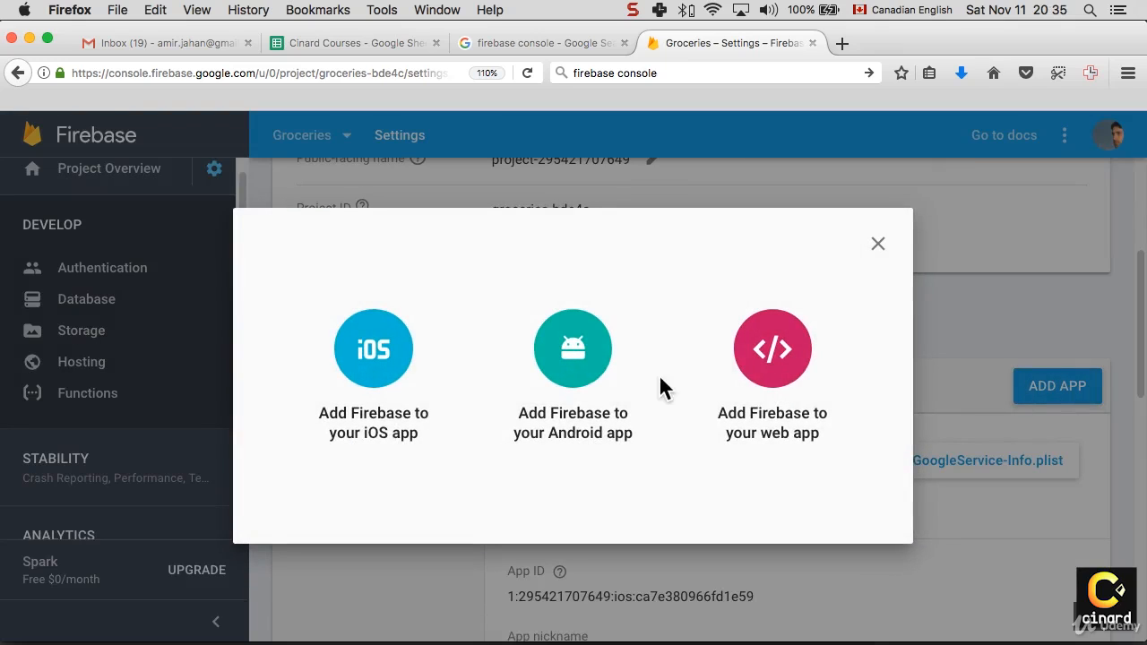
pyautogui.click(579, 369)
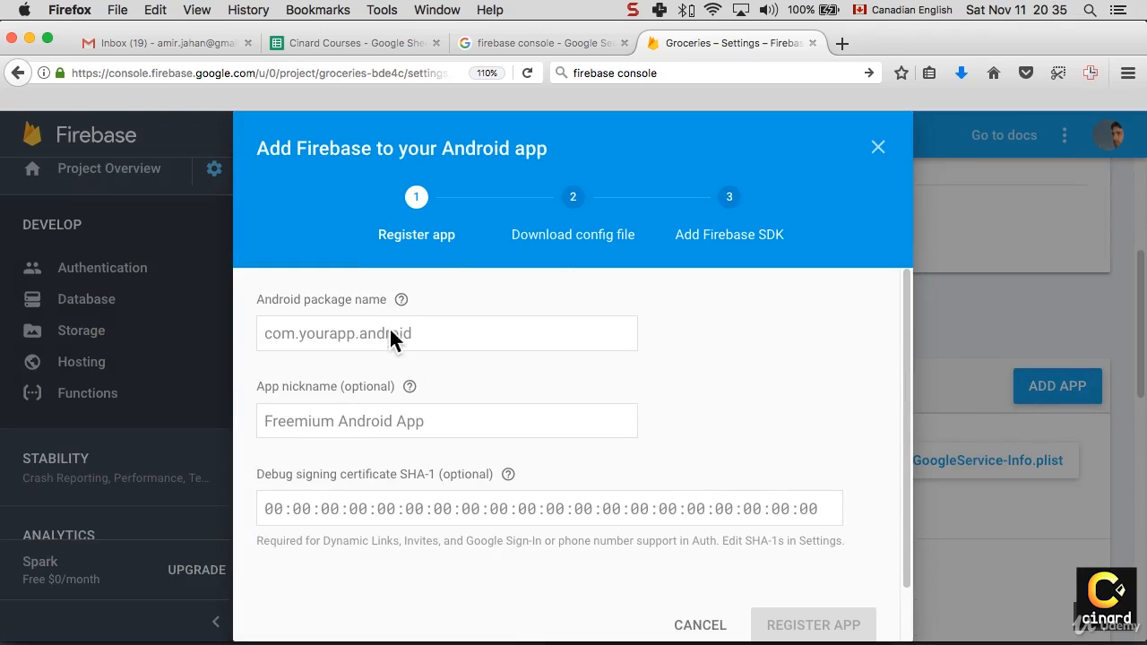
# Switch to Visual Studio, open AndroidManifest.xml in the Groceries.Droid project's Properties and select the package name
pyautogui.press('super+Tab')
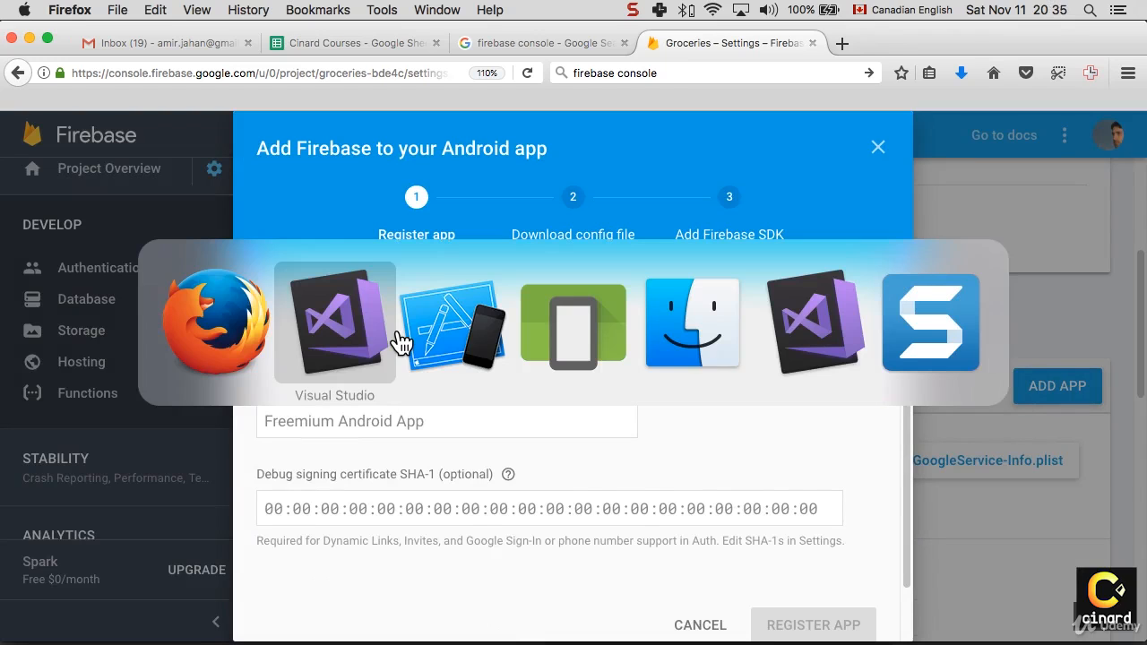
pyautogui.click(395, 331)
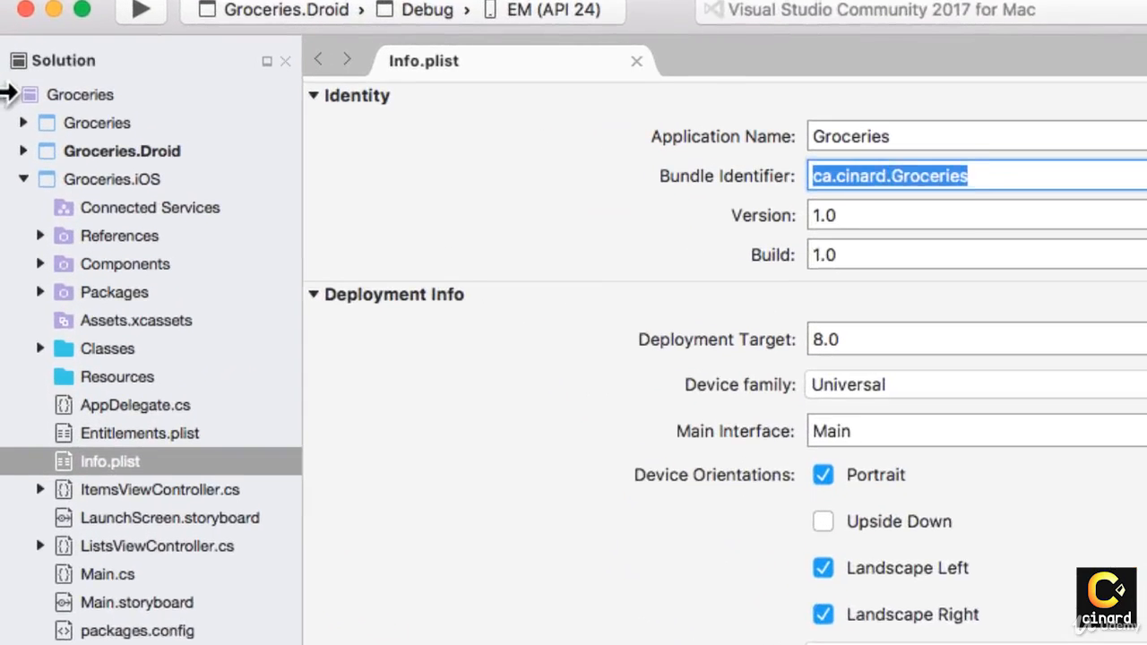
pyautogui.click(24, 150)
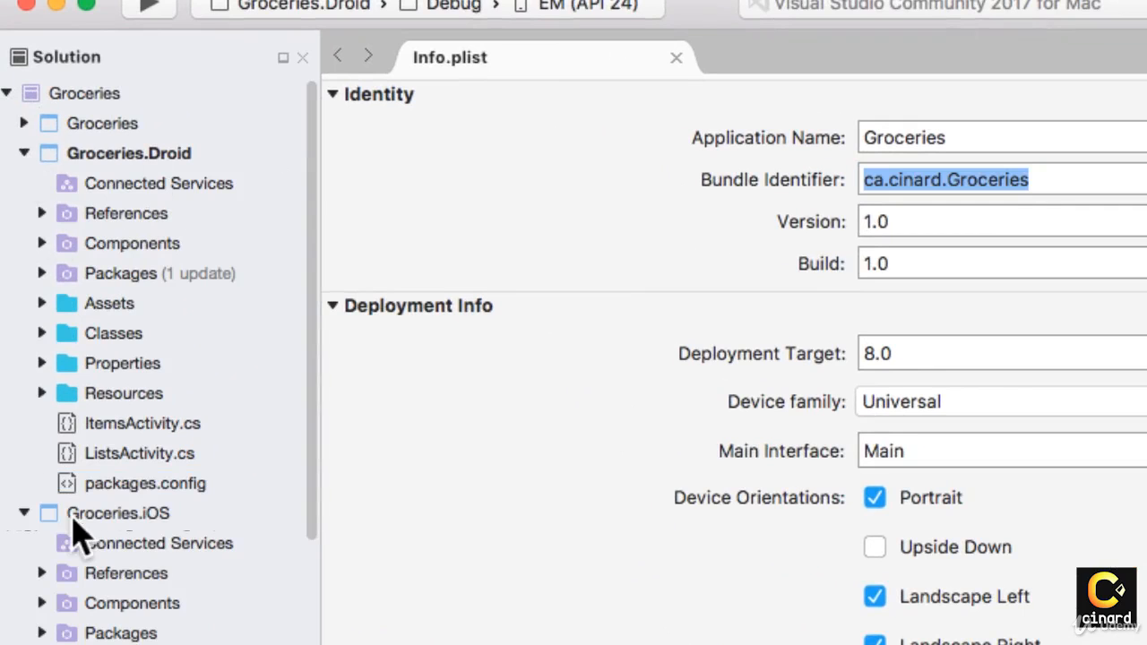
pyautogui.click(24, 512)
pyautogui.click(41, 363)
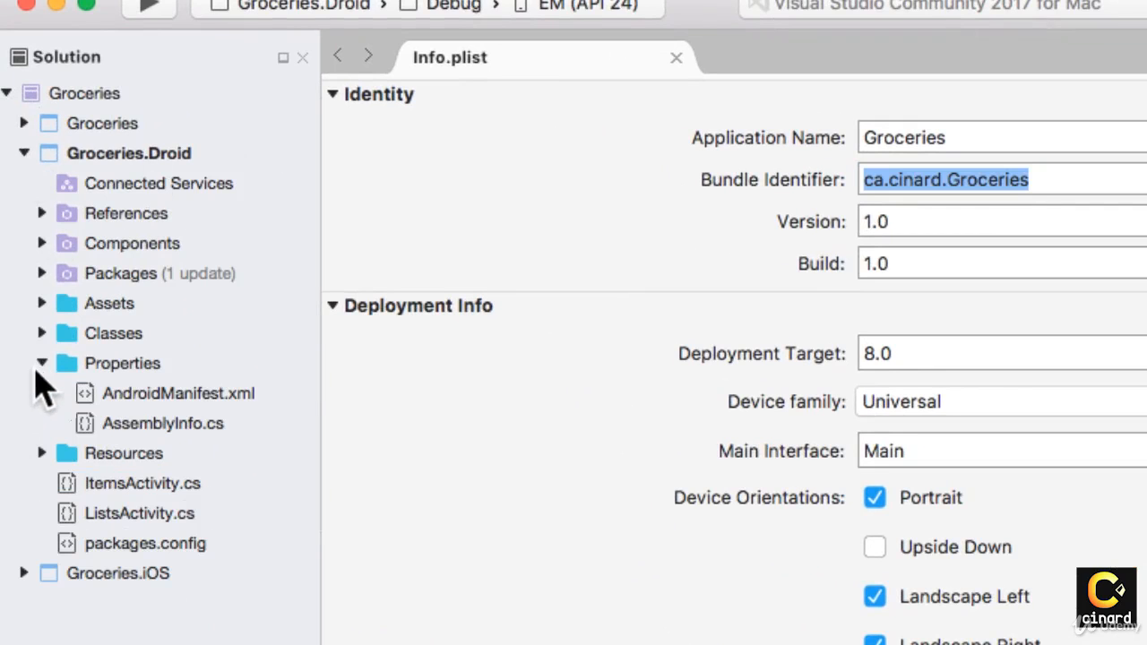
pyautogui.doubleClick(119, 396)
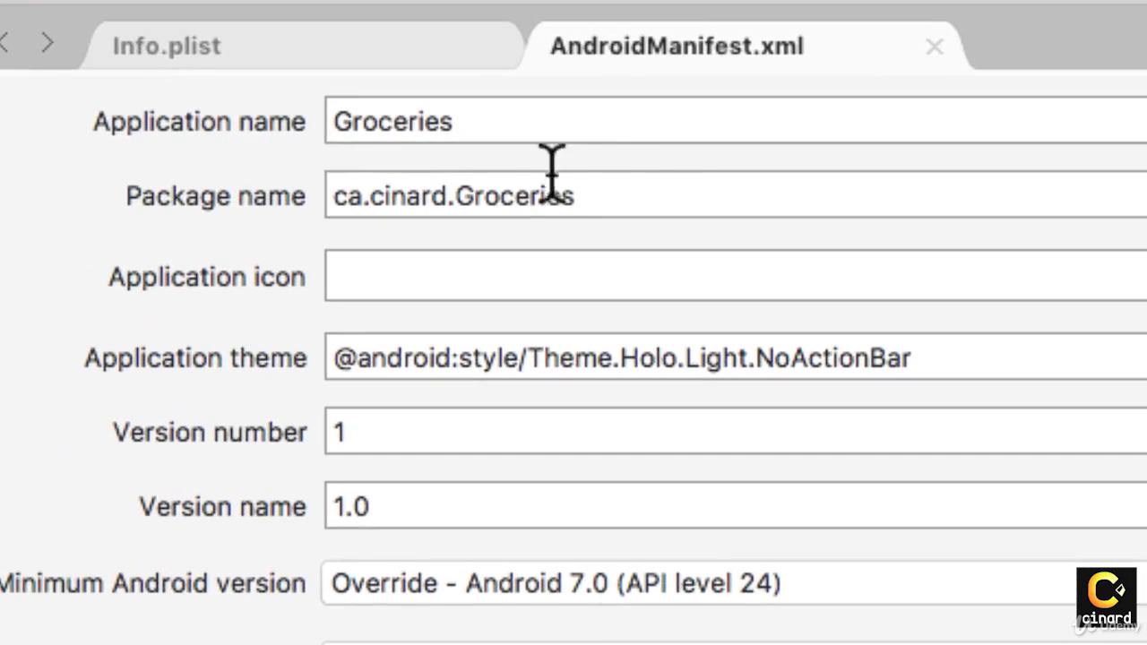
pyautogui.click(624, 192)
pyautogui.moveTo(625, 192); pyautogui.dragTo(346, 205)
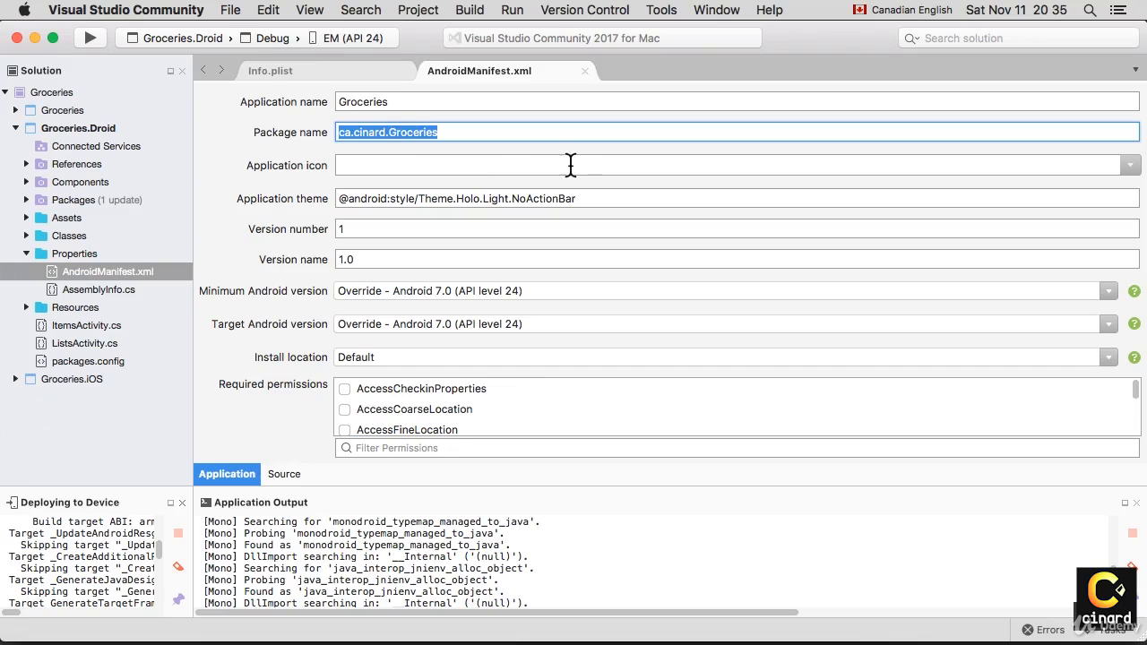
# Return to Firefox and register the Android app with the package name ca.cinard.Groceries
pyautogui.press('super+Tab')
pyautogui.click(415, 332)
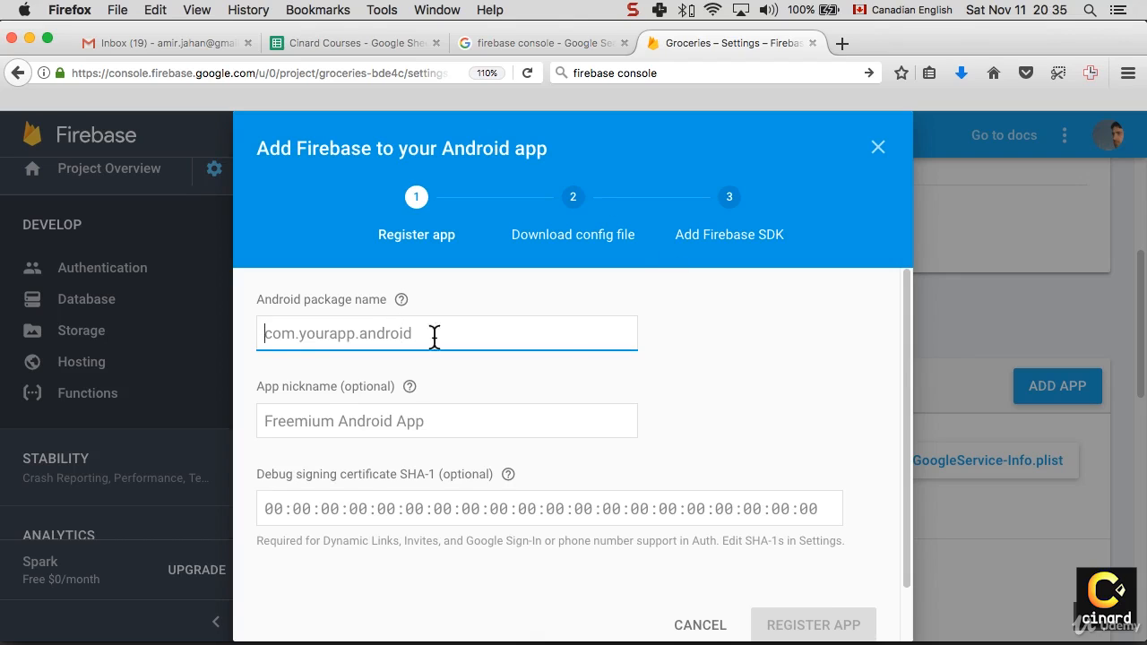
pyautogui.press('super+v')
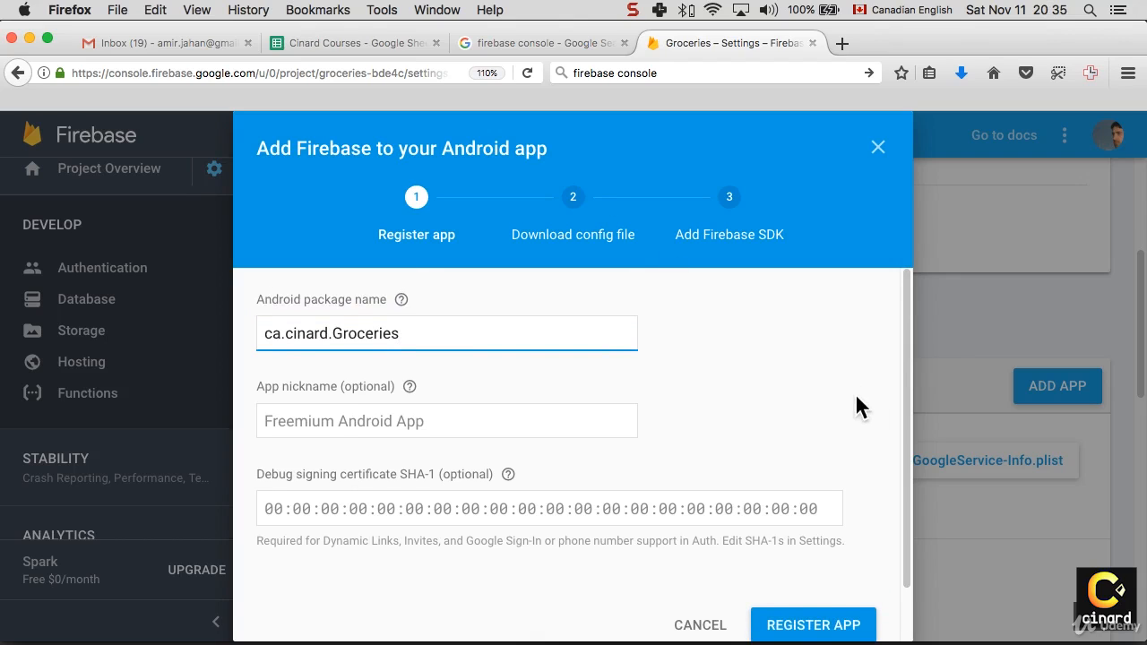
pyautogui.scroll(-2, 851, 466)
pyautogui.click(803, 578)
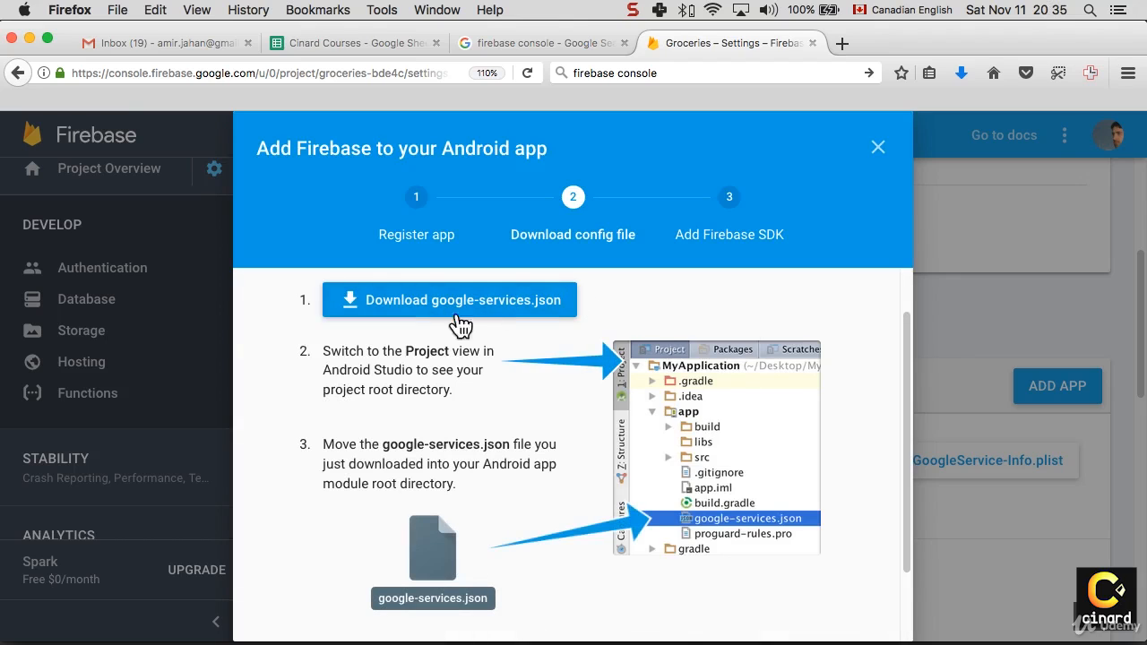
# Download the google-services.json config file, save it to disk and close the Android app setup wizard
pyautogui.click(536, 309)
pyautogui.click(446, 302)
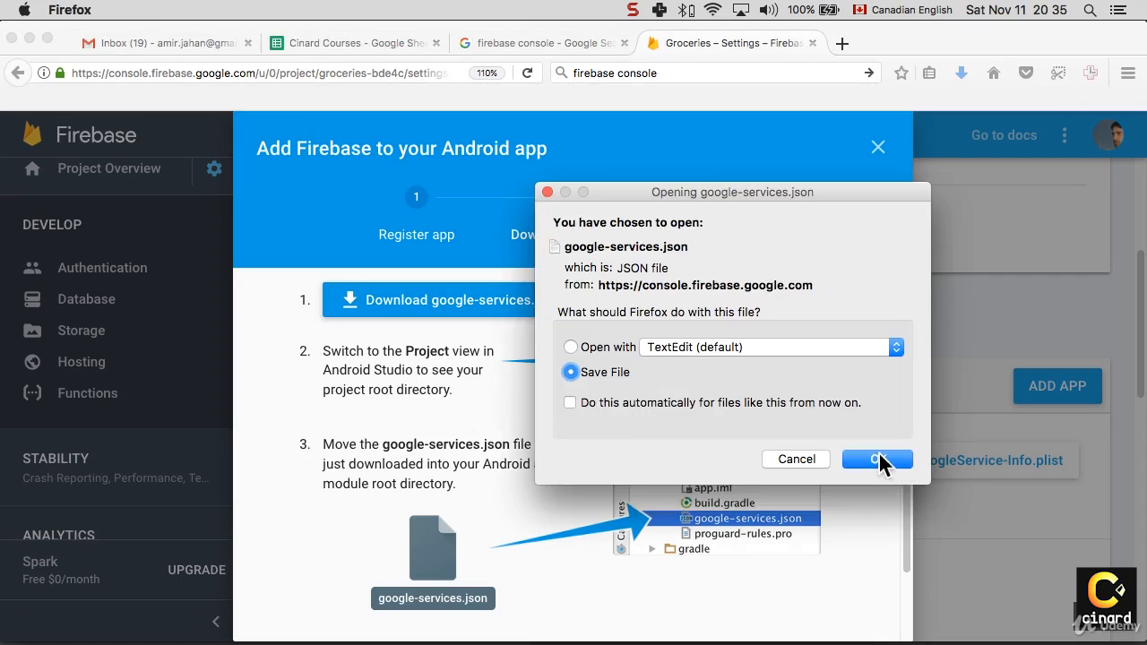
pyautogui.click(877, 458)
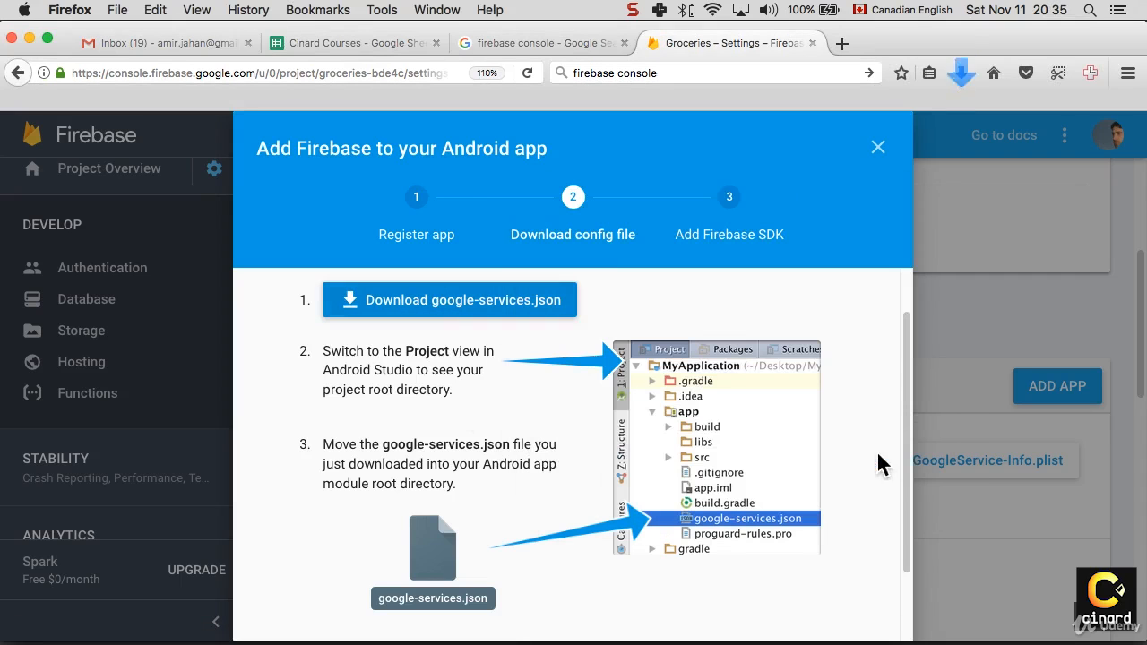
pyautogui.click(878, 151)
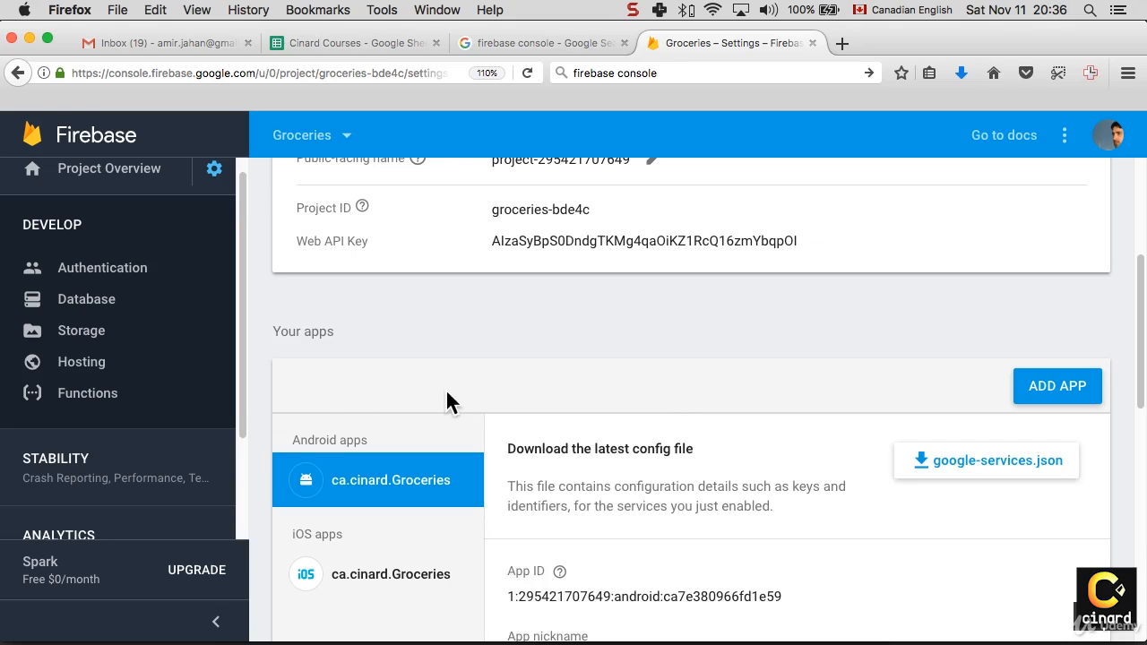
# Review the registered Android and iOS app entries and their config file downloads in the project settings
pyautogui.scroll(-5, 450, 394)
pyautogui.scroll(4, 454, 394)
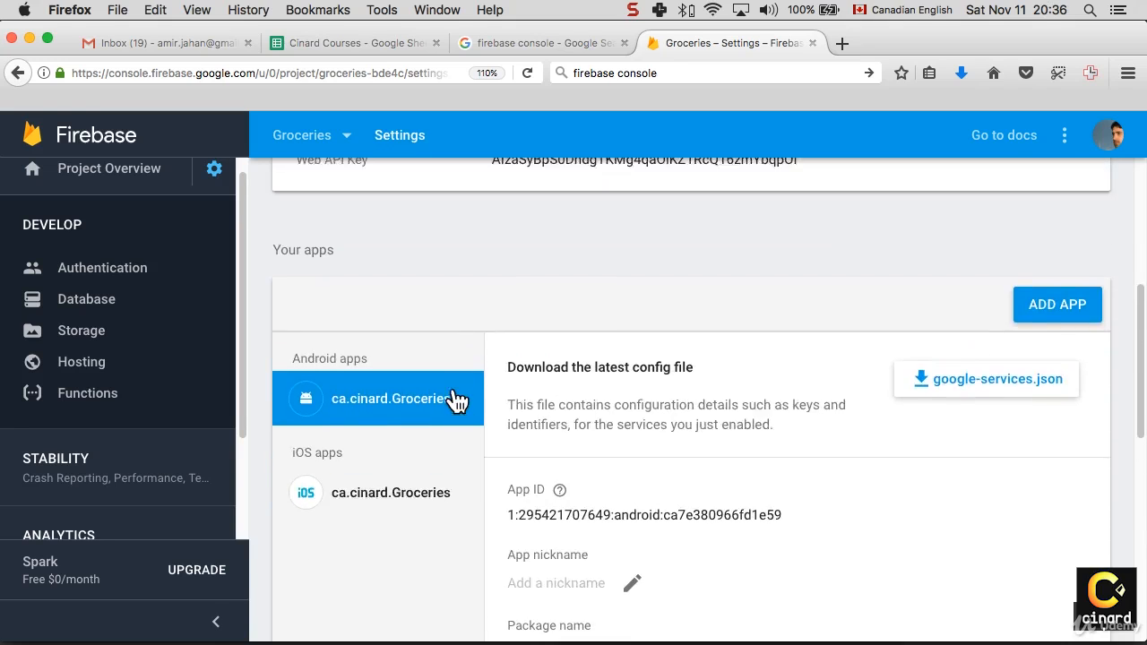
pyautogui.scroll(6, 455, 399)
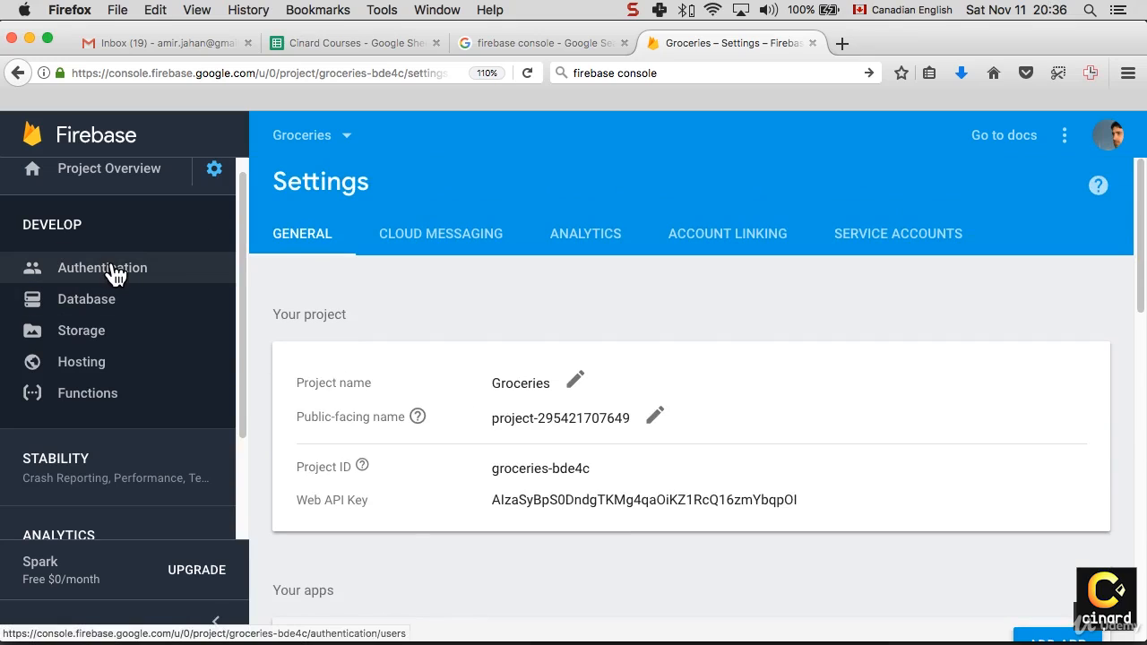
pyautogui.scroll(-6, 487, 385)
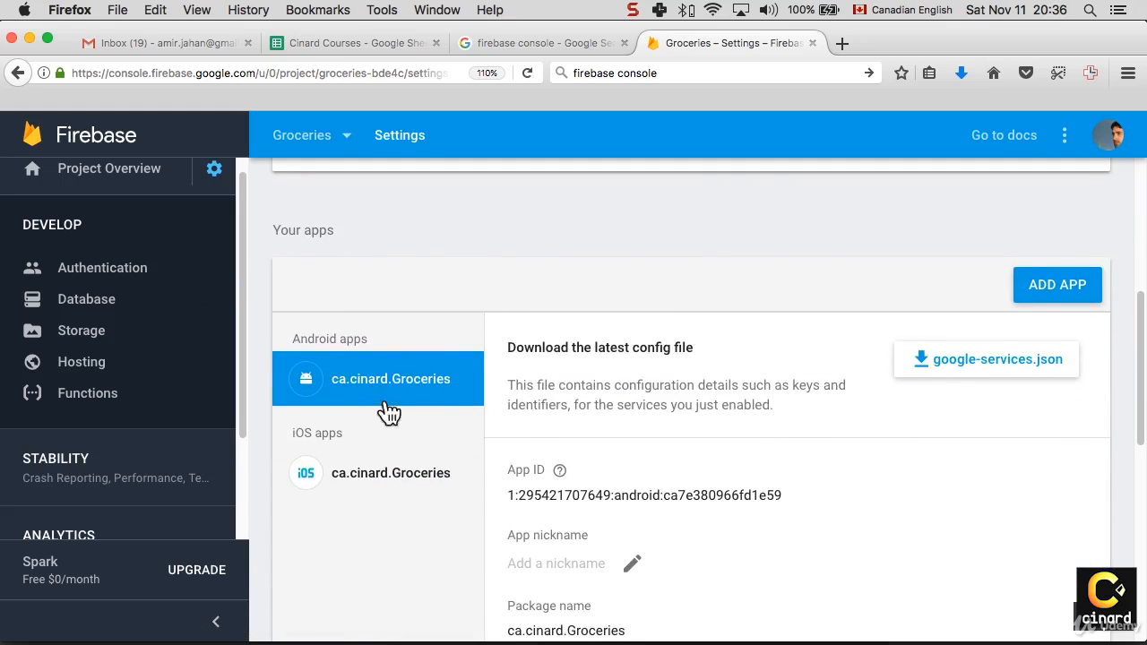
pyautogui.scroll(-4, 412, 484)
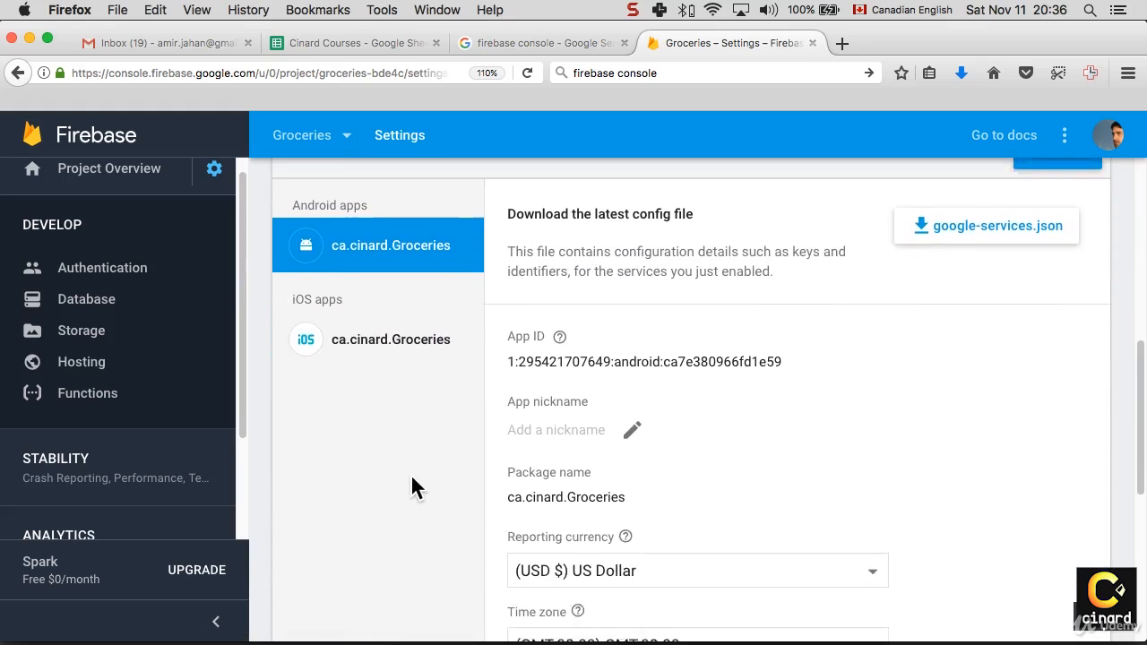
pyautogui.scroll(2, 397, 475)
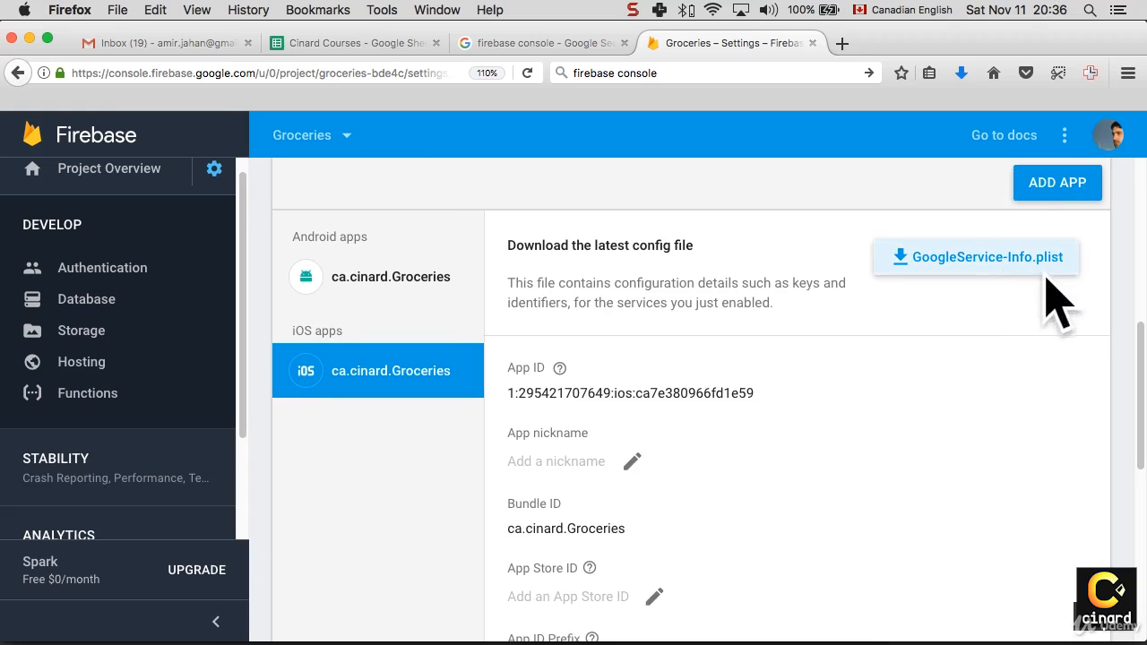
# Switch to Finder and show the two downloaded Firebase config files on the Desktop as icons in a new window
pyautogui.press('super+Tab')
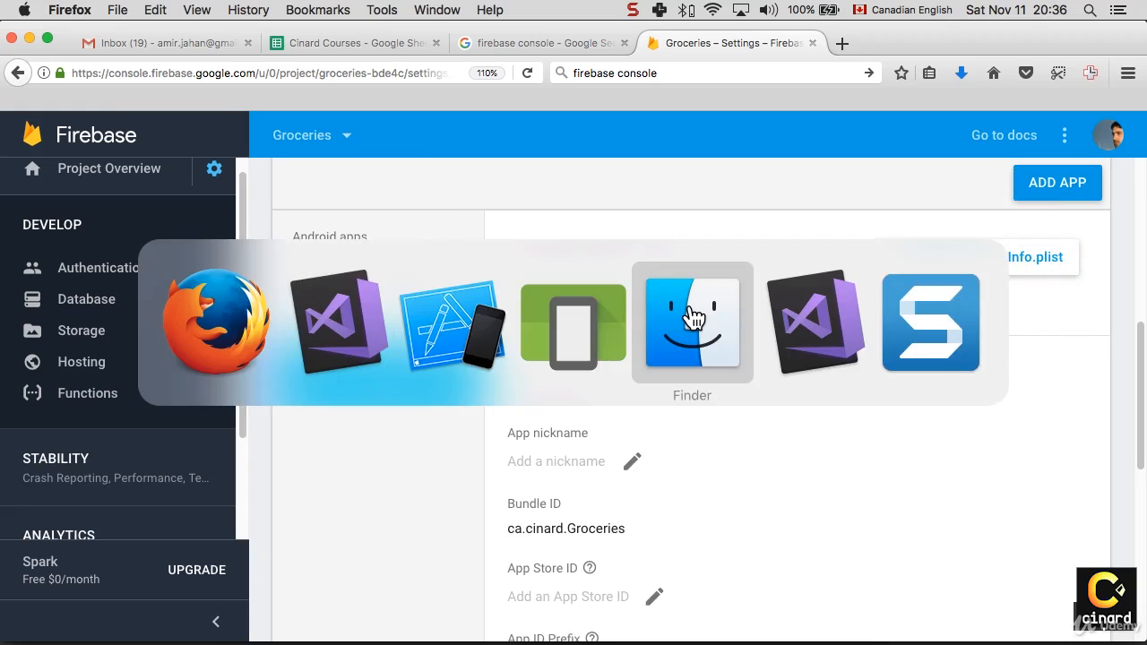
pyautogui.click(695, 318)
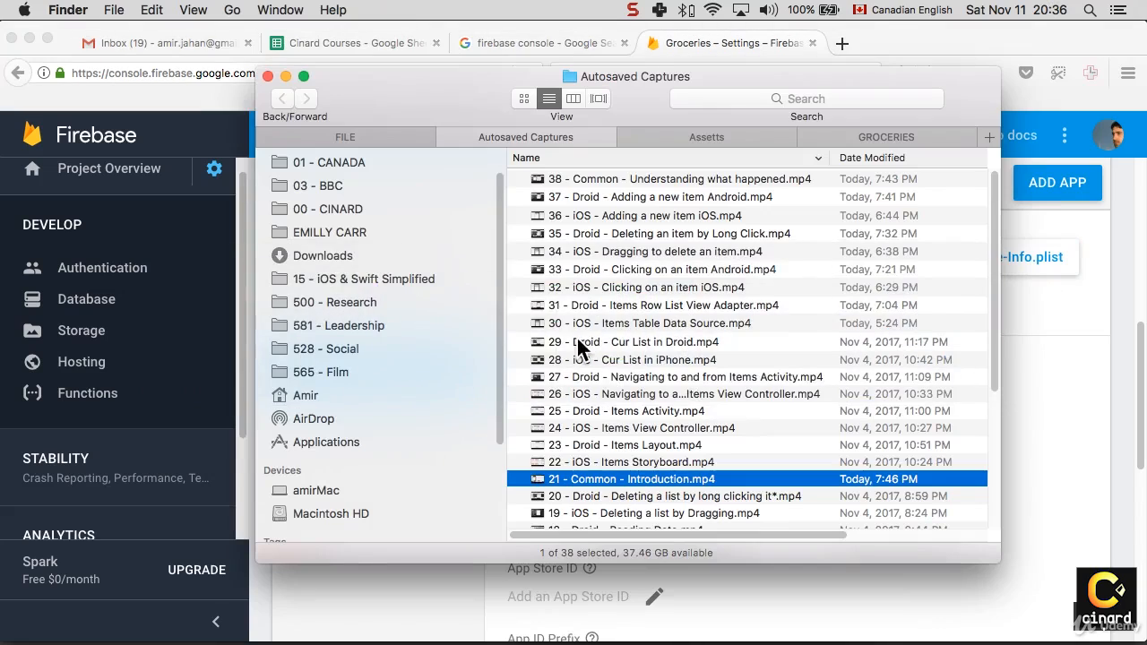
pyautogui.press('super+n')
pyautogui.moveTo(628, 263); pyautogui.dragTo(620, 272)
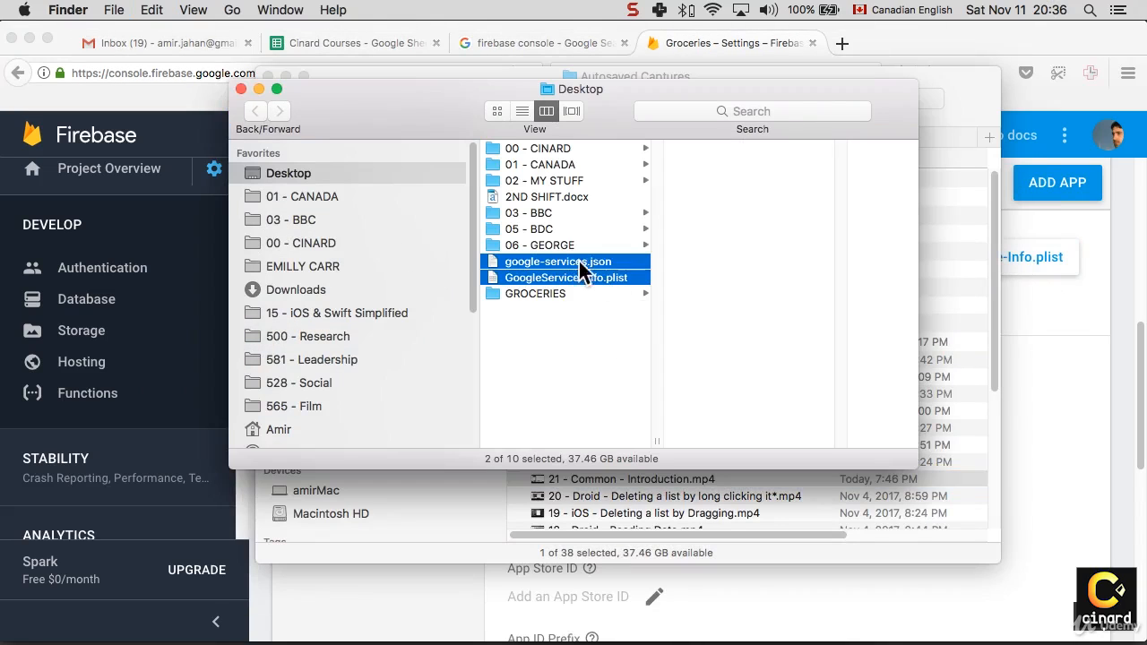
pyautogui.click(496, 111)
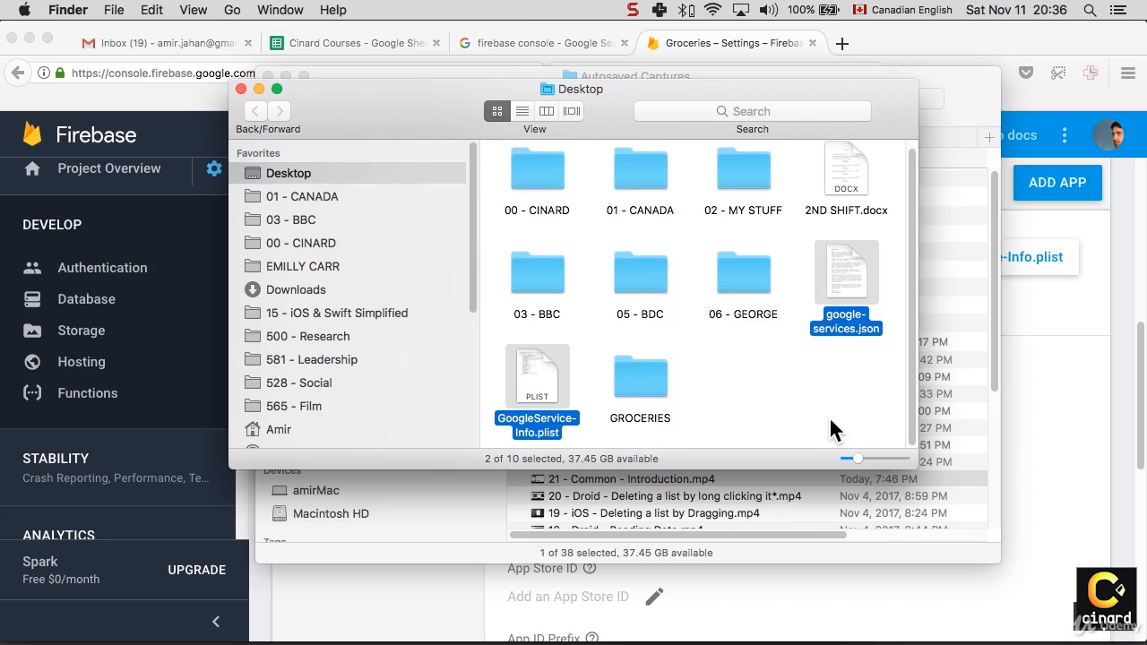
# Copy GoogleService-Info.plist from the Desktop in Finder into the Groceries.iOS project in Visual Studio
pyautogui.press('super+Tab')
pyautogui.moveTo(515, 642)
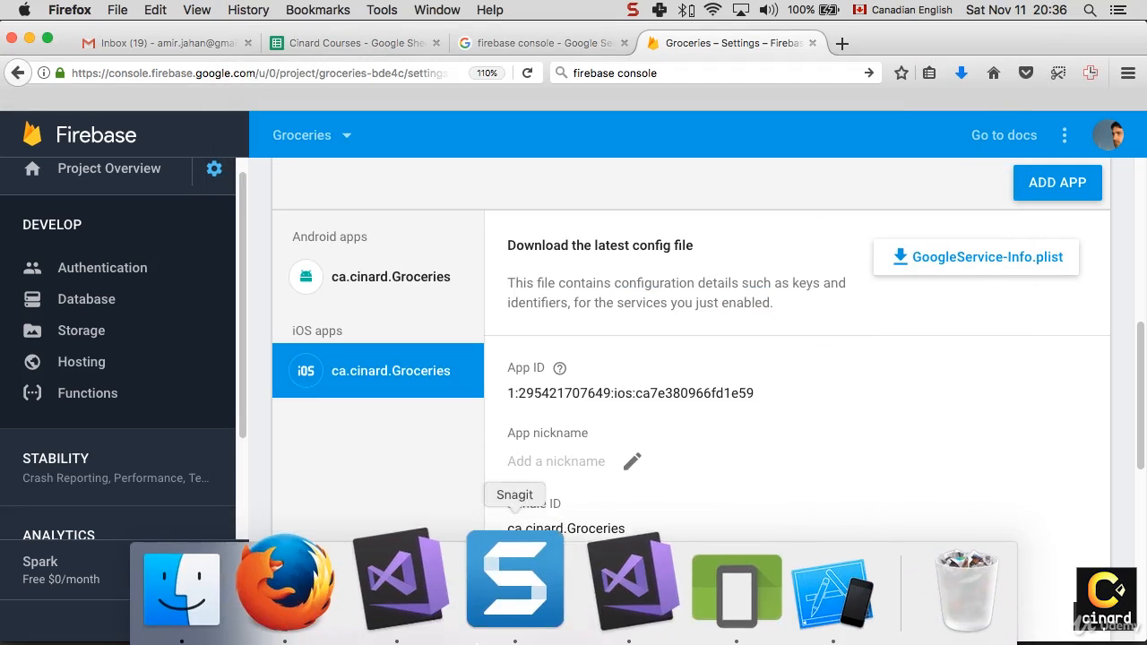
pyautogui.click(422, 579)
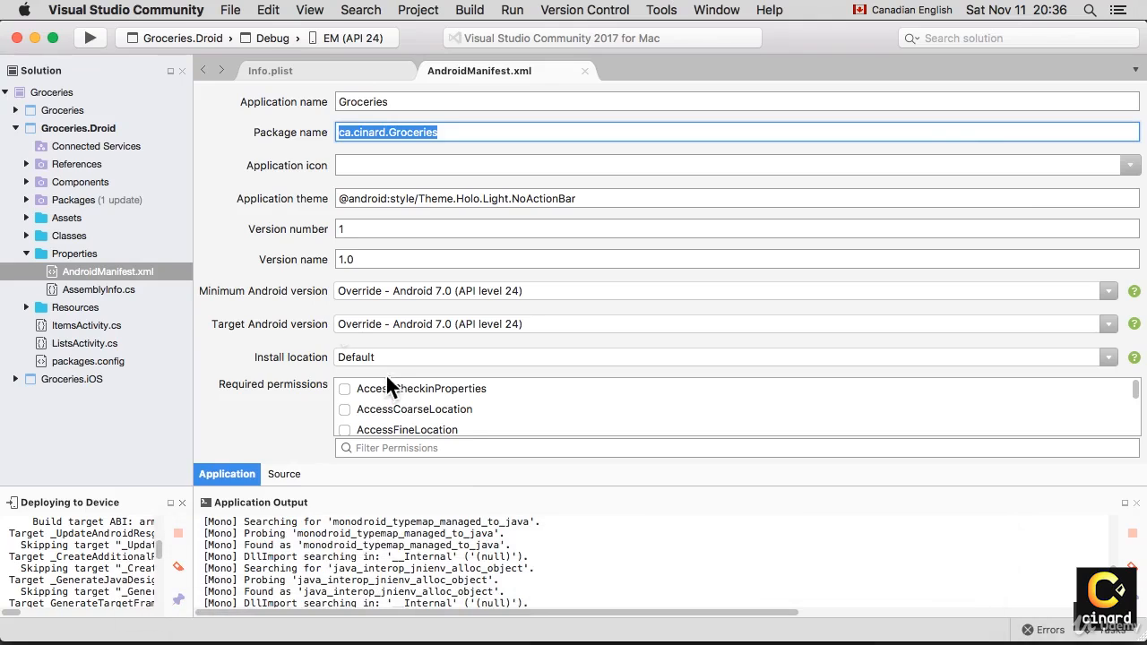
pyautogui.click(16, 379)
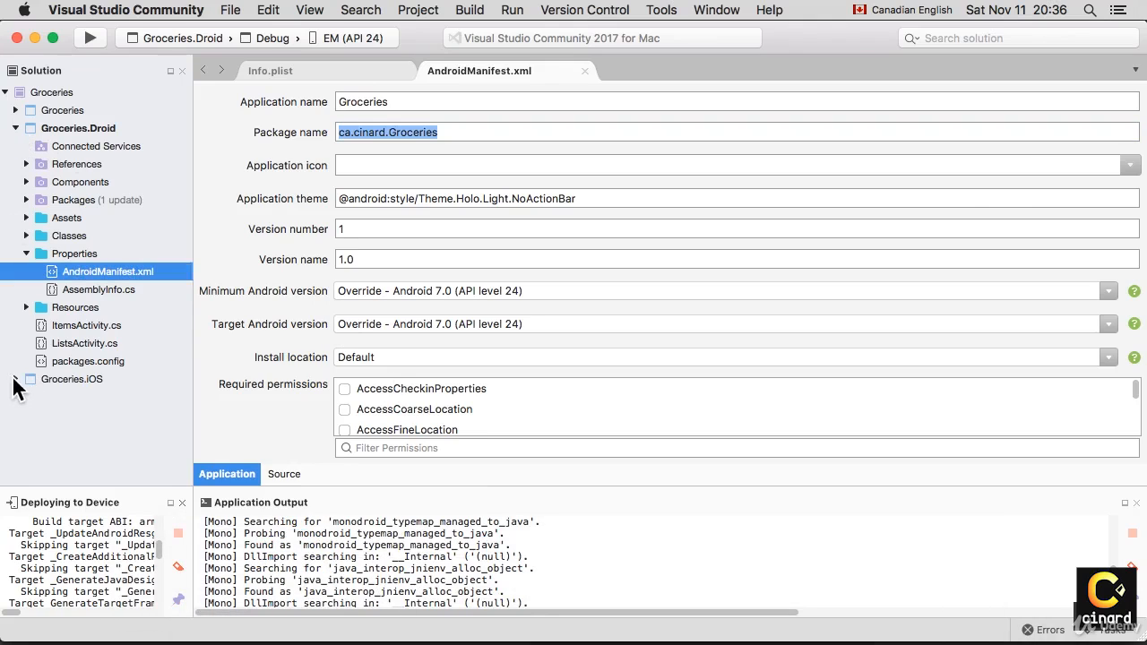
pyautogui.press('super+Tab')
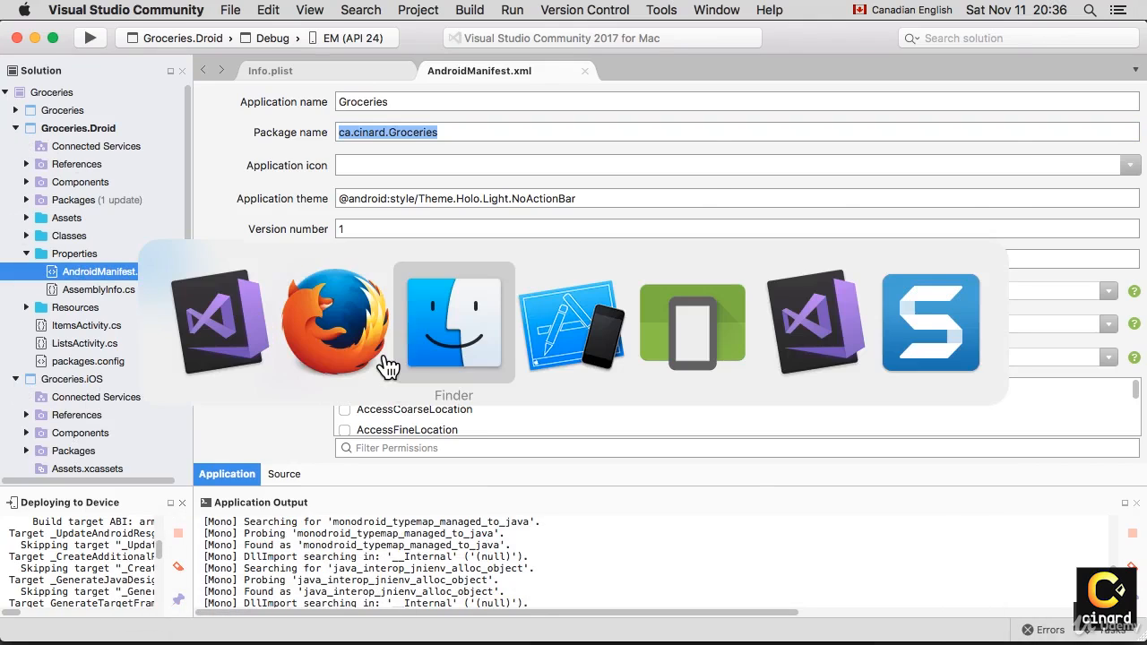
pyautogui.click(461, 361)
pyautogui.moveTo(542, 386); pyautogui.dragTo(85, 375)
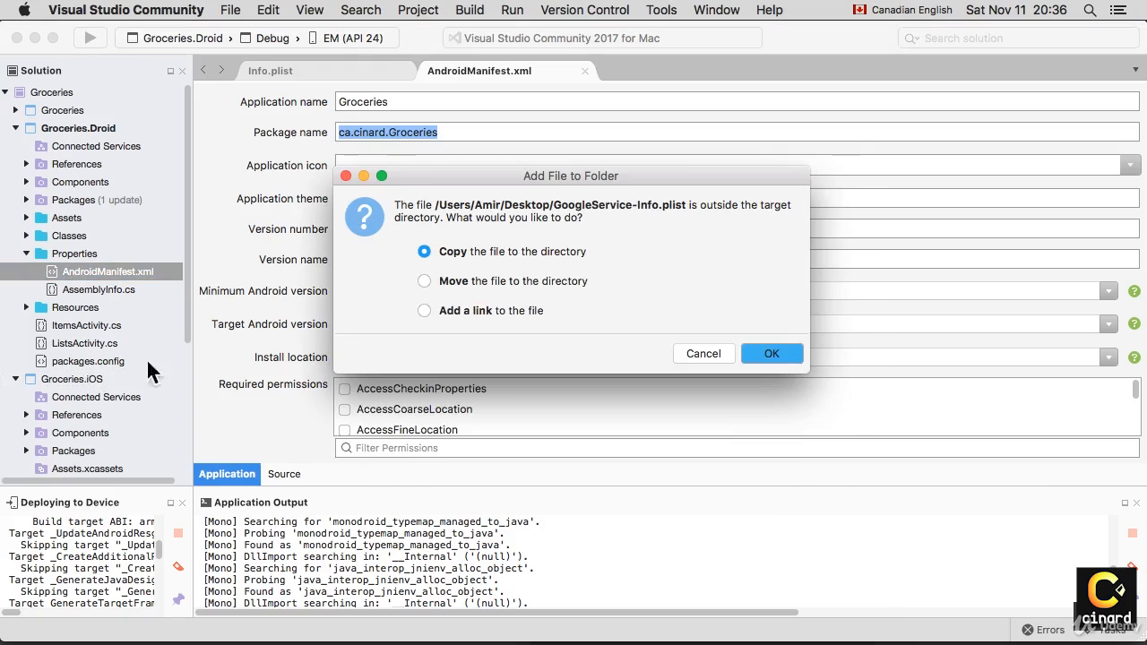
pyautogui.click(770, 352)
# Copy google-services.json from the Desktop in Finder into the Groceries.Droid project in Visual Studio
pyautogui.press('super+Tab')
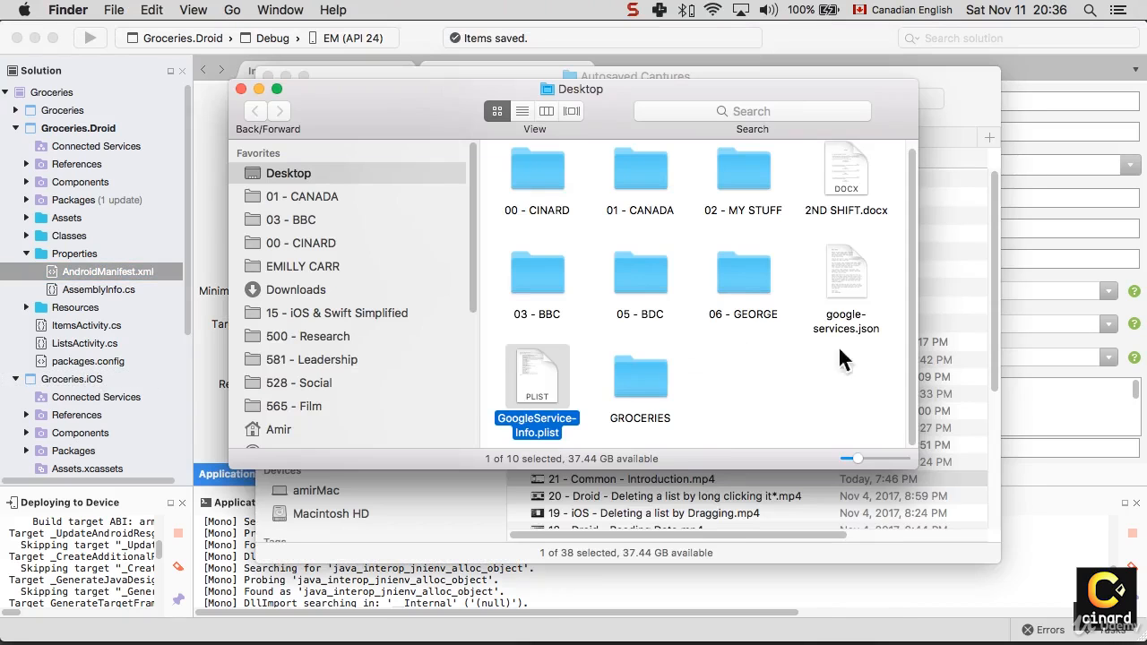
pyautogui.moveTo(850, 278); pyautogui.dragTo(80, 125)
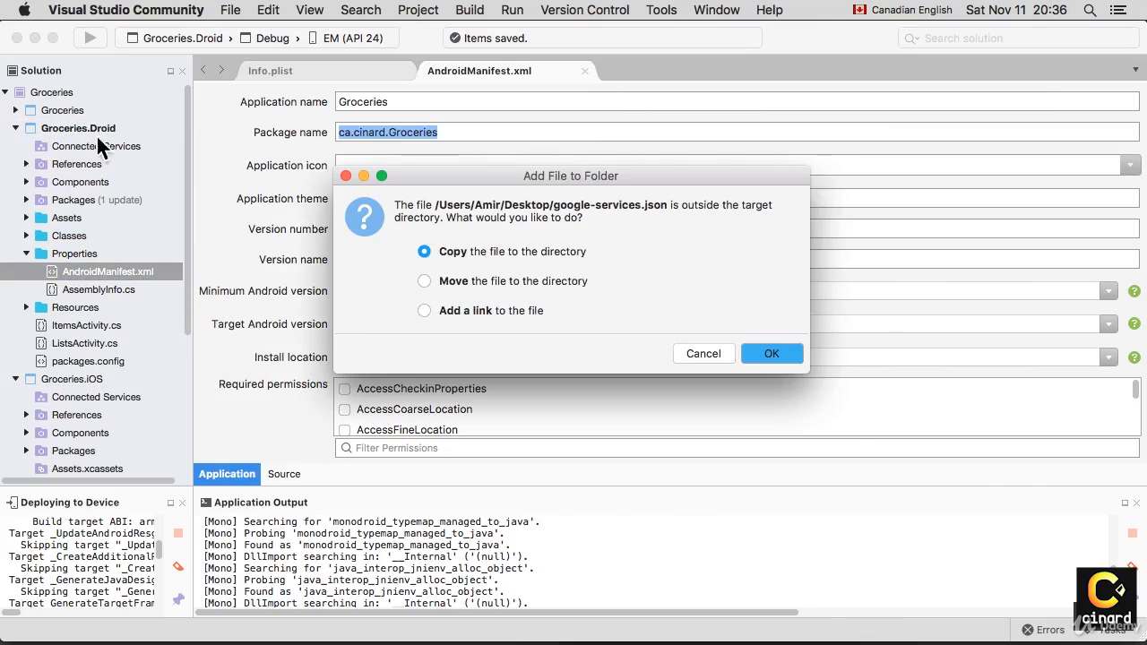
pyautogui.click(753, 354)
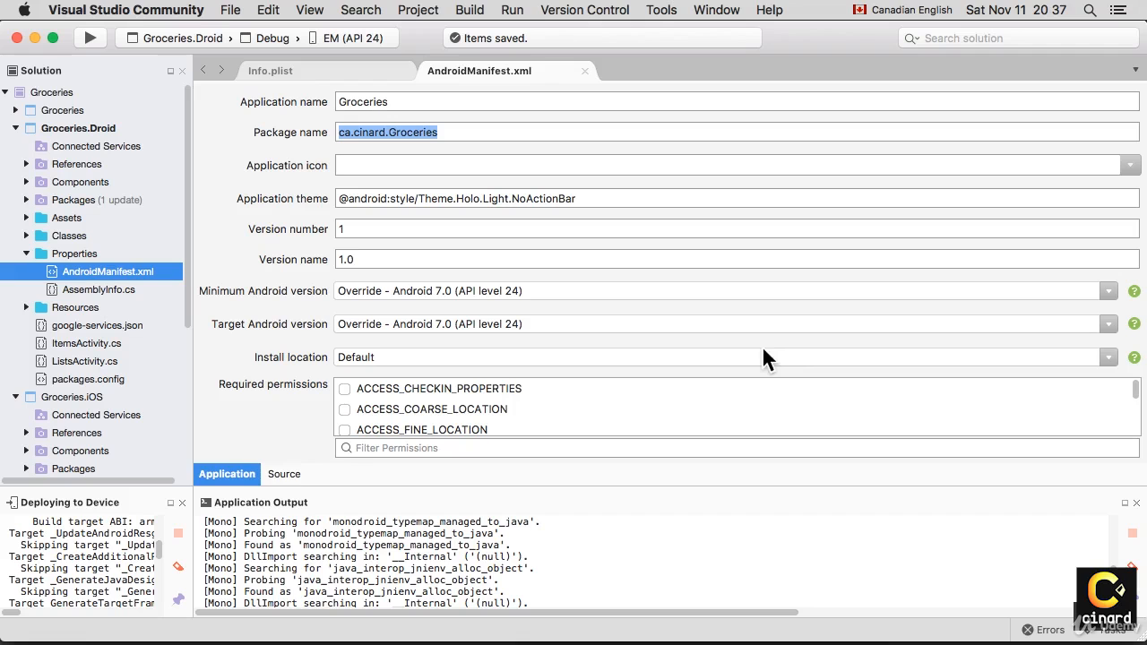
# Tidy the solution view by closing Deploying to Device and collapsing Properties, and select google-services.json in Groceries.Droid
pyautogui.click(182, 503)
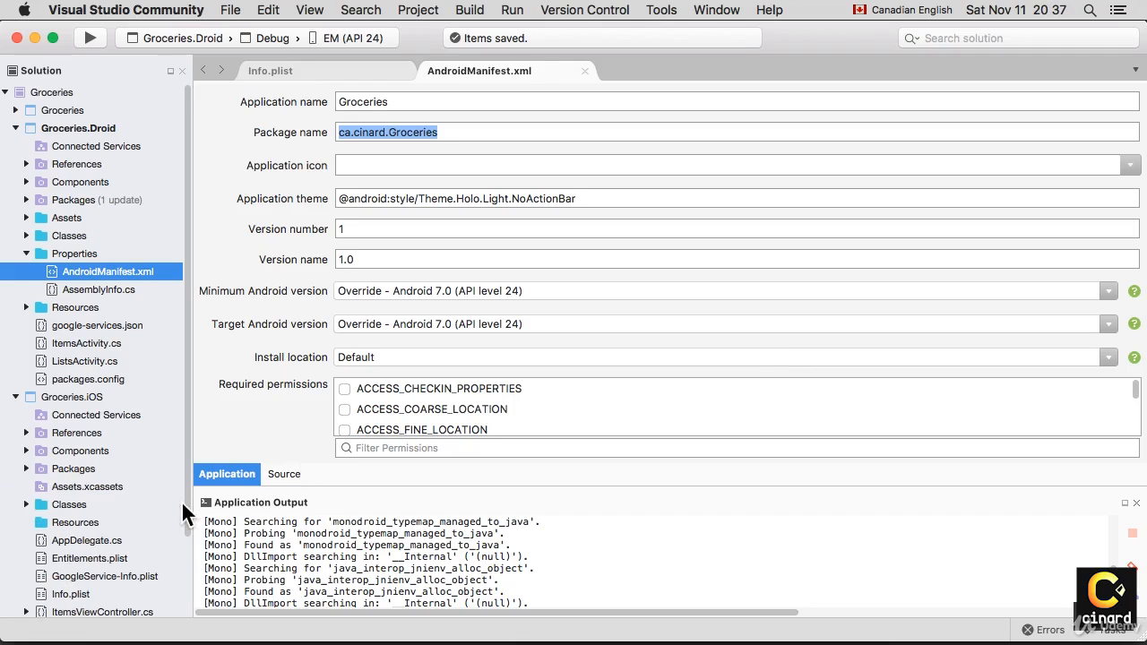
pyautogui.click(25, 255)
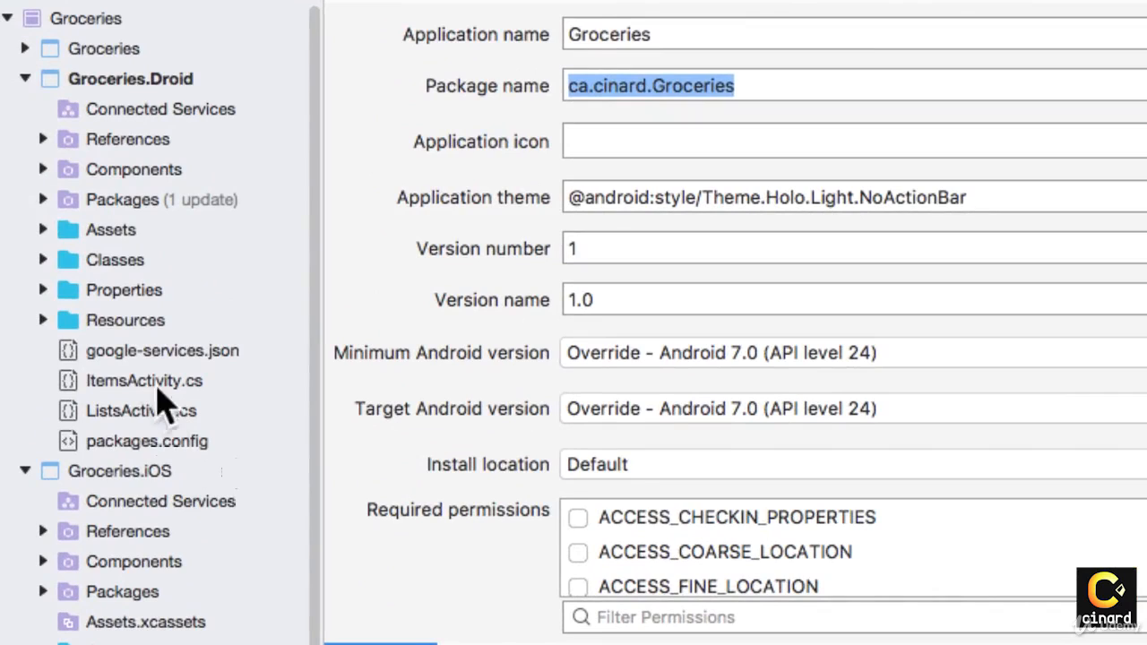
pyautogui.click(126, 357)
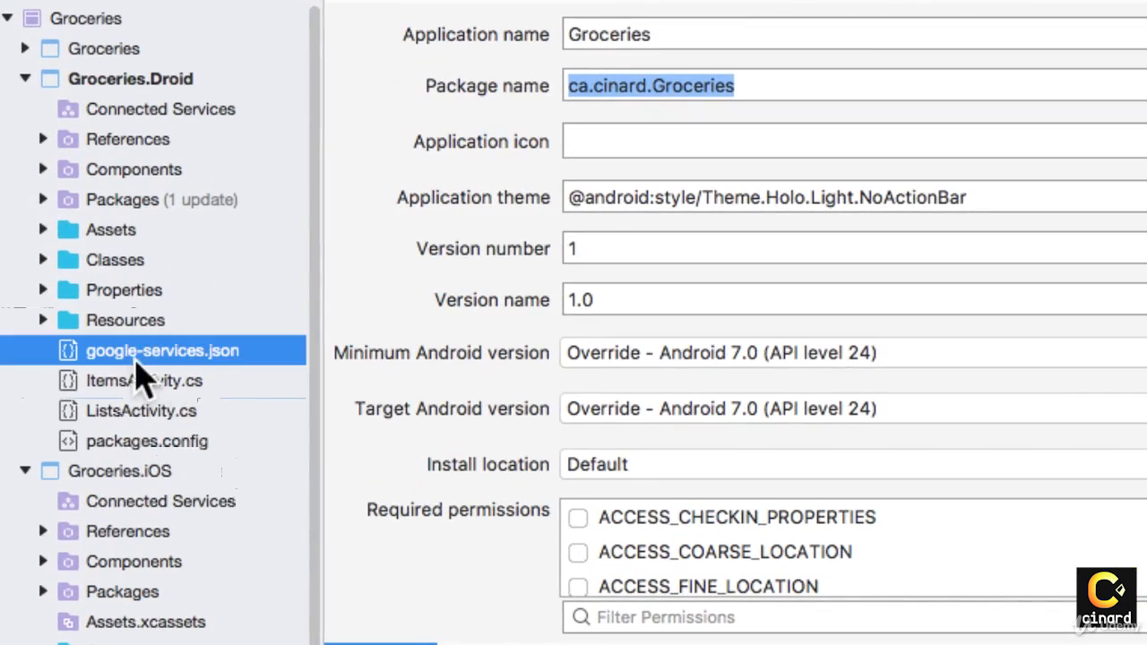
# Set the build action of GoogleService-Info.plist in the Groceries.iOS project to BundleResource
pyautogui.scroll(-1, 221, 355)
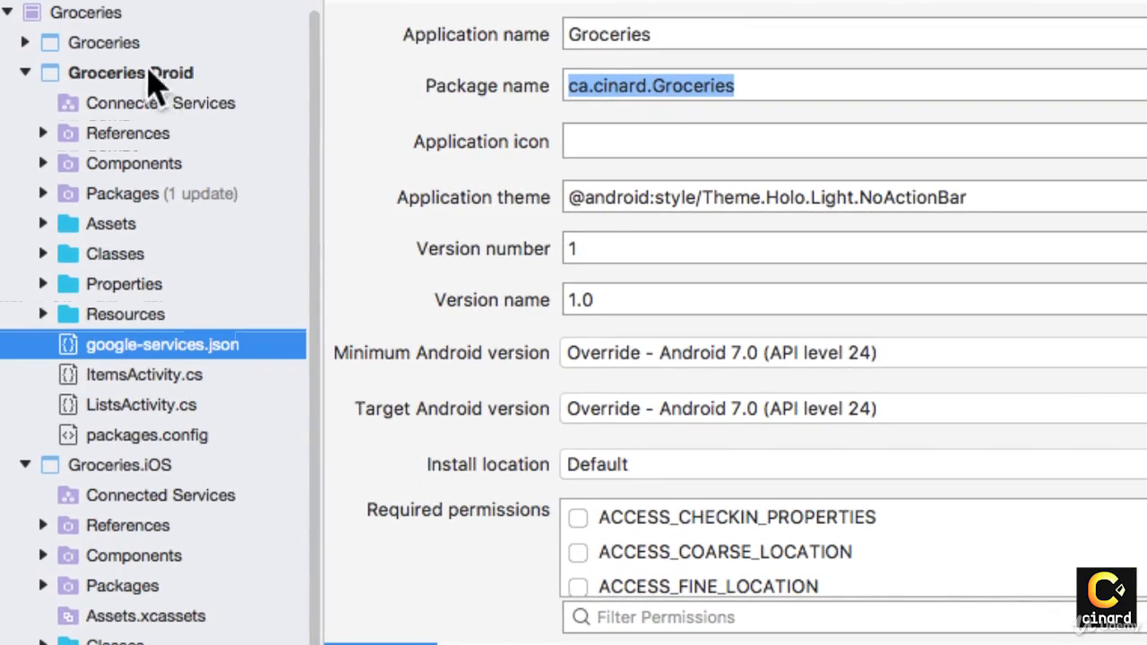
pyautogui.scroll(-3, 193, 405)
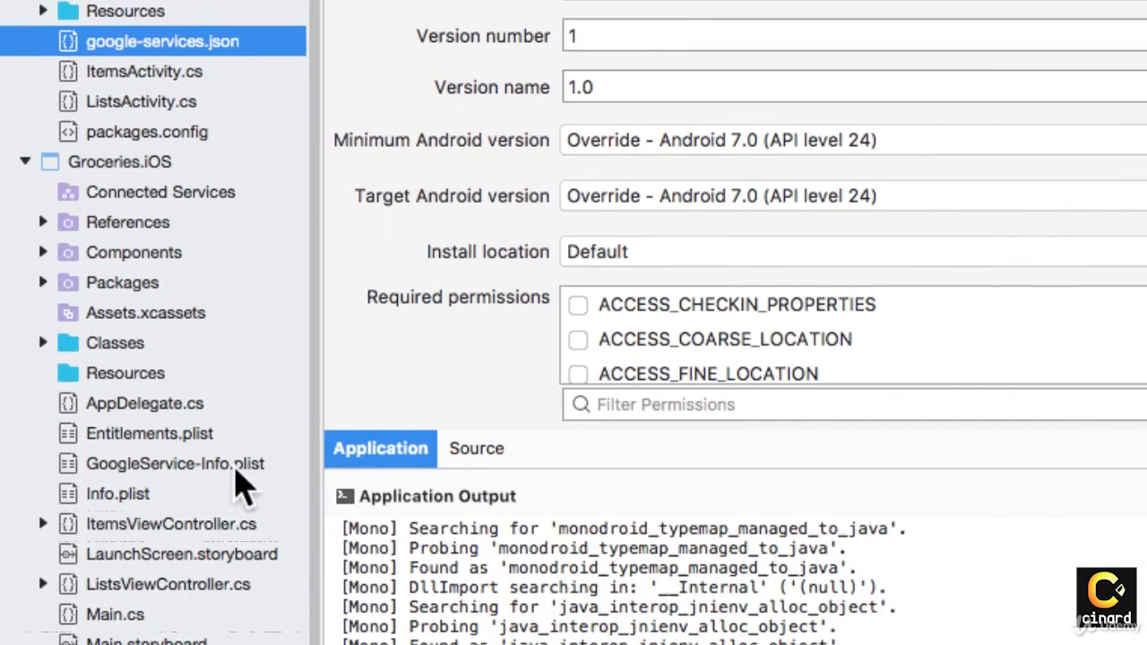
pyautogui.click(235, 468)
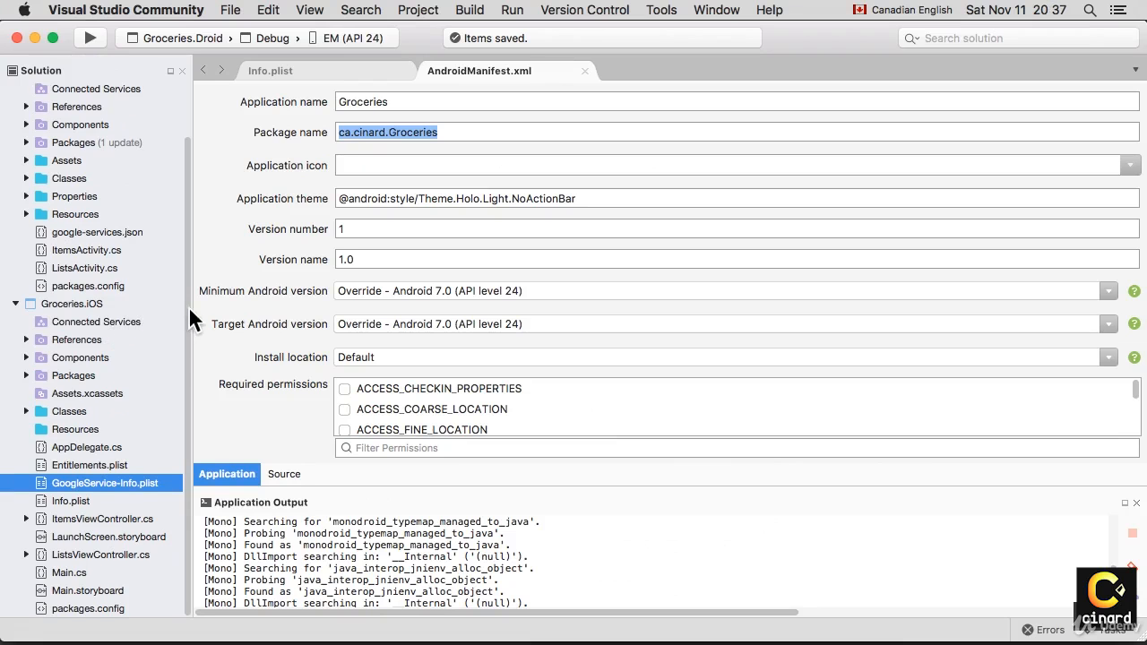
pyautogui.rightClick(87, 488)
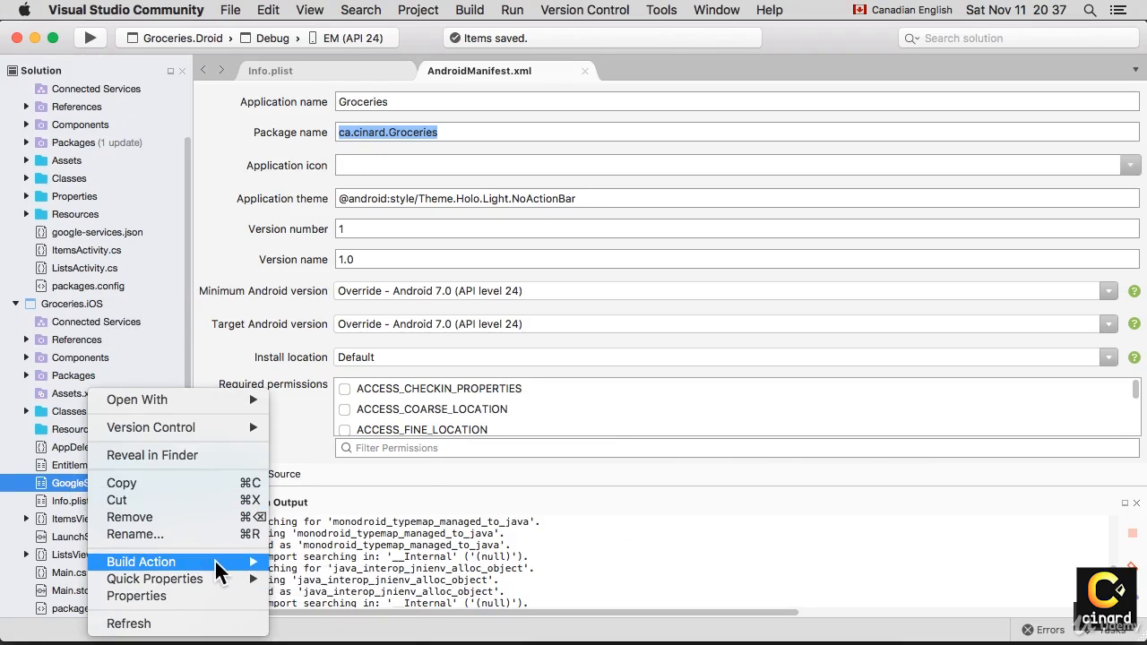
pyautogui.moveTo(214, 561)
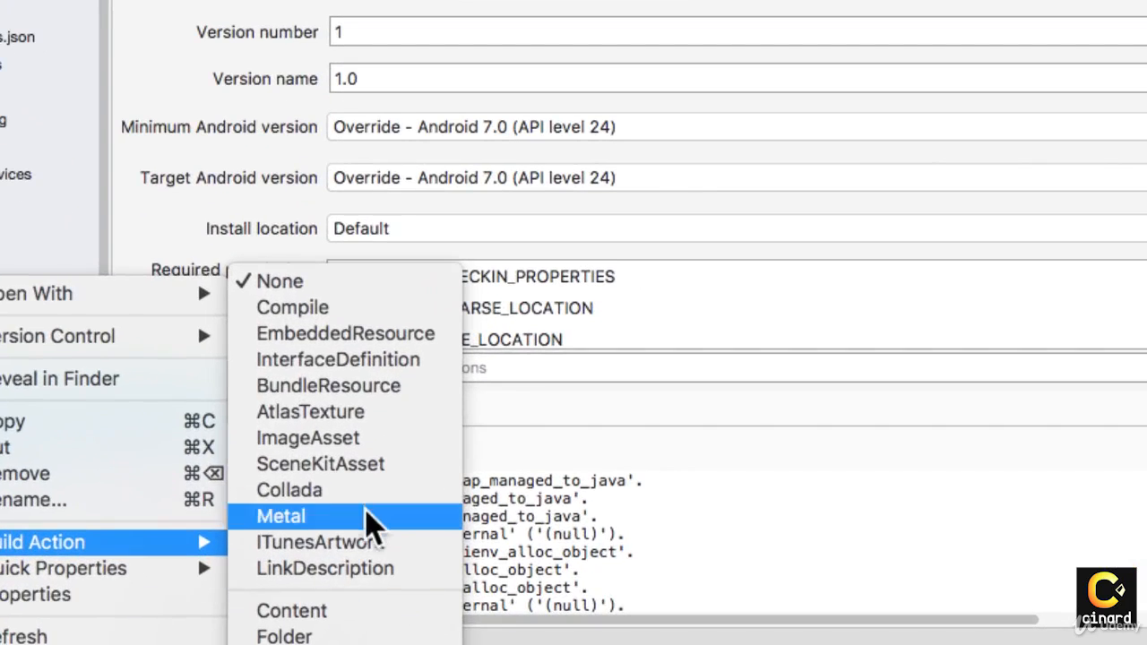
pyautogui.click(377, 399)
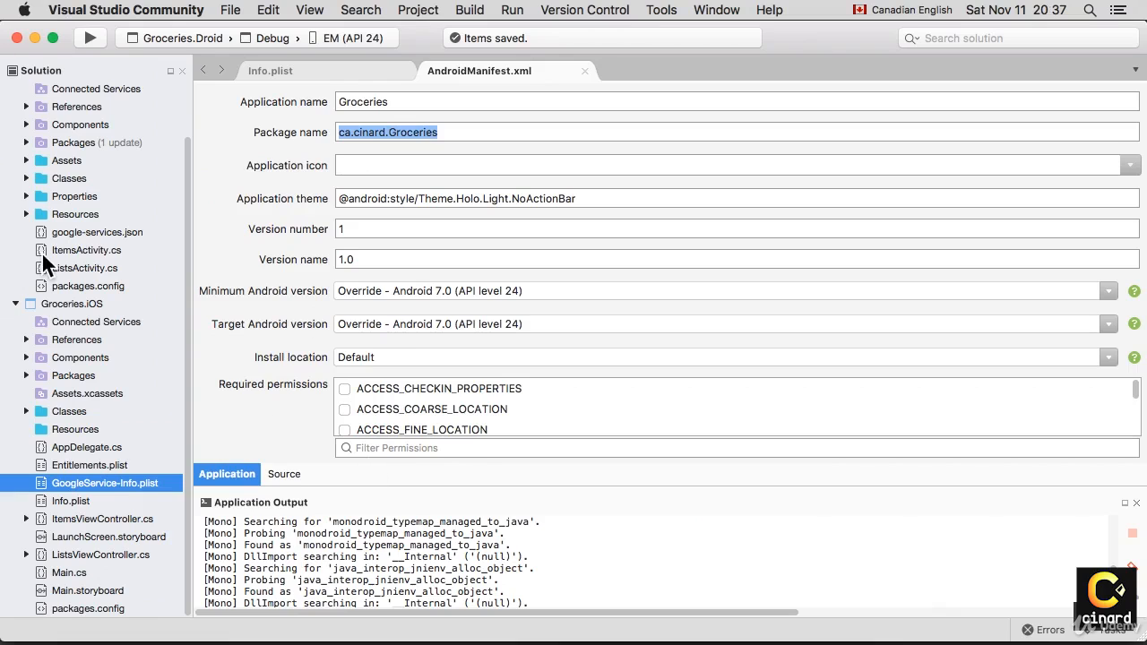
# Set the build action of google-services.json in the Groceries.Droid project to None
pyautogui.click(51, 235)
pyautogui.rightClick(75, 232)
pyautogui.moveTo(114, 238)
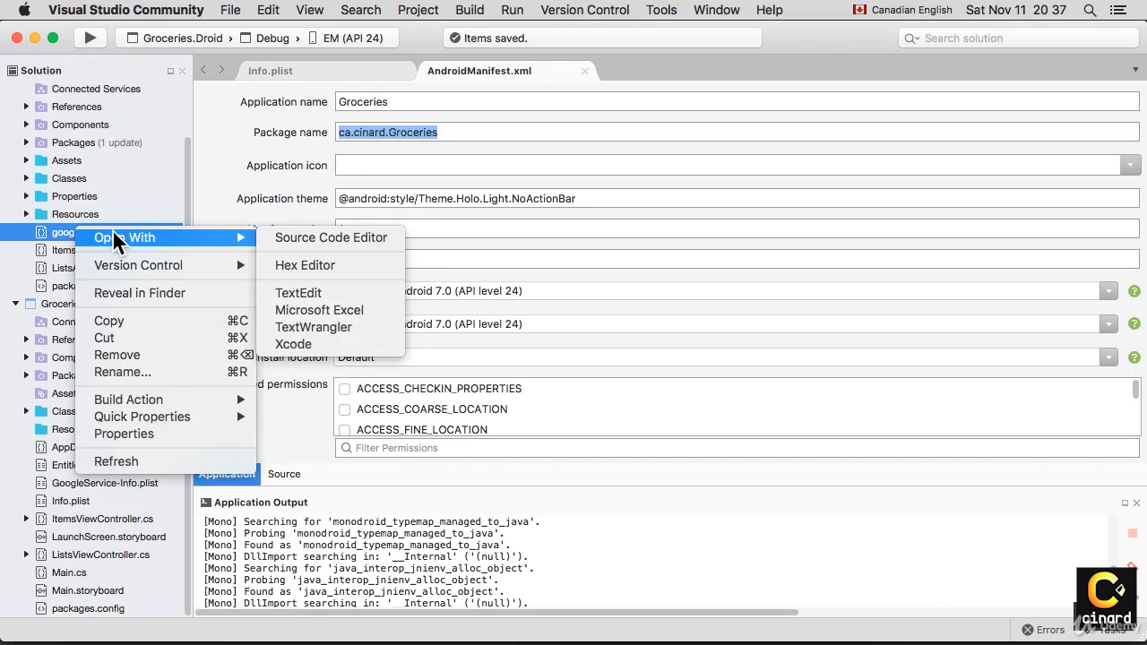
pyautogui.moveTo(244, 403)
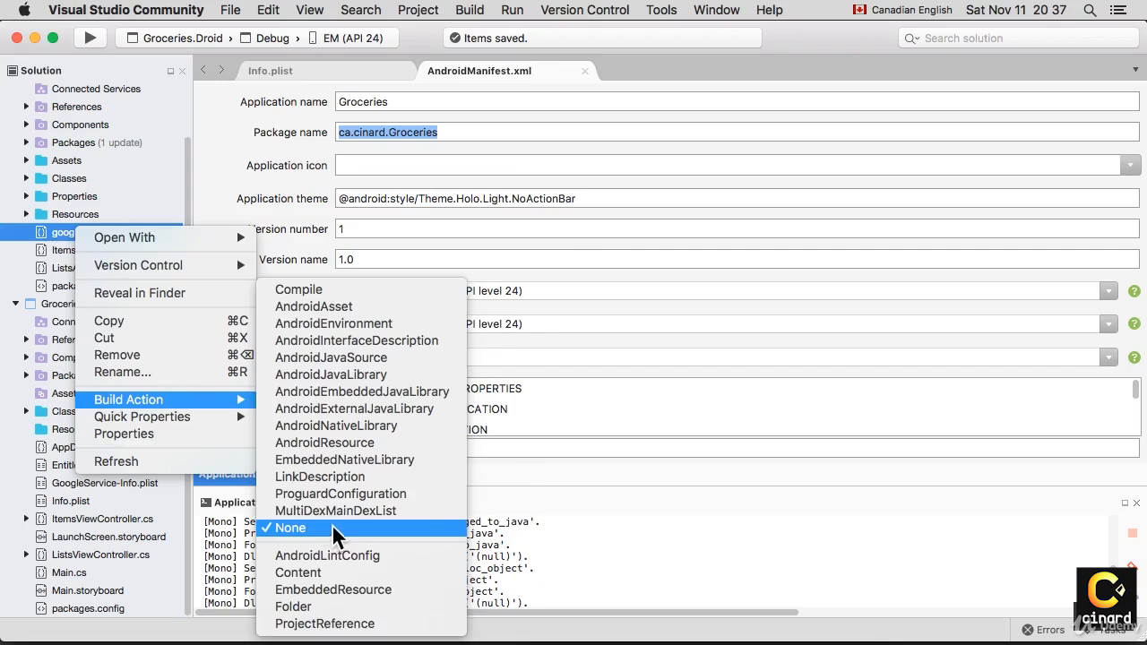
pyautogui.click(341, 530)
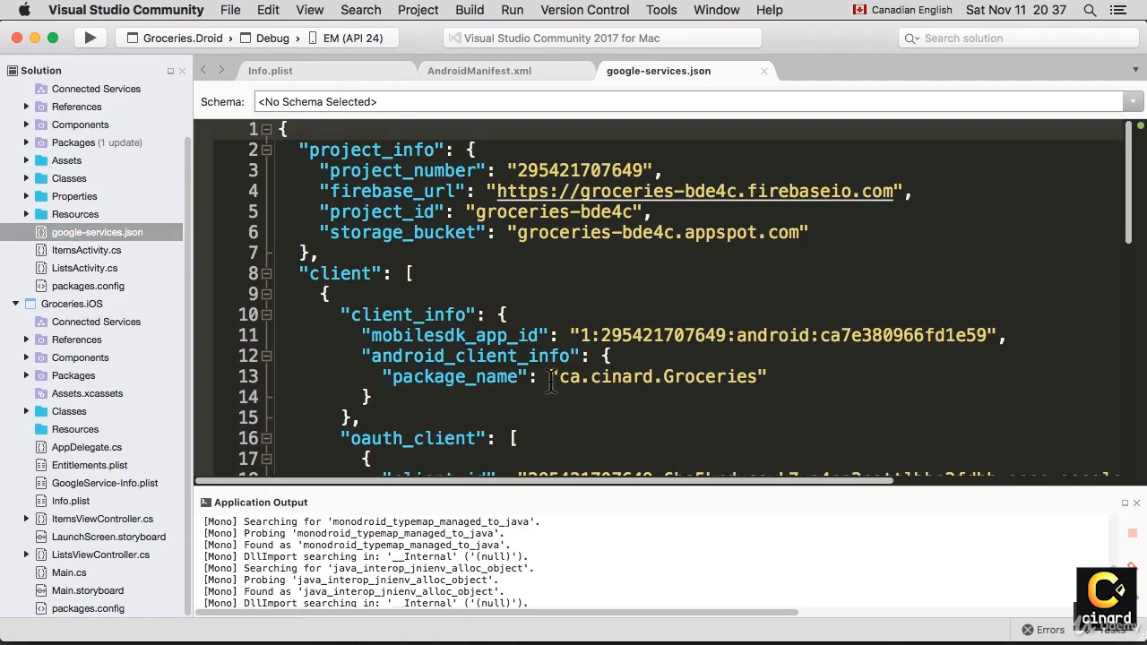
# Examine the API key and Firebase URL entries in google-services.json, and close the file
pyautogui.scroll(-10, 655, 443)
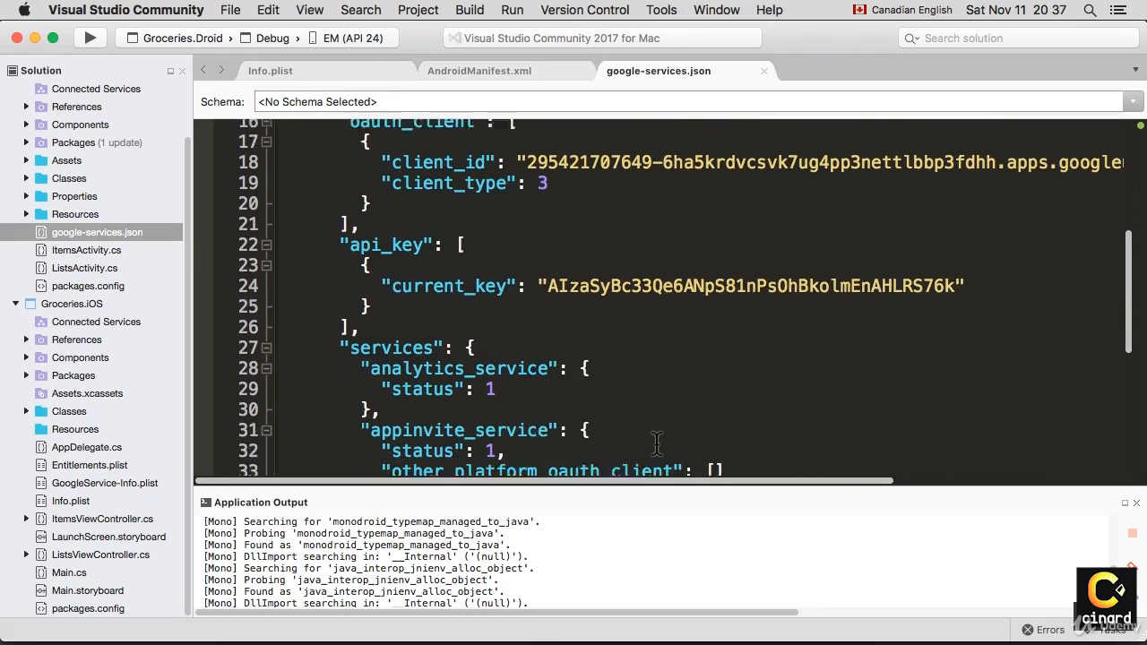
pyautogui.click(456, 211)
pyautogui.moveTo(538, 255); pyautogui.dragTo(957, 254)
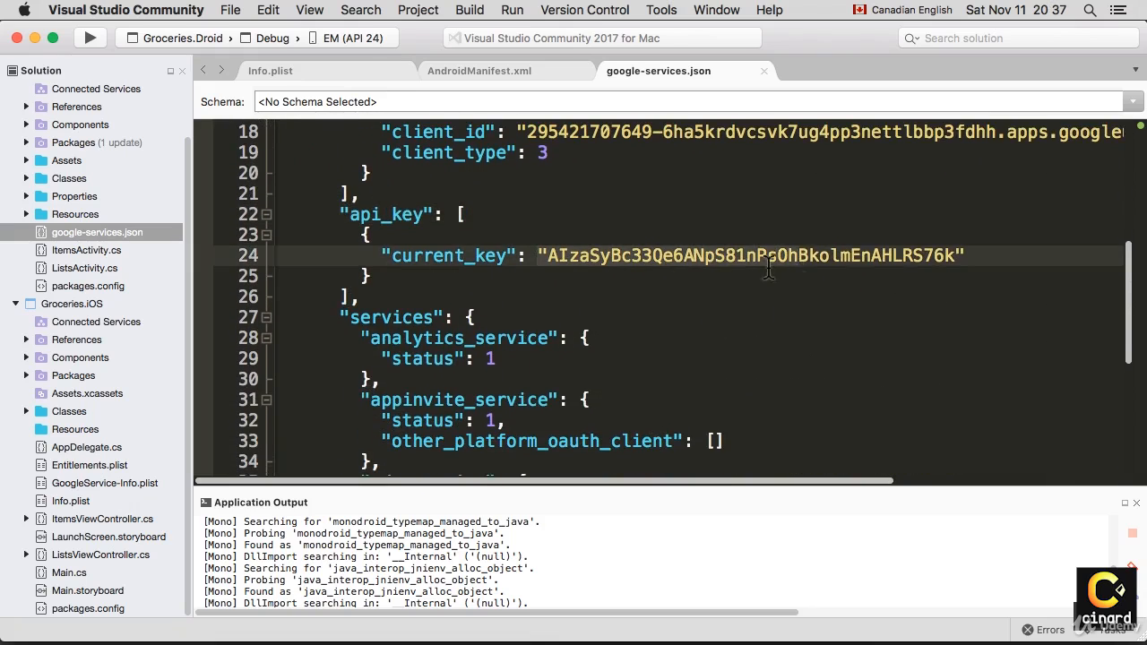
pyautogui.scroll(10, 841, 224)
pyautogui.click(892, 191)
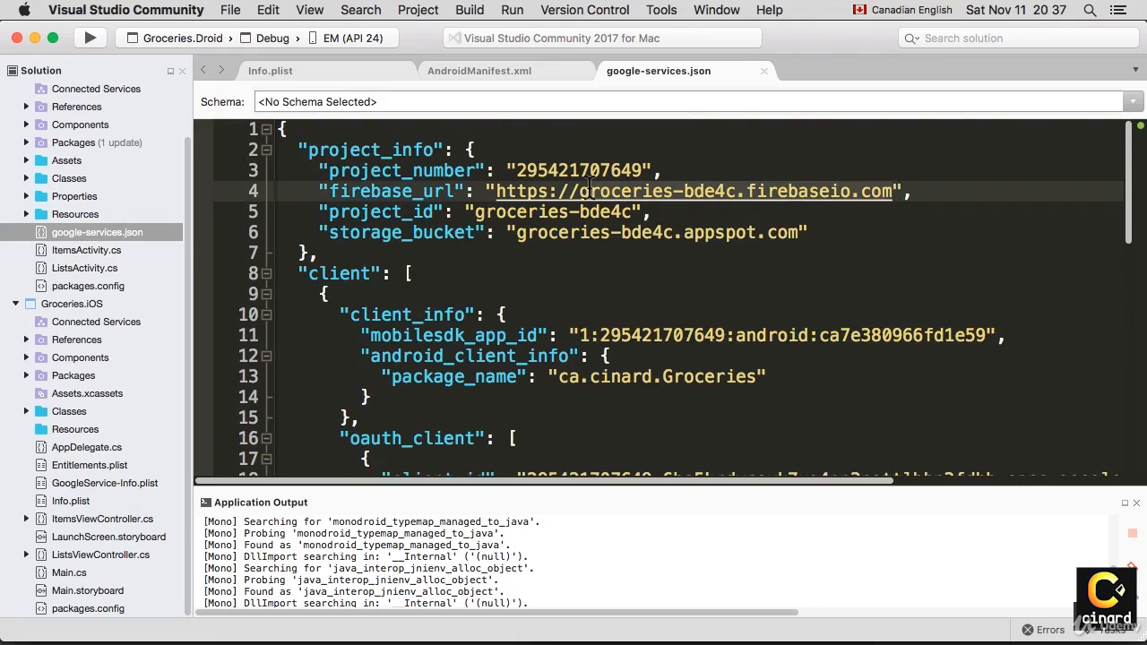
pyautogui.click(764, 71)
# Set the build action of AndroidManifest.xml under Properties in Groceries.Droid to None
pyautogui.rightClick(97, 211)
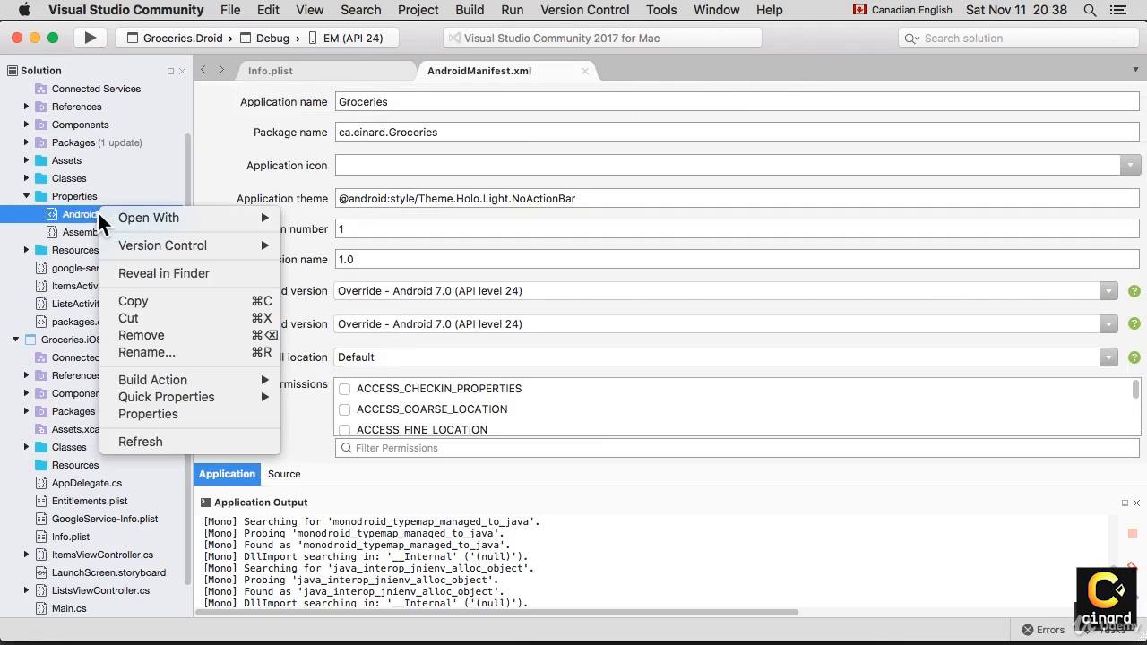
pyautogui.moveTo(233, 380)
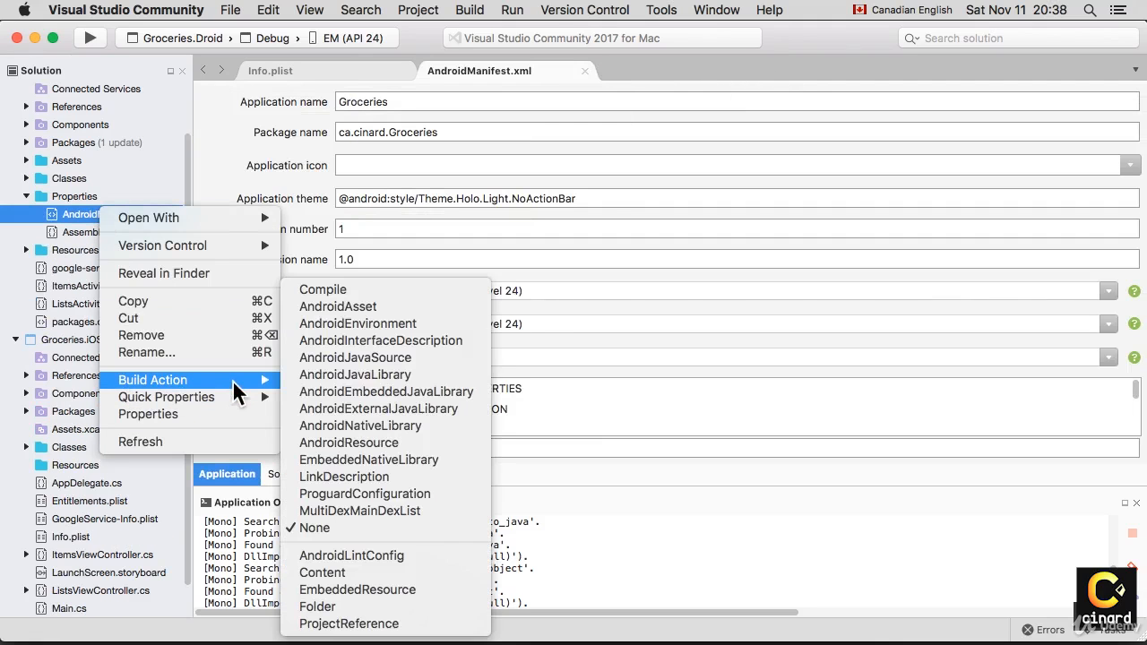
pyautogui.click(383, 527)
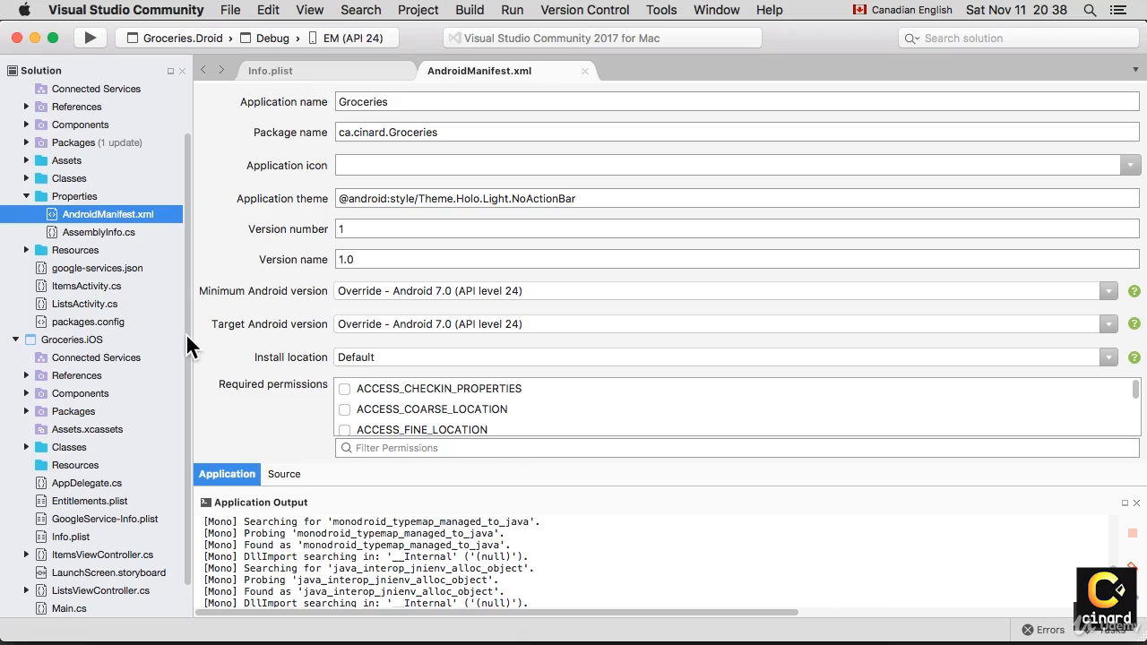
# Switch to Firefox to view the Groceries app settings in the Firebase console, and return to Visual Studio
pyautogui.press('super+Tab')
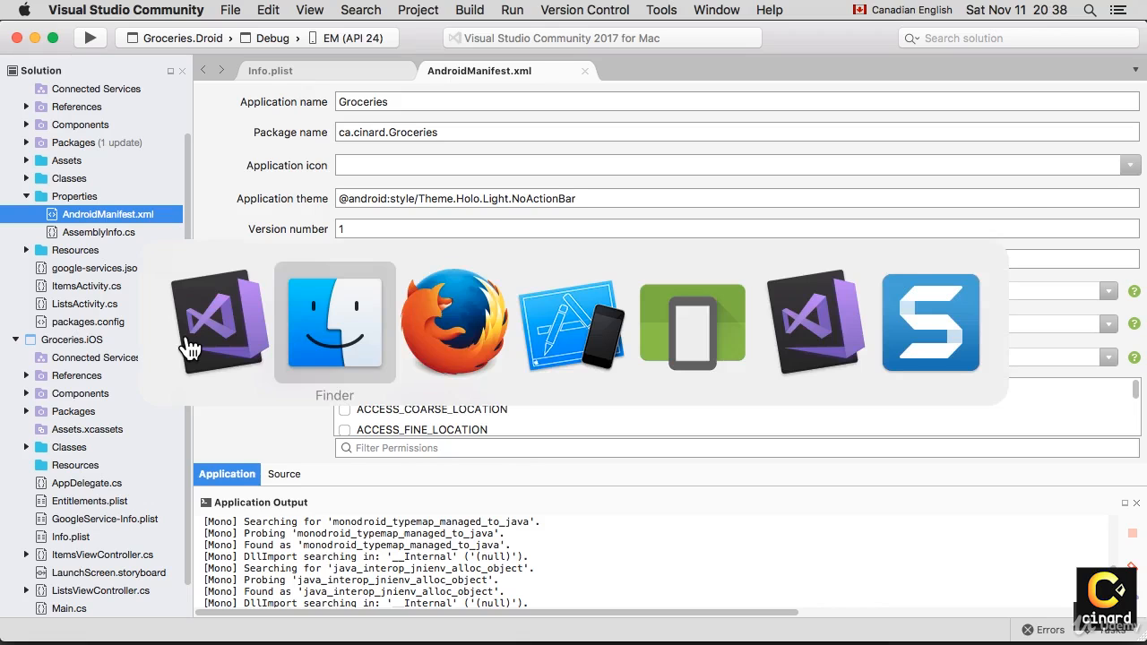
pyautogui.moveTo(557, 643)
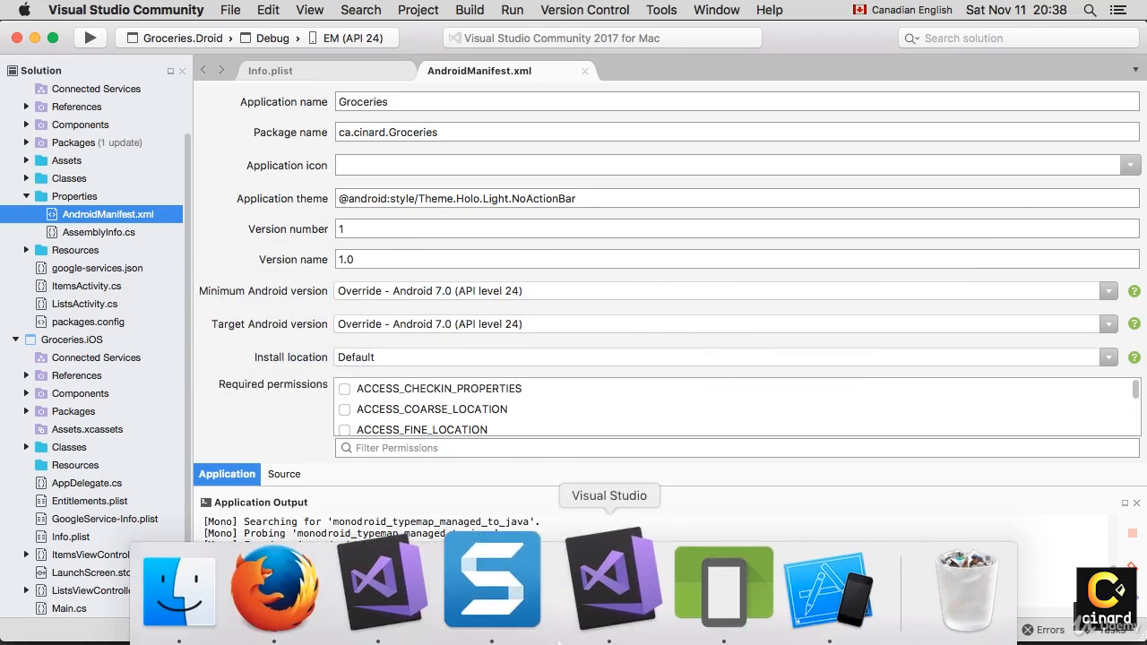
pyautogui.click(307, 583)
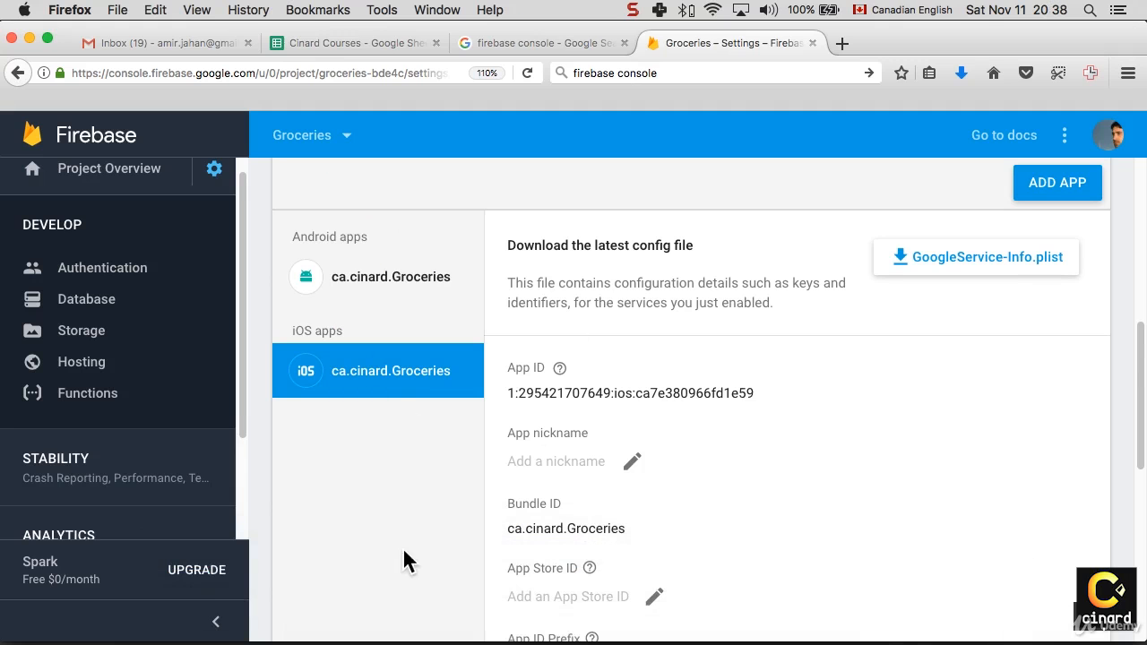
pyautogui.press('super+Tab')
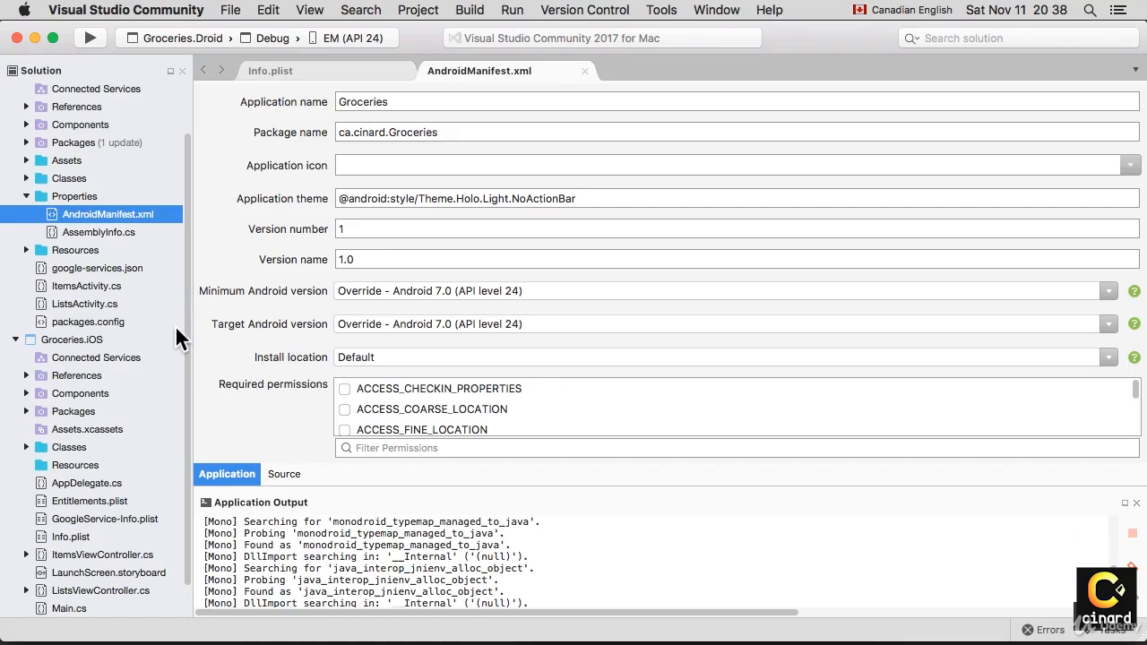
# Select the Groceries.Droid project, collapse its Properties folder, and close the Application Output pane
pyautogui.scroll(3, 59, 125)
pyautogui.click(62, 125)
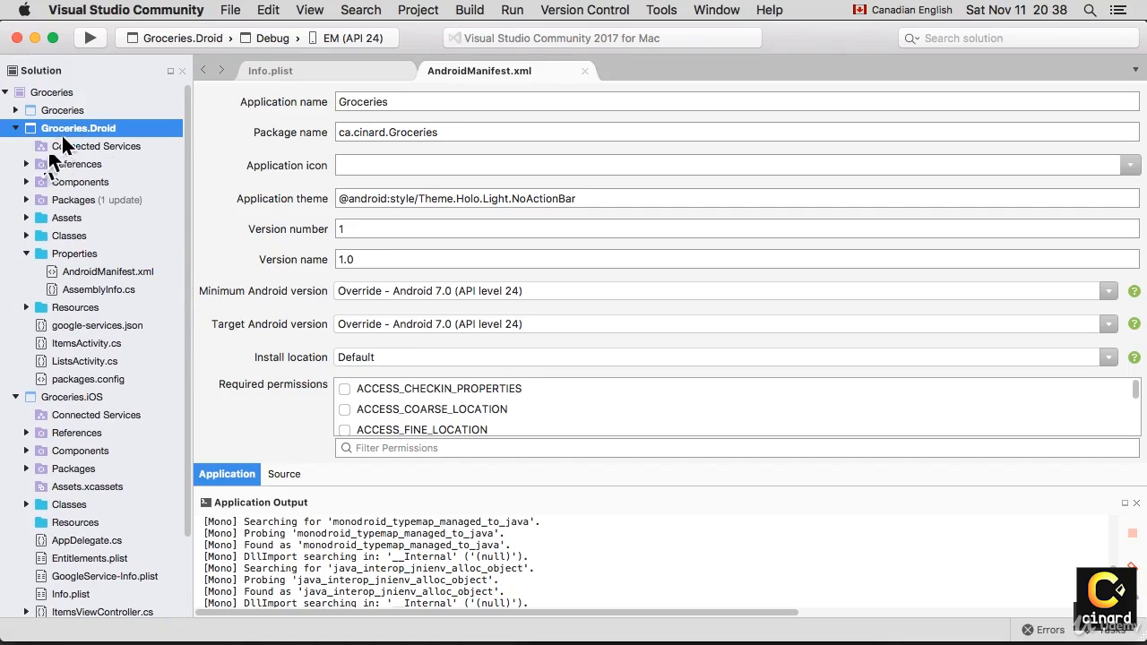
pyautogui.click(26, 254)
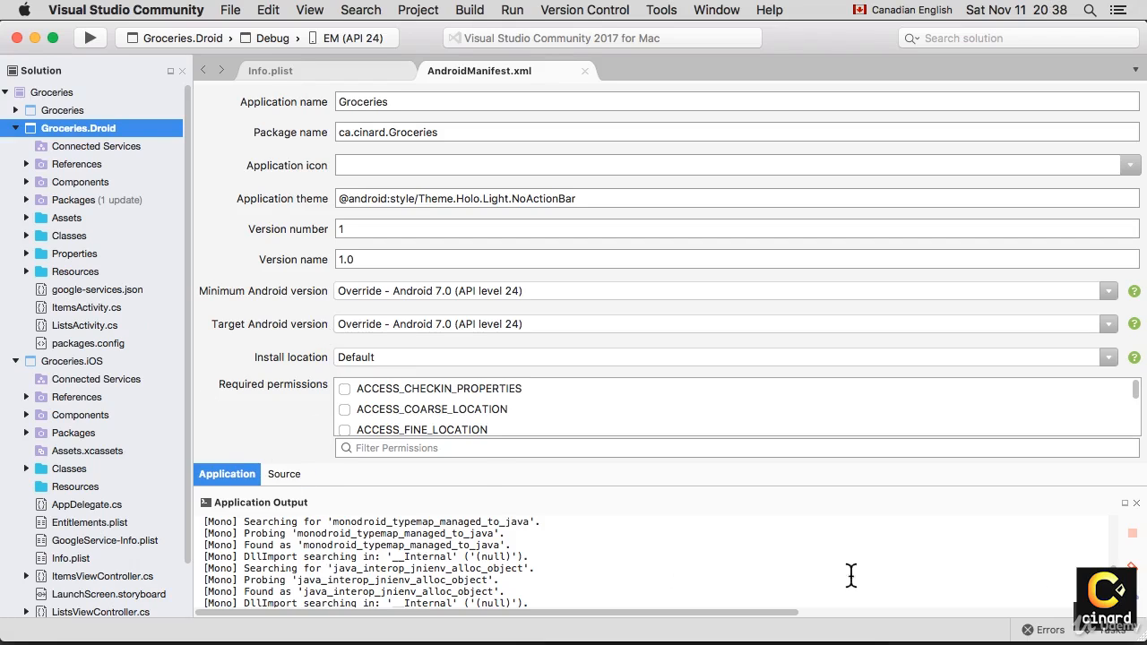
pyautogui.click(1136, 504)
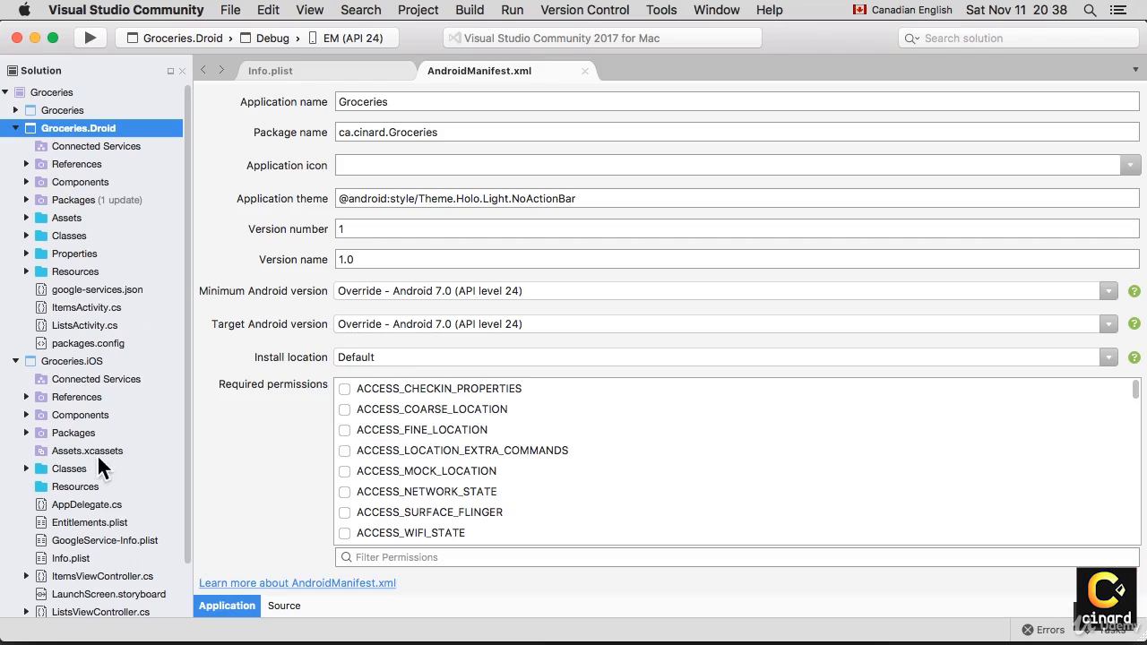
pyautogui.scroll(-3, 96, 454)
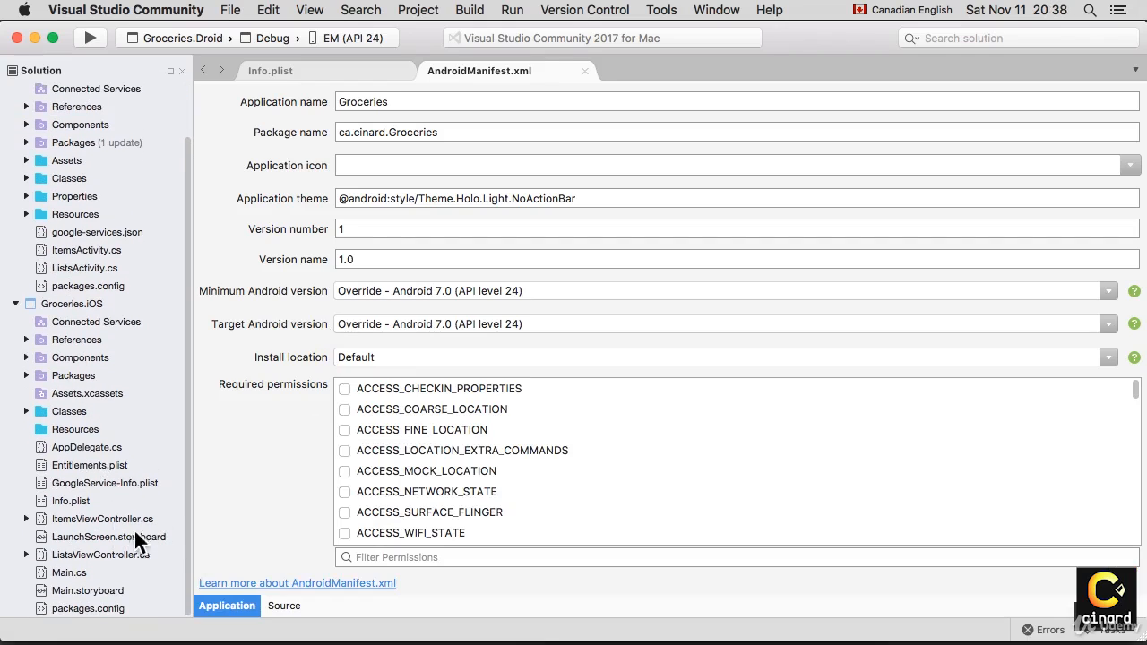